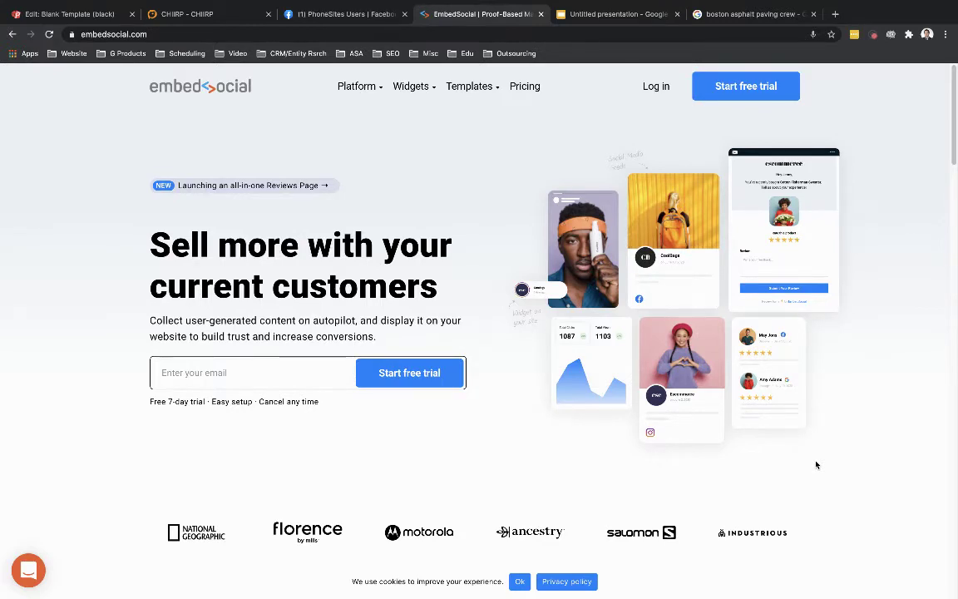
Step: Open the EmbedSocial pricing page and review the PRO, PRO Plus and Premium plans with their included features
{"action": "left_click", "coordinate": [536, 90]}
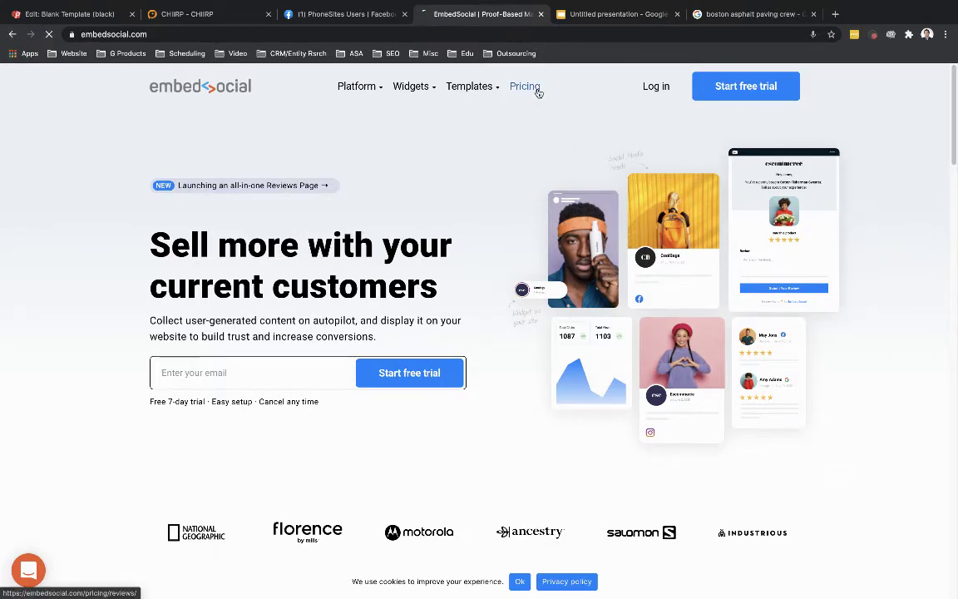
{"action": "scroll", "coordinate": [571, 400], "scroll_direction": "down", "scroll_amount": 3}
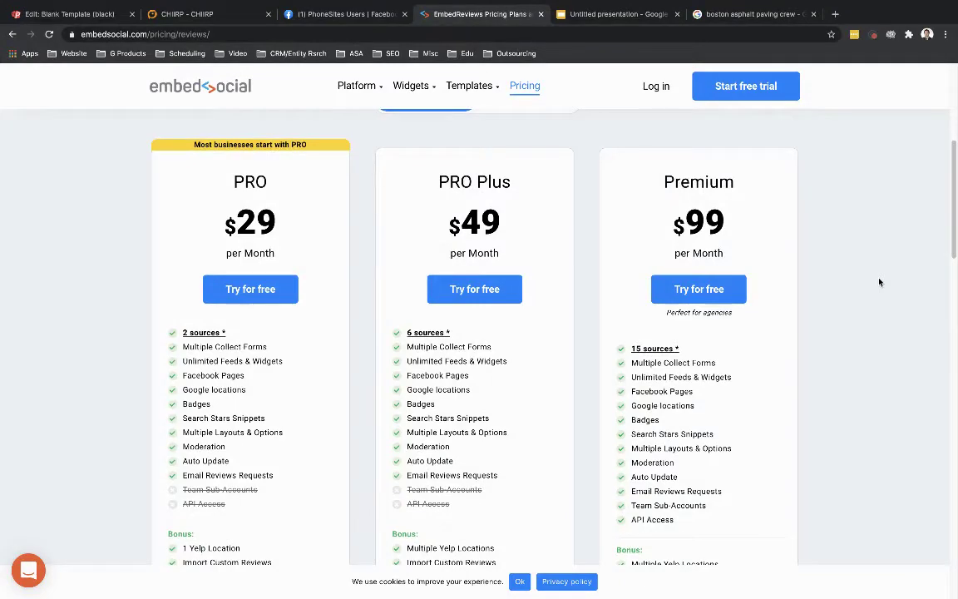
{"action": "scroll", "coordinate": [880, 282], "scroll_direction": "down", "scroll_amount": 1}
{"action": "scroll", "coordinate": [879, 282], "scroll_direction": "down", "scroll_amount": 4}
{"action": "scroll", "coordinate": [879, 282], "scroll_direction": "up", "scroll_amount": 2}
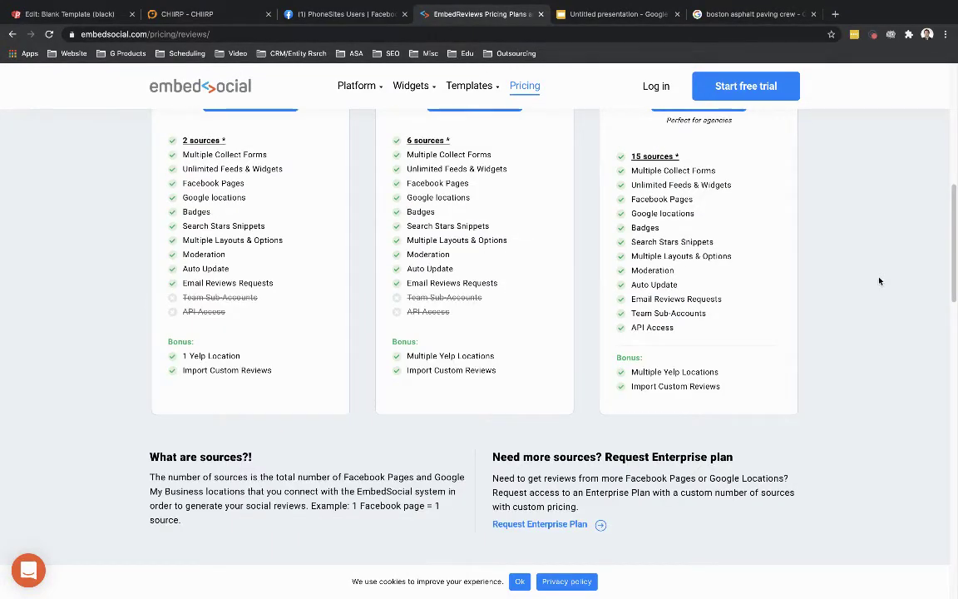
{"action": "scroll", "coordinate": [880, 281], "scroll_direction": "up", "scroll_amount": 2}
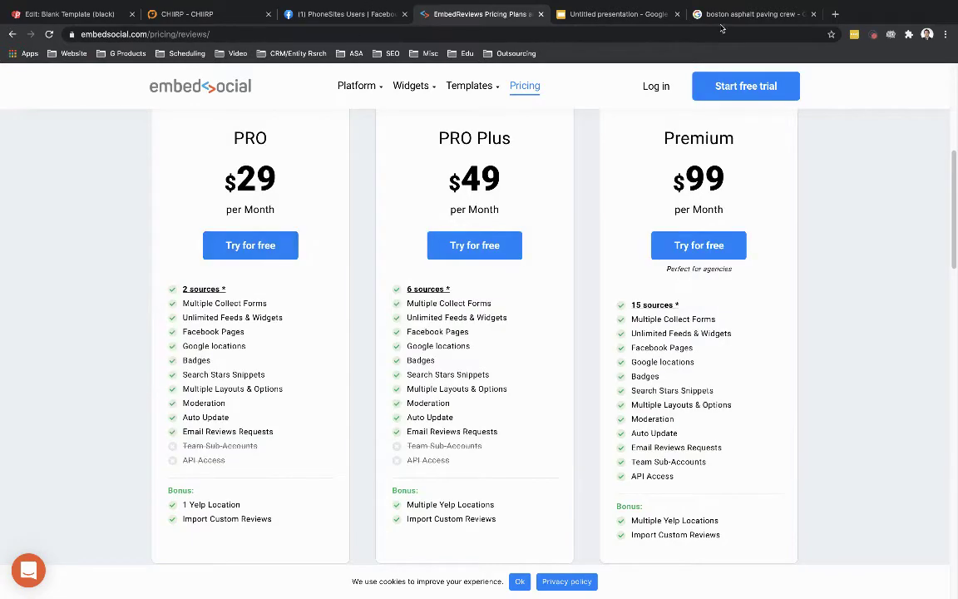
Step: Switch to the "boston asphalt paving crew" Google results and open all Google reviews of Boston Asphalt Paving Crew
{"action": "left_click", "coordinate": [753, 11]}
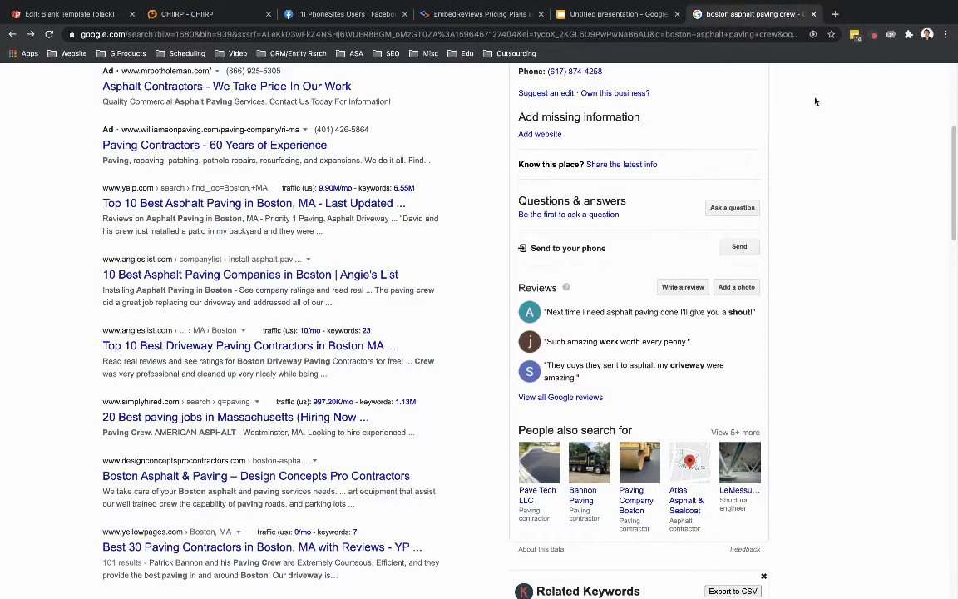
{"action": "scroll", "coordinate": [815, 98], "scroll_direction": "up", "scroll_amount": 3}
{"action": "scroll", "coordinate": [641, 207], "scroll_direction": "down", "scroll_amount": 1}
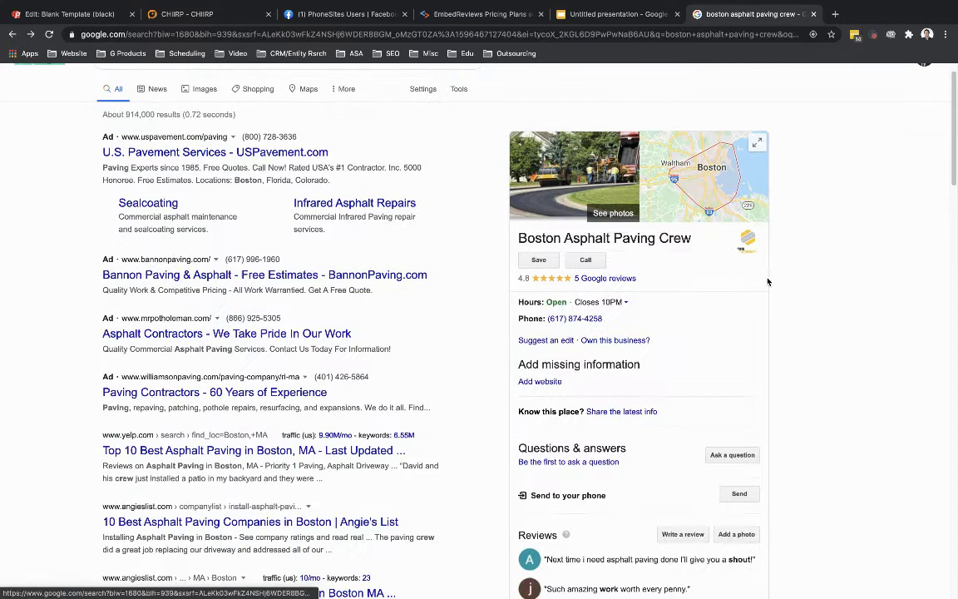
{"action": "scroll", "coordinate": [837, 287], "scroll_direction": "down", "scroll_amount": 3}
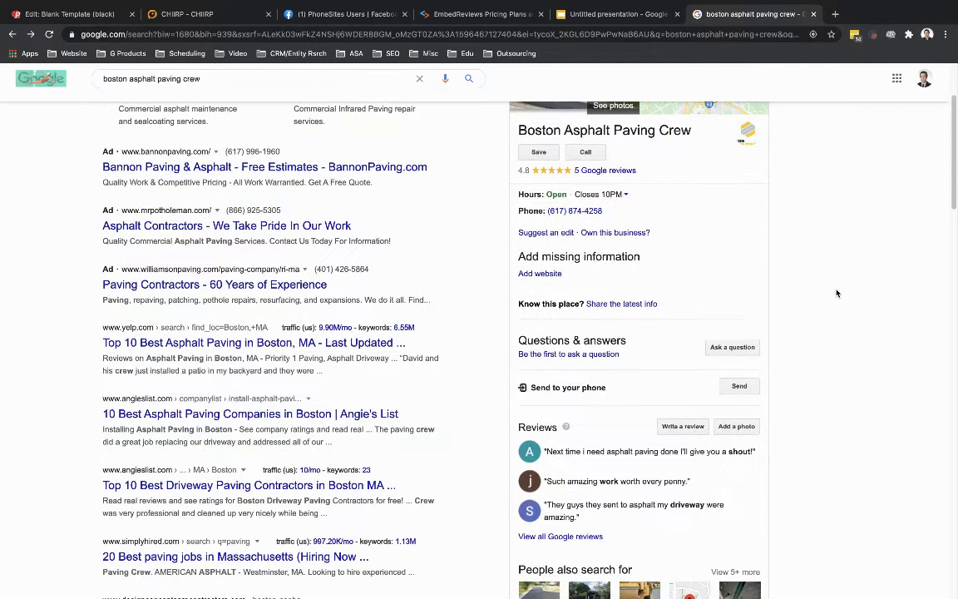
{"action": "scroll", "coordinate": [837, 293], "scroll_direction": "up", "scroll_amount": 3}
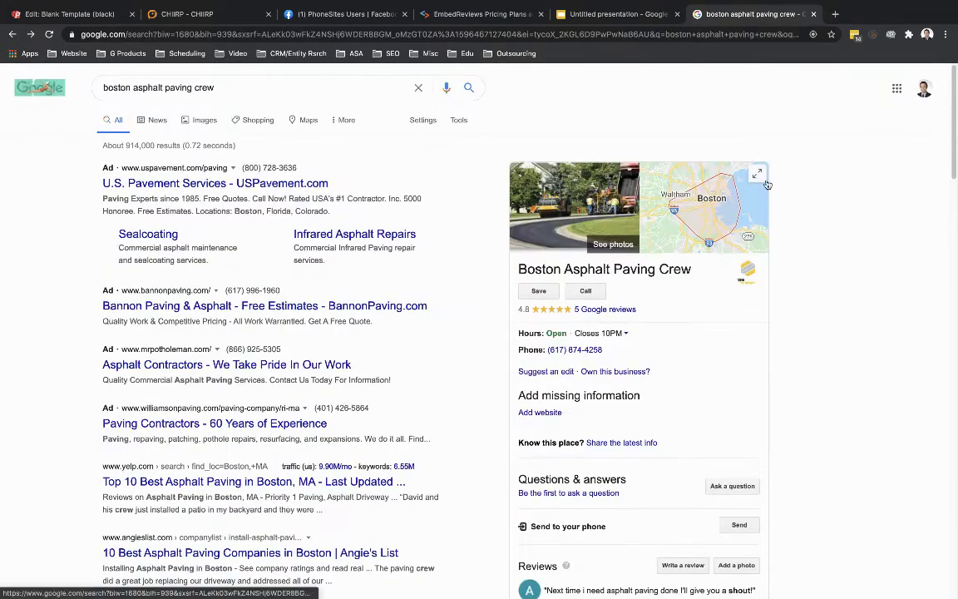
{"action": "scroll", "coordinate": [581, 374], "scroll_direction": "down", "scroll_amount": 3}
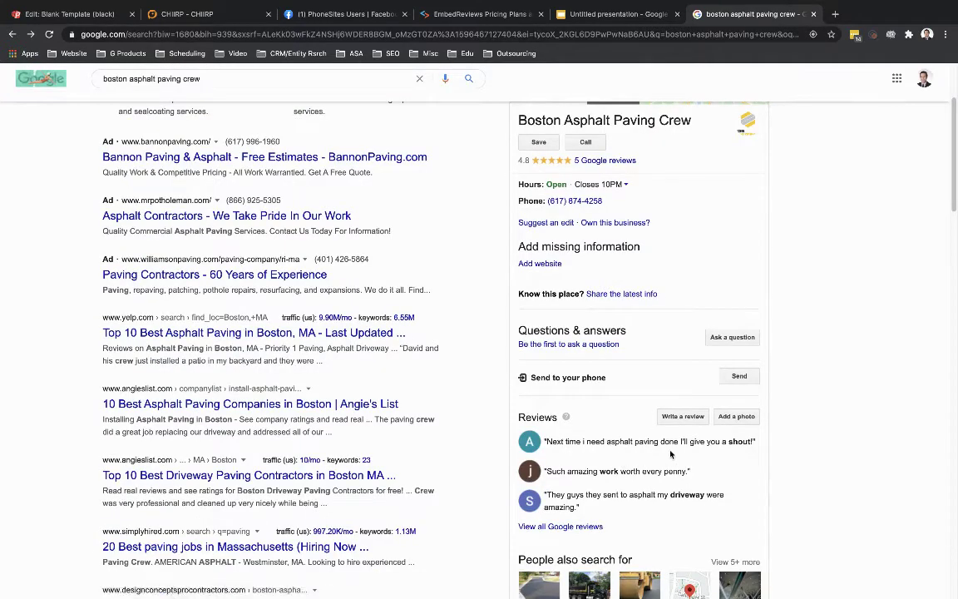
{"action": "left_click", "coordinate": [541, 528]}
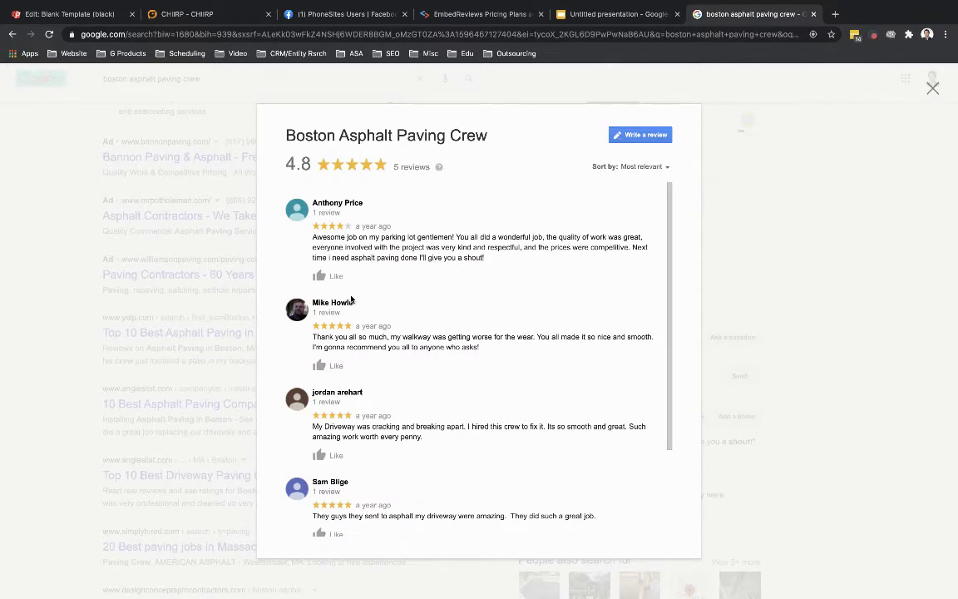
Step: Capture separate area screenshots of the first and second customer reviews in the Boston Asphalt Paving Crew review list
{"action": "key", "text": "super+shift+4"}
{"action": "left_click_drag", "start_coordinate": [273, 188], "coordinate": [666, 297]}
{"action": "key", "text": "super+shift+4"}
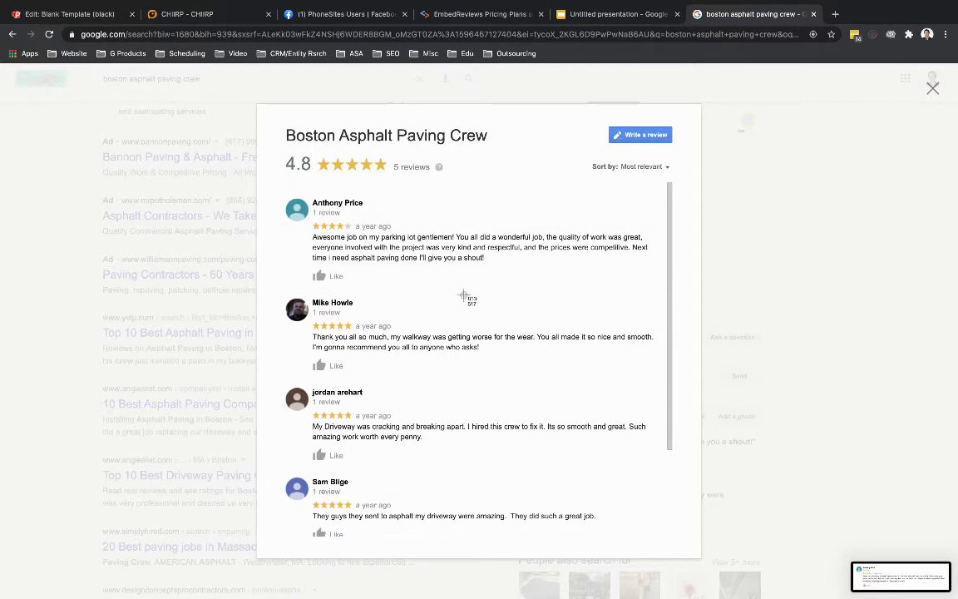
{"action": "left_click_drag", "start_coordinate": [272, 291], "coordinate": [664, 380]}
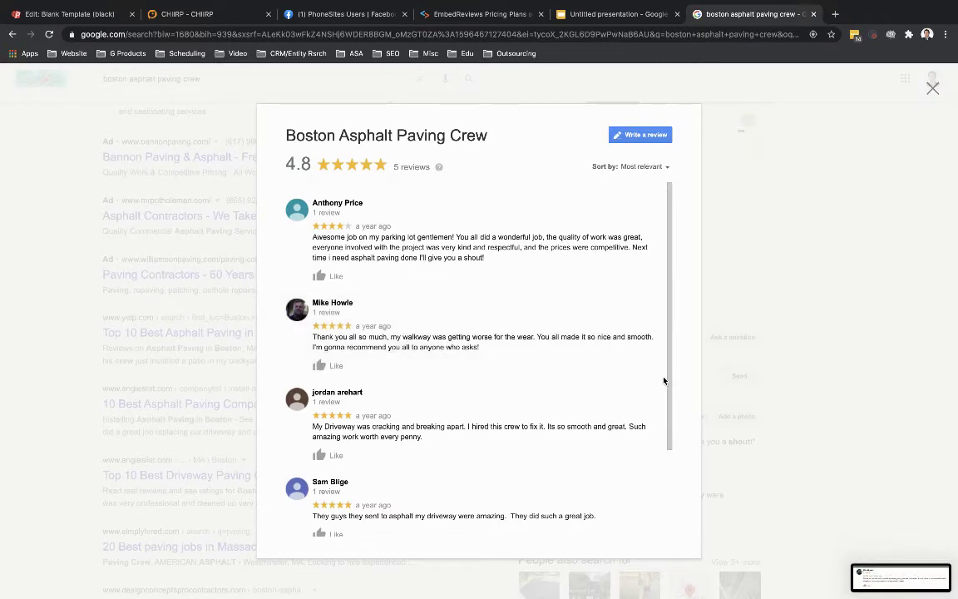
Step: Switch to the untitled Google Slides presentation, search the web for "google presentations" in a separate tab, and close that tab
{"action": "left_click", "coordinate": [605, 14]}
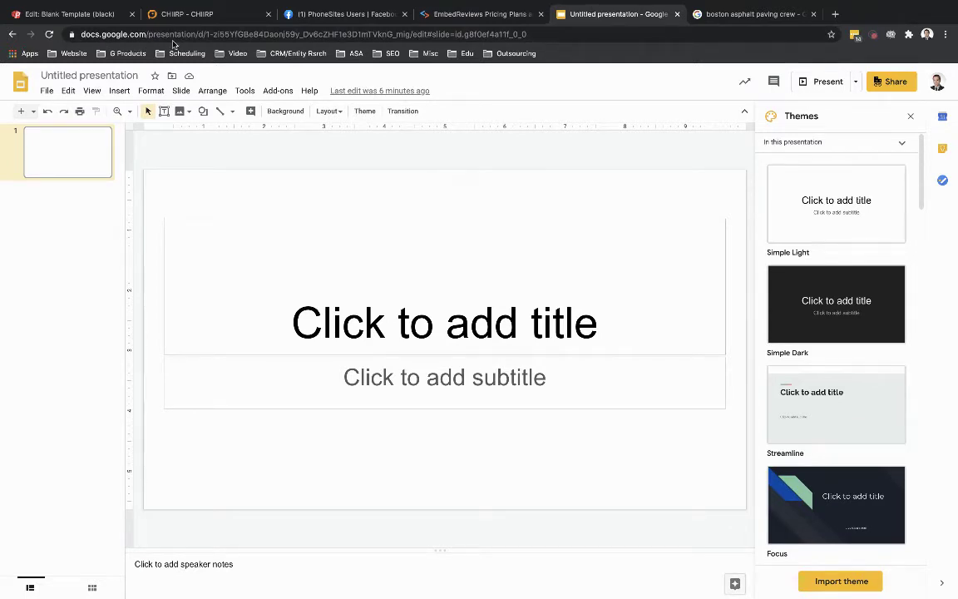
{"action": "mouse_move", "coordinate": [790, 4]}
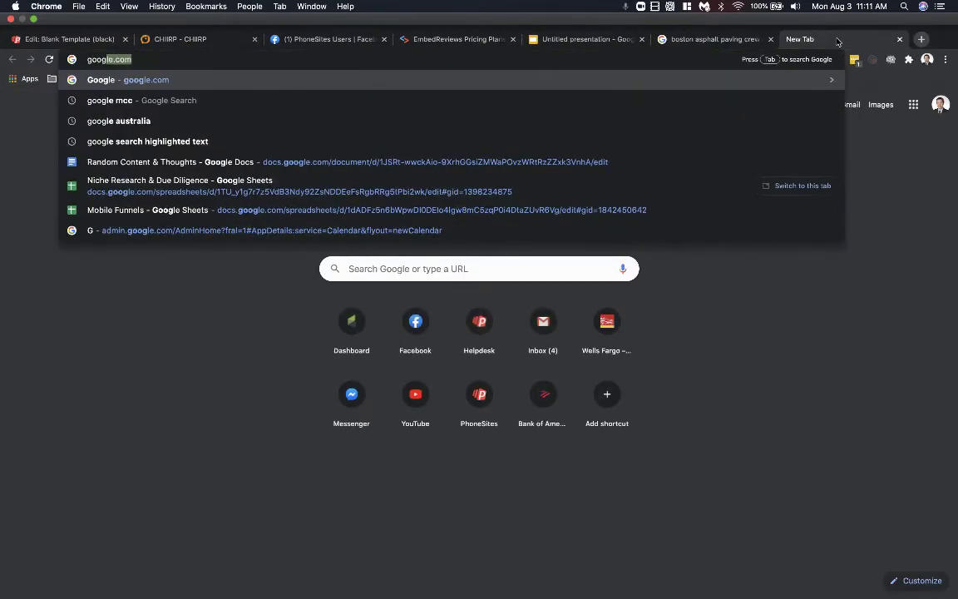
{"action": "type", "text": "e presetn"}
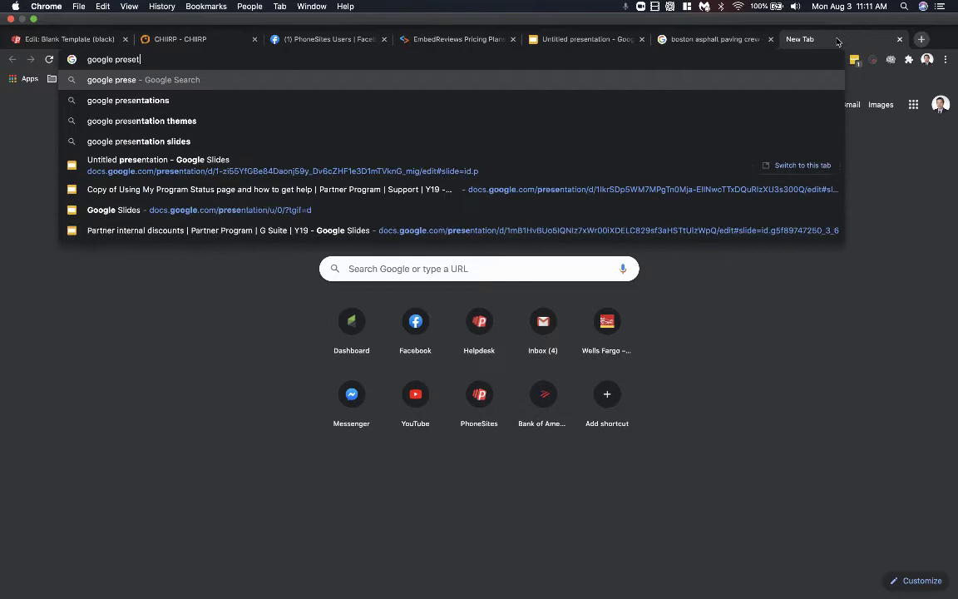
{"action": "key", "text": "BackSpace"}
{"action": "key", "text": "BackSpace"}
{"action": "type", "text": "ntation"}
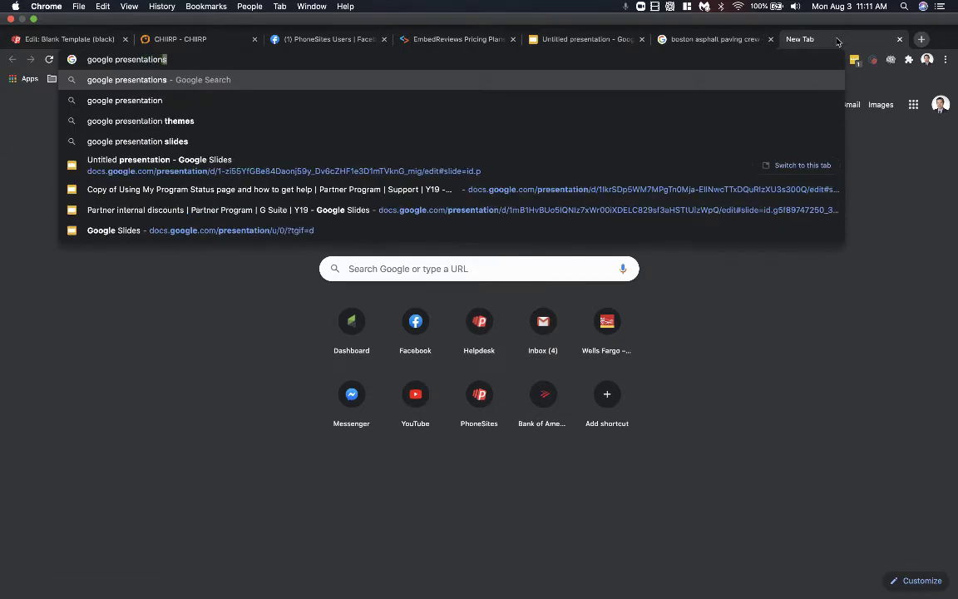
{"action": "type", "text": "s"}
{"action": "key", "text": "Return"}
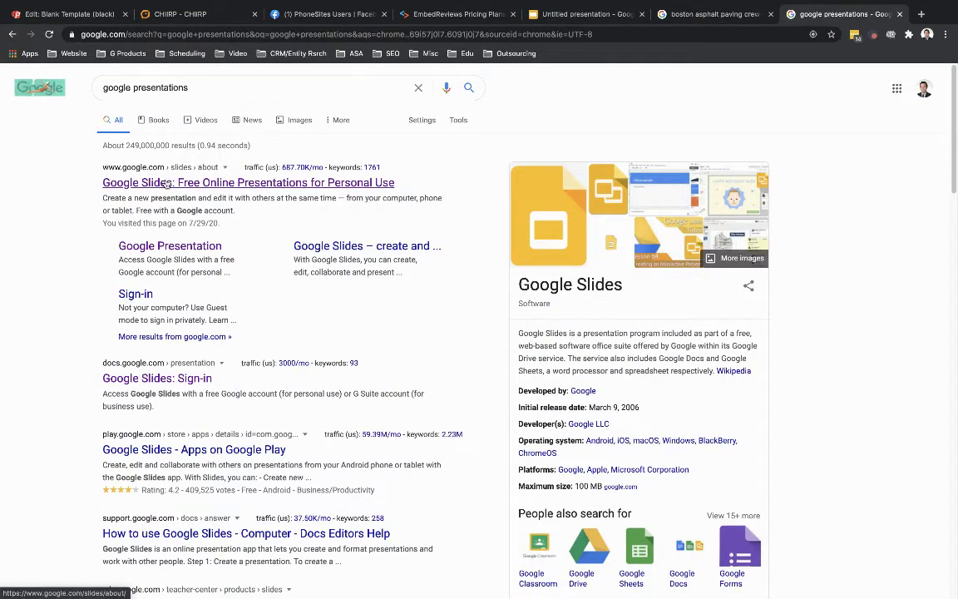
{"action": "middle_click", "coordinate": [811, 14]}
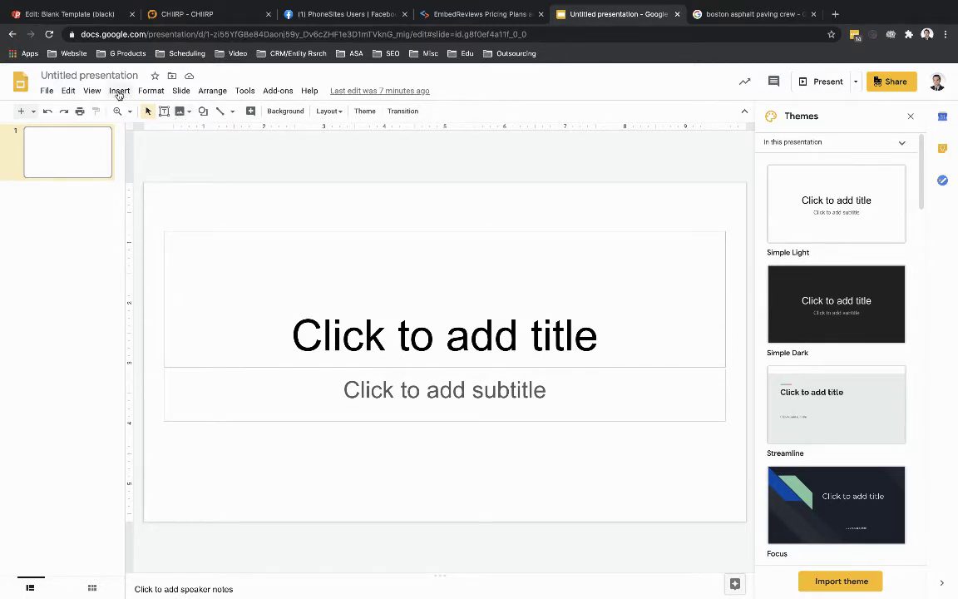
Step: Insert the image "Screen Shot 2020-08-03 at 11.10.47 AM" from the computer's Desktop folder onto slide 1
{"action": "left_click", "coordinate": [119, 92]}
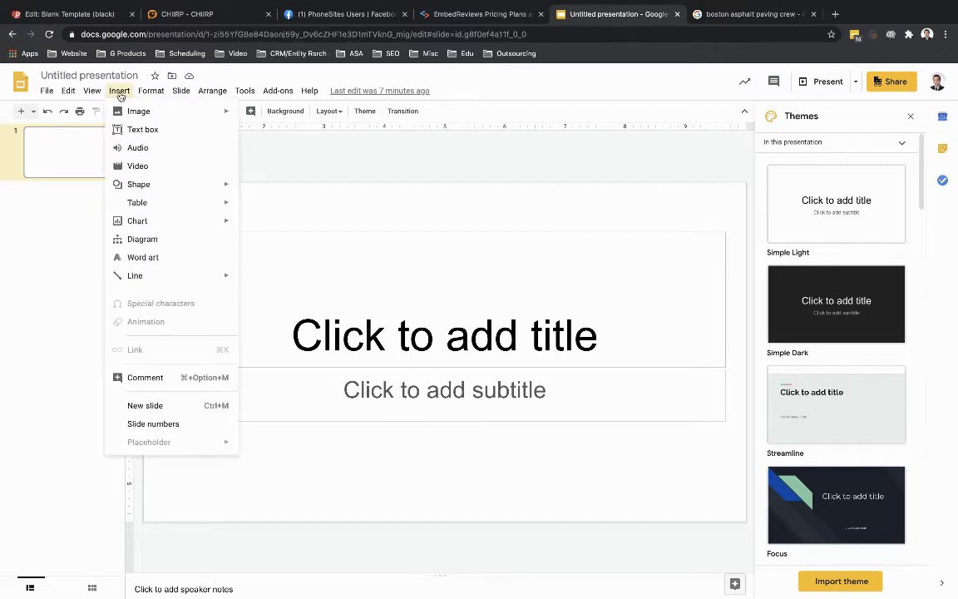
{"action": "mouse_move", "coordinate": [120, 118]}
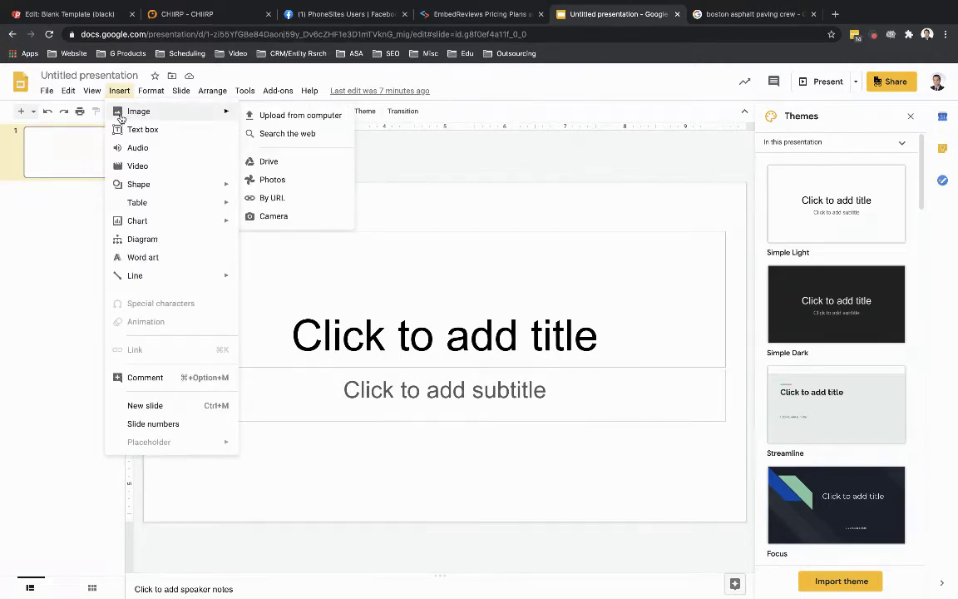
{"action": "left_click", "coordinate": [285, 117]}
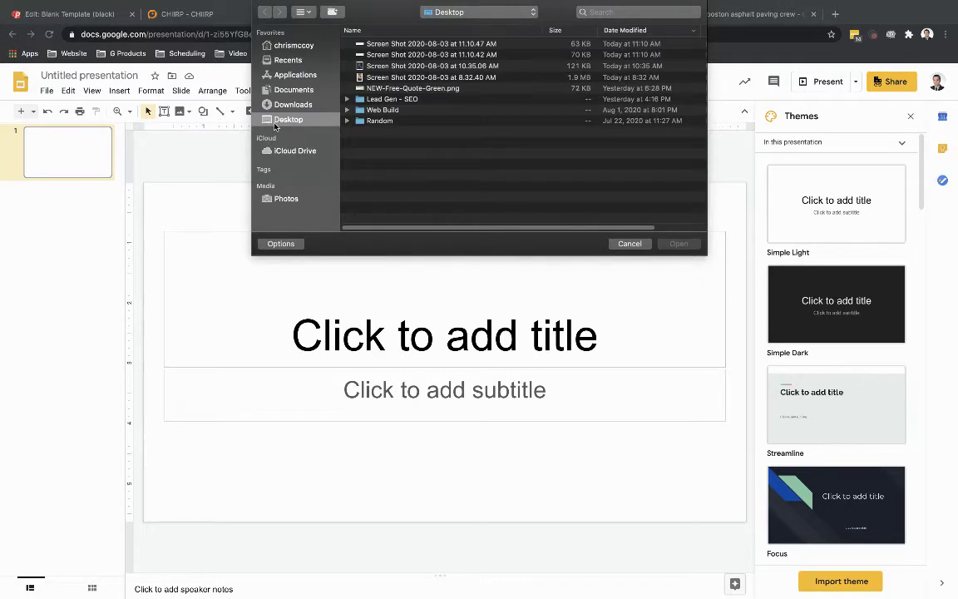
{"action": "left_click", "coordinate": [376, 45]}
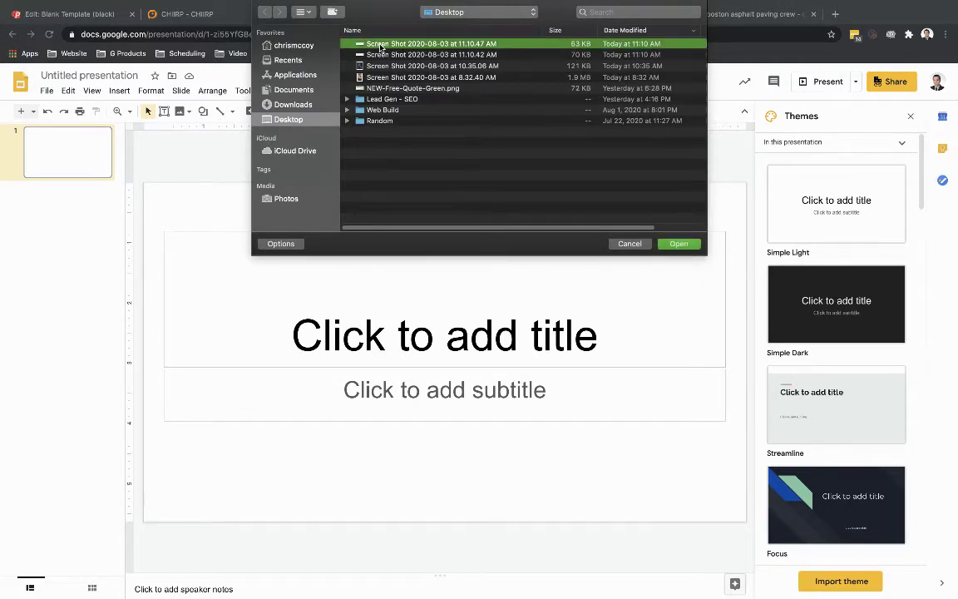
{"action": "left_click", "coordinate": [679, 244]}
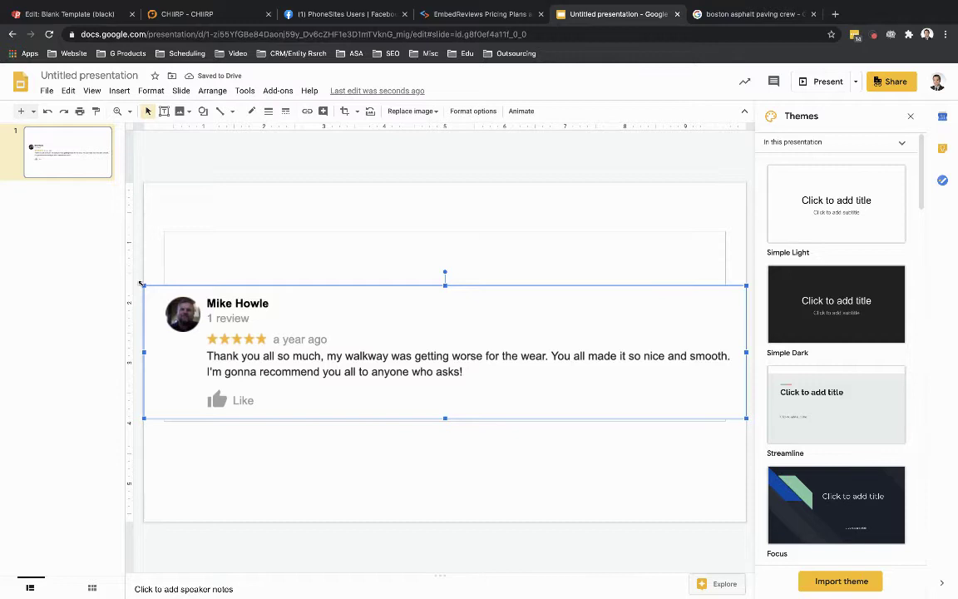
Step: Shrink the review image slightly and position it horizontally centred over the title placeholder on slide 1
{"action": "left_click_drag", "start_coordinate": [154, 289], "coordinate": [192, 296]}
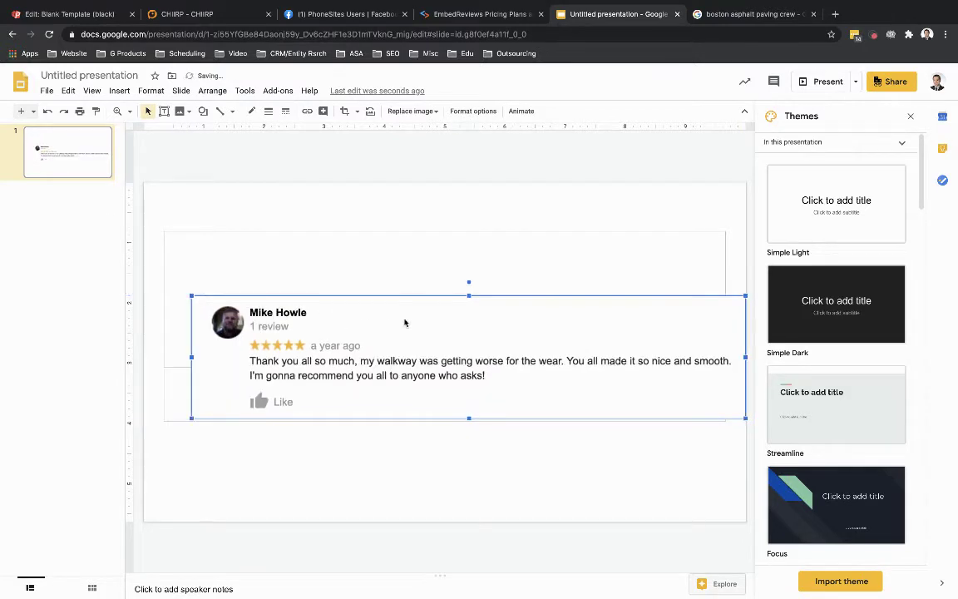
{"action": "left_click_drag", "start_coordinate": [404, 321], "coordinate": [443, 230]}
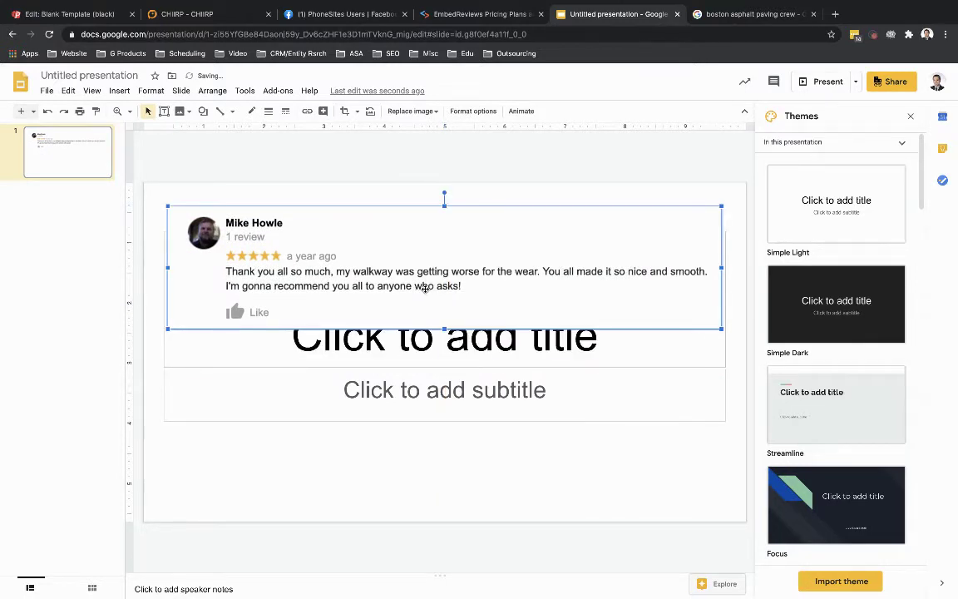
{"action": "left_click_drag", "start_coordinate": [424, 257], "coordinate": [427, 285]}
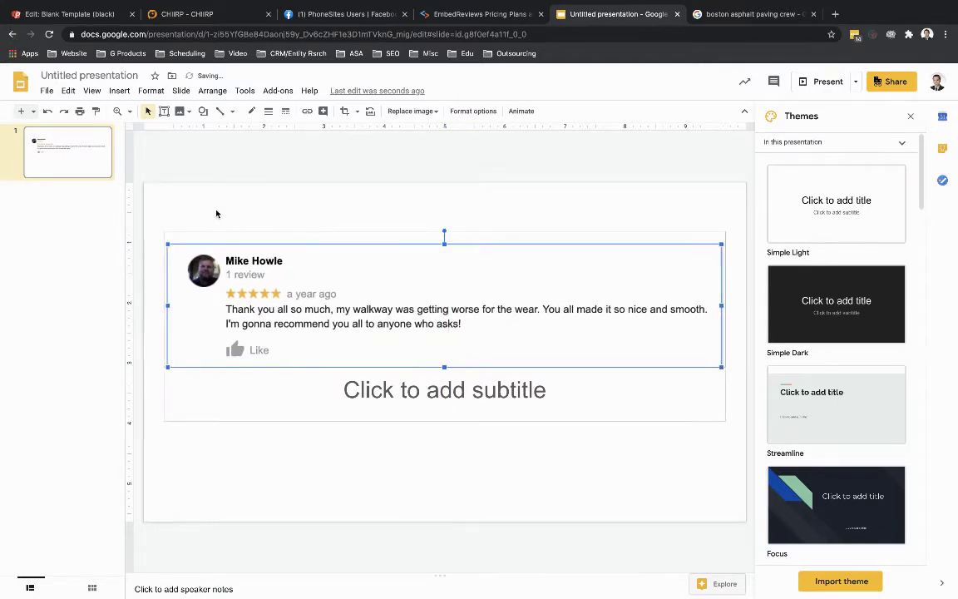
{"action": "left_click", "coordinate": [244, 208]}
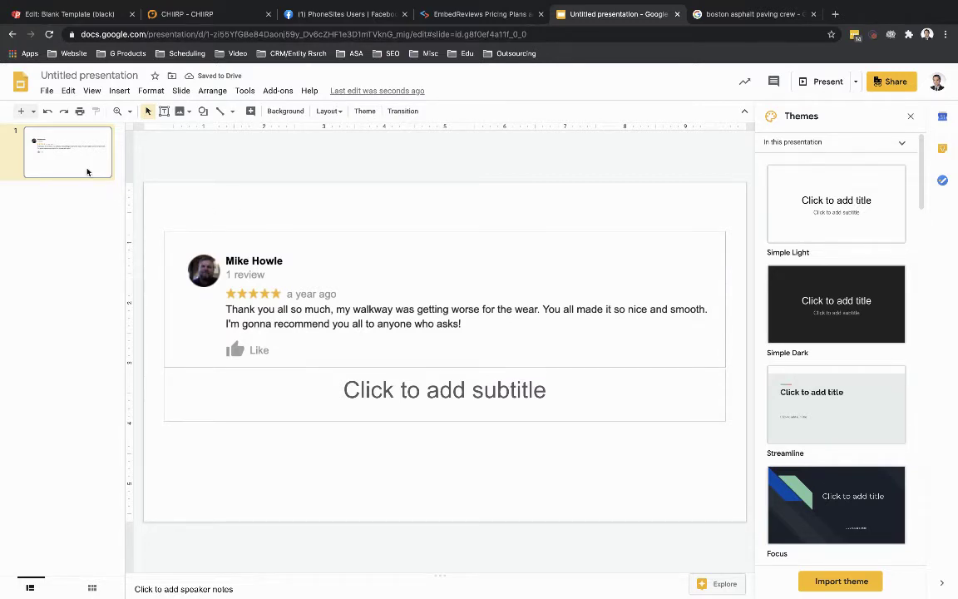
Step: Add a new slide after slide 1
{"action": "left_click", "coordinate": [120, 92]}
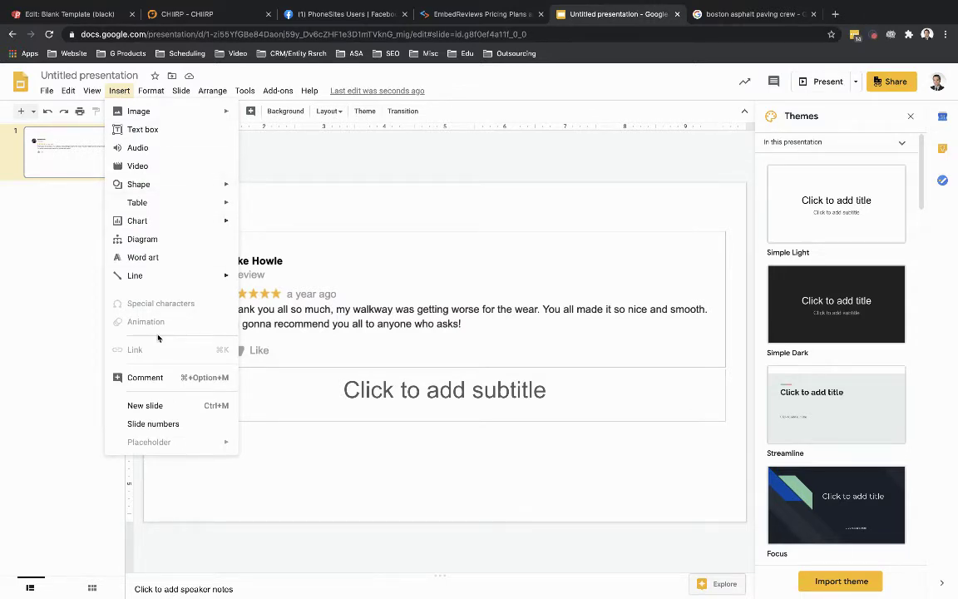
{"action": "left_click", "coordinate": [58, 204]}
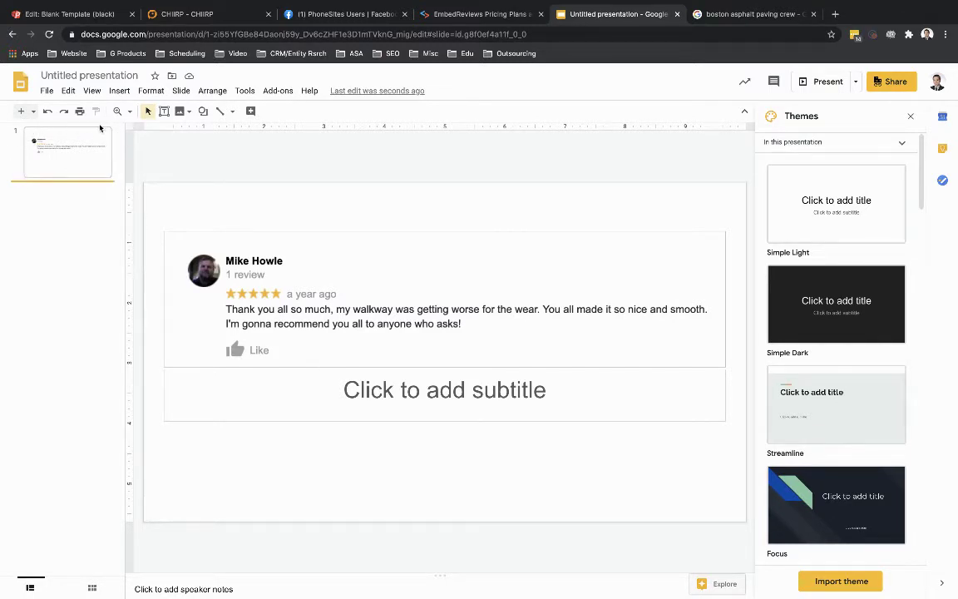
{"action": "right_click", "coordinate": [72, 170]}
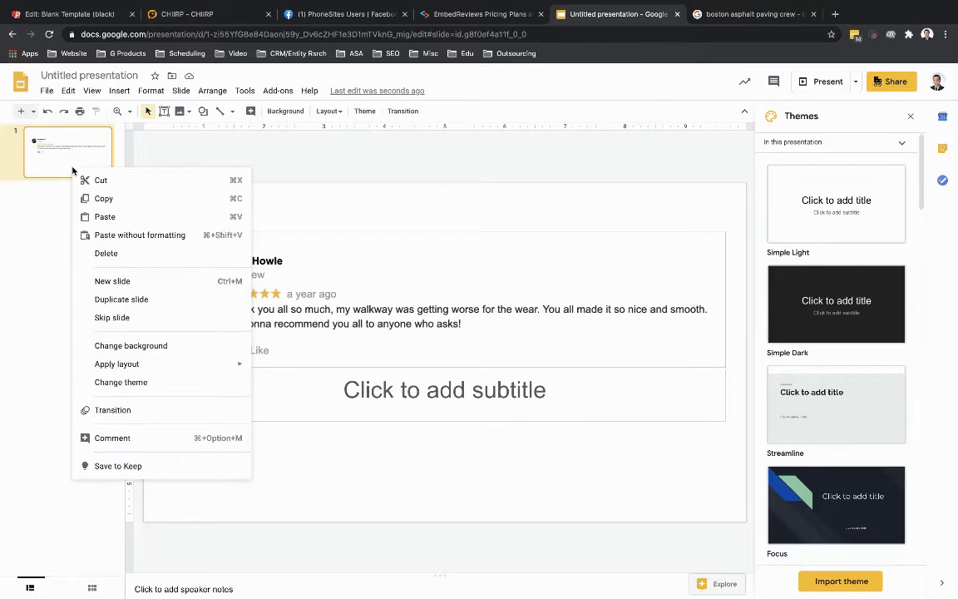
{"action": "left_click", "coordinate": [112, 283]}
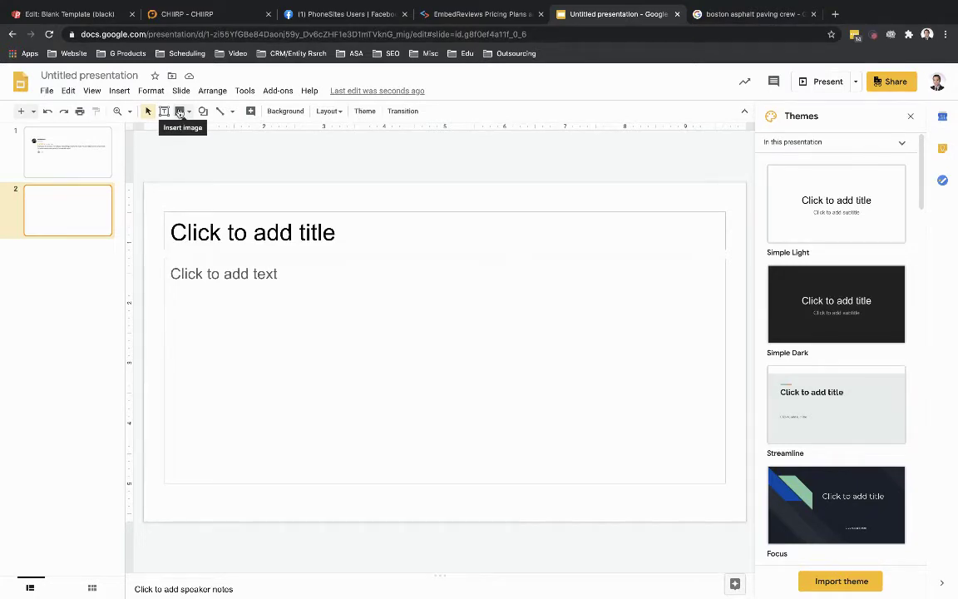
Step: Insert the image "Screen Shot 2020-08-03 at 11.10.42 AM" from the computer's Desktop folder onto slide 2
{"action": "left_click", "coordinate": [116, 91]}
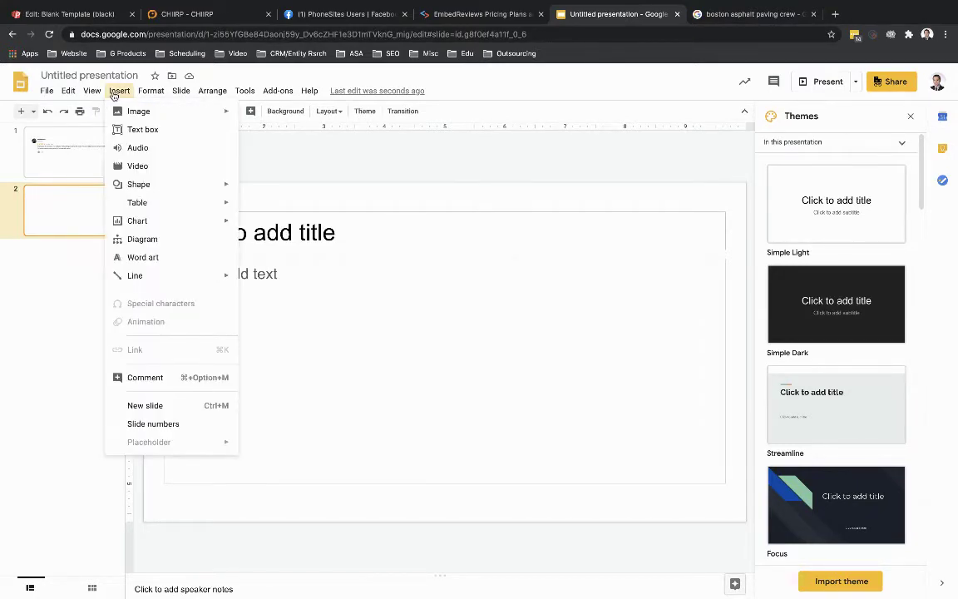
{"action": "mouse_move", "coordinate": [126, 114]}
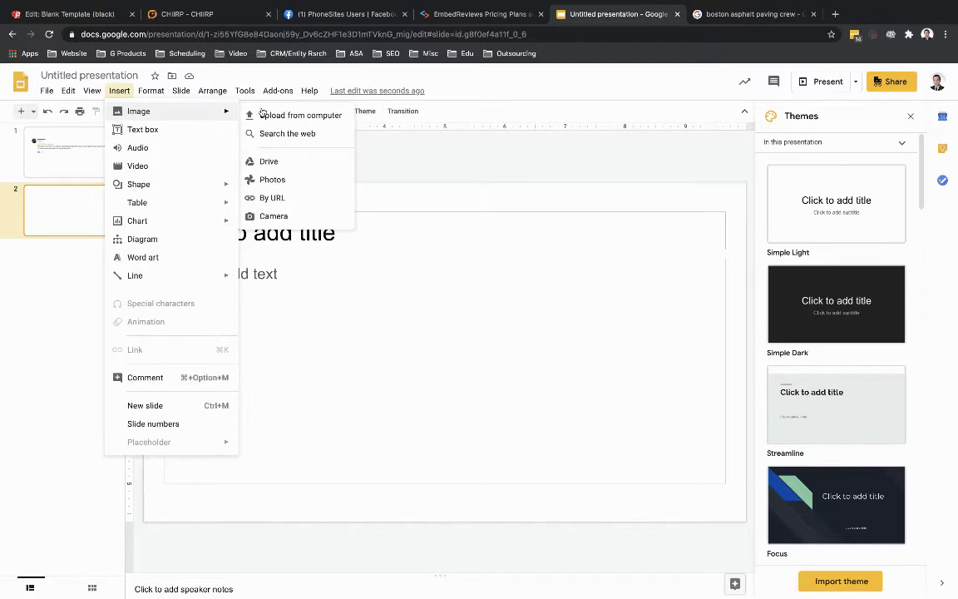
{"action": "left_click", "coordinate": [279, 118]}
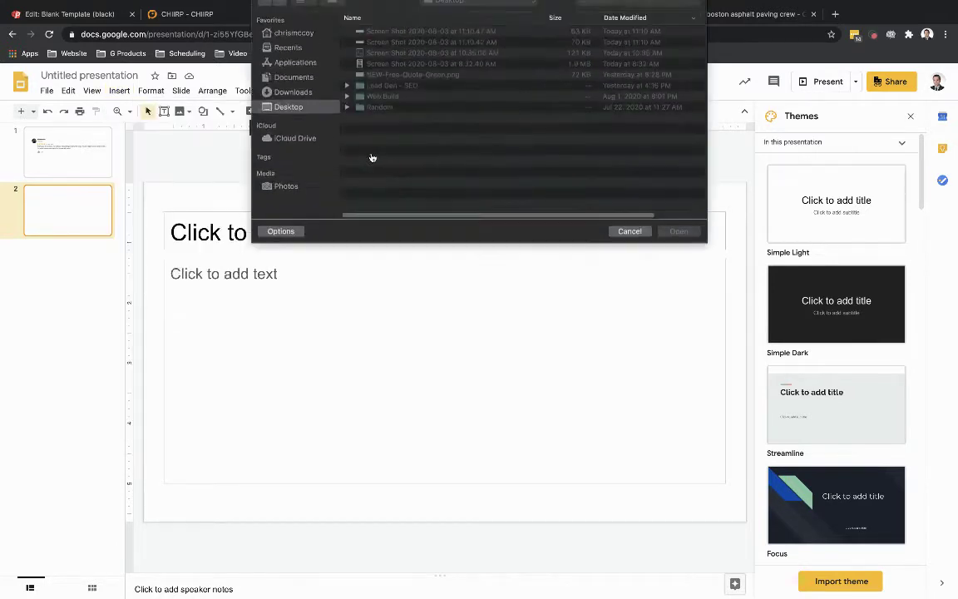
{"action": "left_click", "coordinate": [397, 55]}
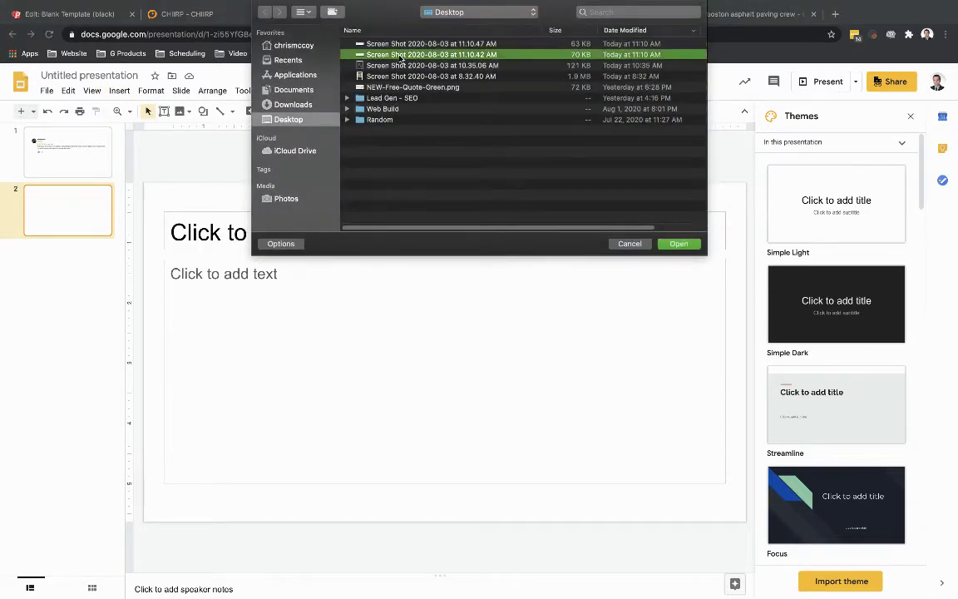
{"action": "left_click", "coordinate": [680, 244]}
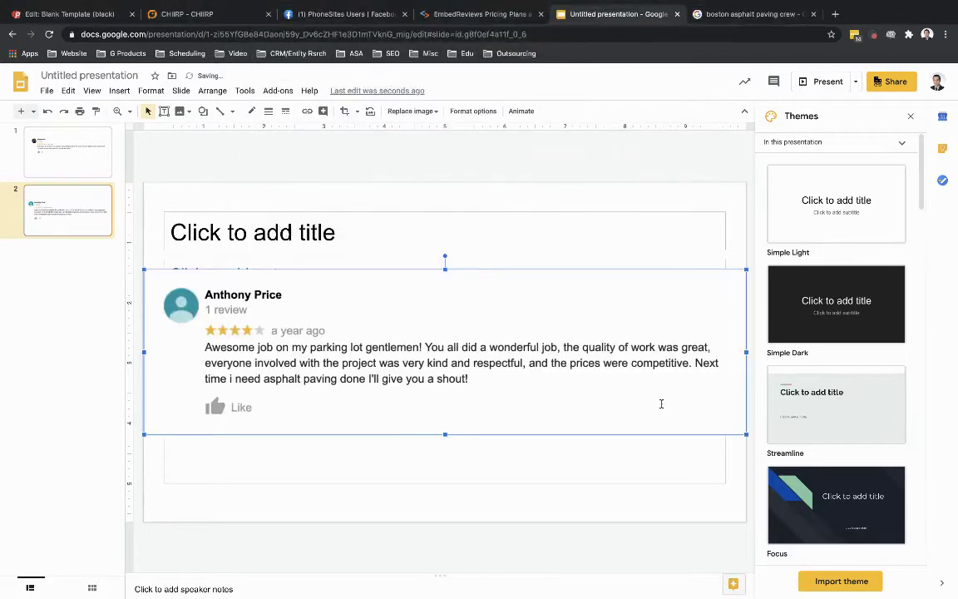
Step: Move the review image on slide 2 up slightly so it sits directly below the title placeholder, and deselect it
{"action": "left_click_drag", "start_coordinate": [531, 305], "coordinate": [522, 303]}
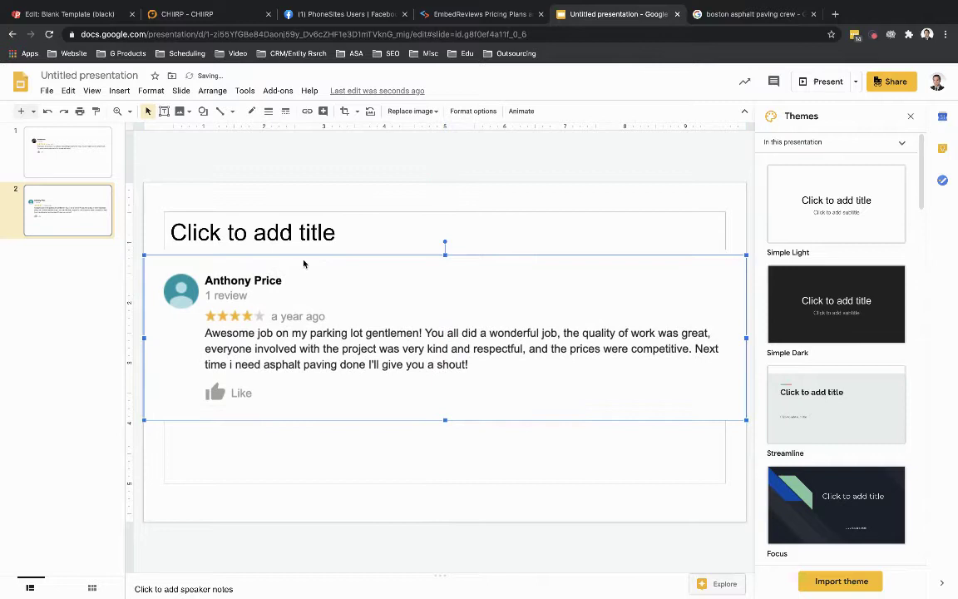
{"action": "left_click", "coordinate": [256, 230]}
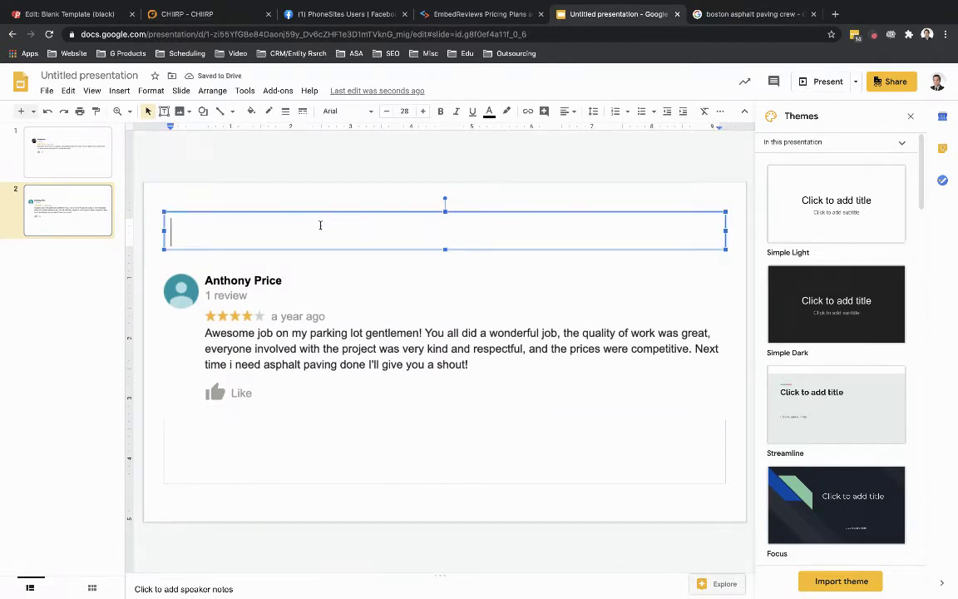
{"action": "left_click", "coordinate": [199, 196]}
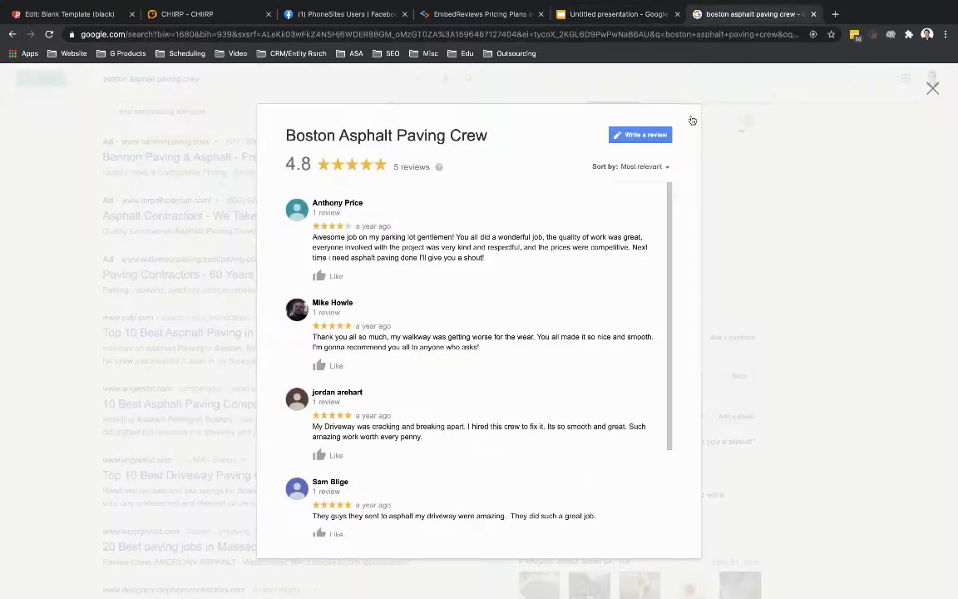
Step: Look through the Boston Asphalt Paving Crew reviews in the Google search tab and return to the presentation
{"action": "left_click", "coordinate": [732, 14]}
{"action": "scroll", "coordinate": [427, 454], "scroll_direction": "down", "scroll_amount": 3}
{"action": "scroll", "coordinate": [432, 468], "scroll_direction": "up", "scroll_amount": 3}
{"action": "left_click", "coordinate": [572, 14]}
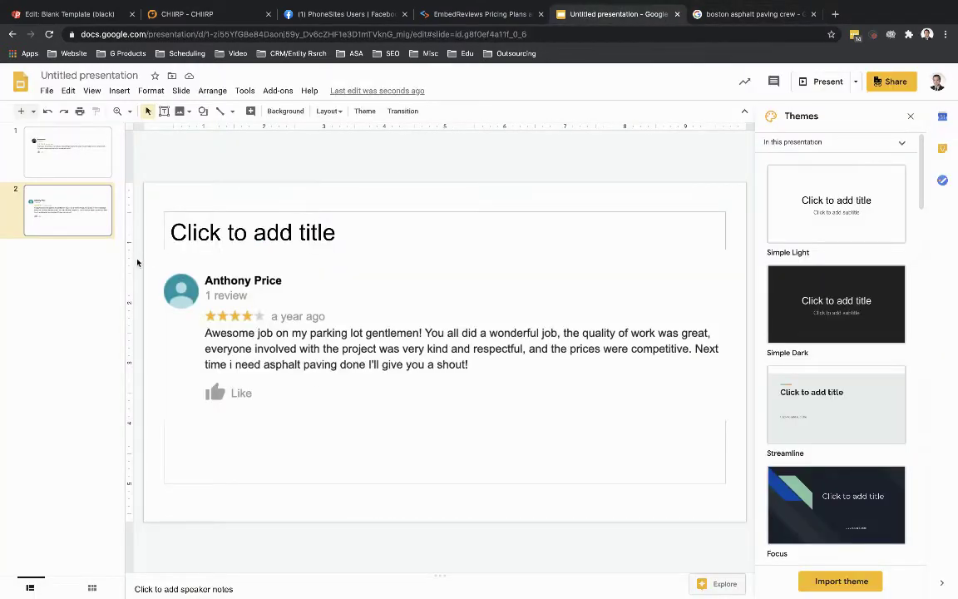
Step: Switch to the full screen view, select slide 1, and bring the hidden controls back
{"action": "left_click", "coordinate": [87, 92]}
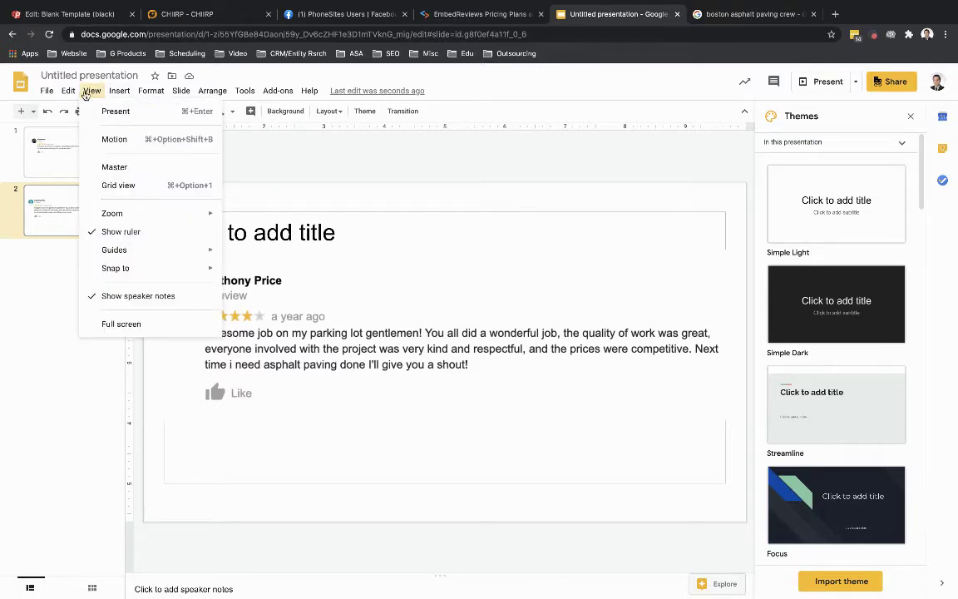
{"action": "left_click", "coordinate": [103, 324]}
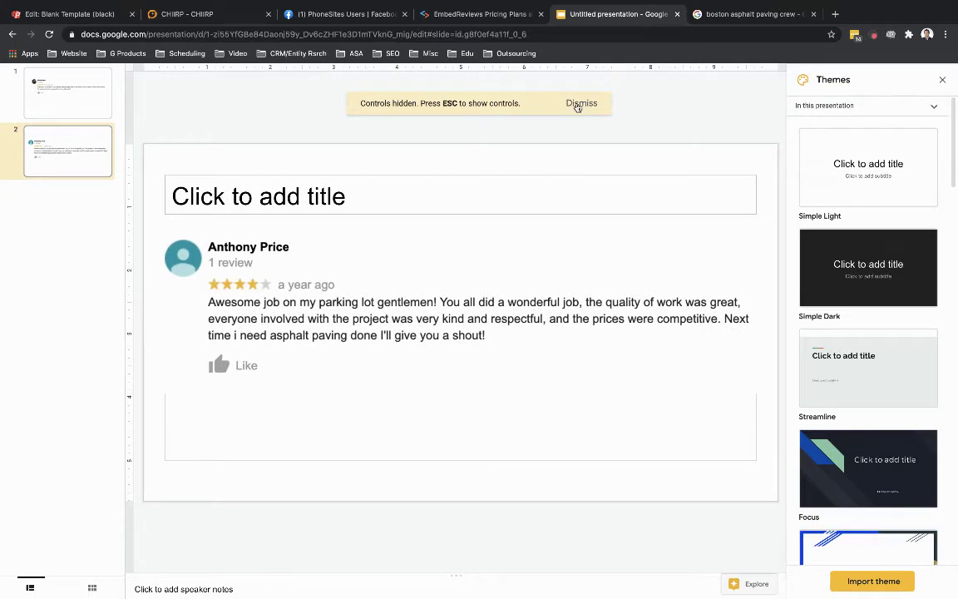
{"action": "left_click", "coordinate": [80, 100]}
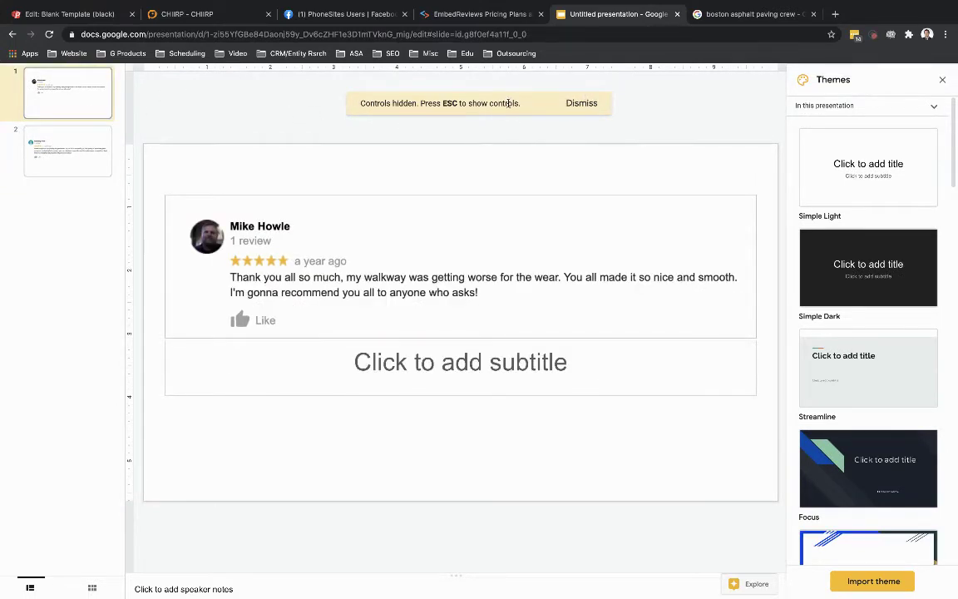
{"action": "key", "text": "Escape"}
Step: Present the slideshow from slide 1, advance to slide 2, and exit the slideshow
{"action": "left_click", "coordinate": [92, 90]}
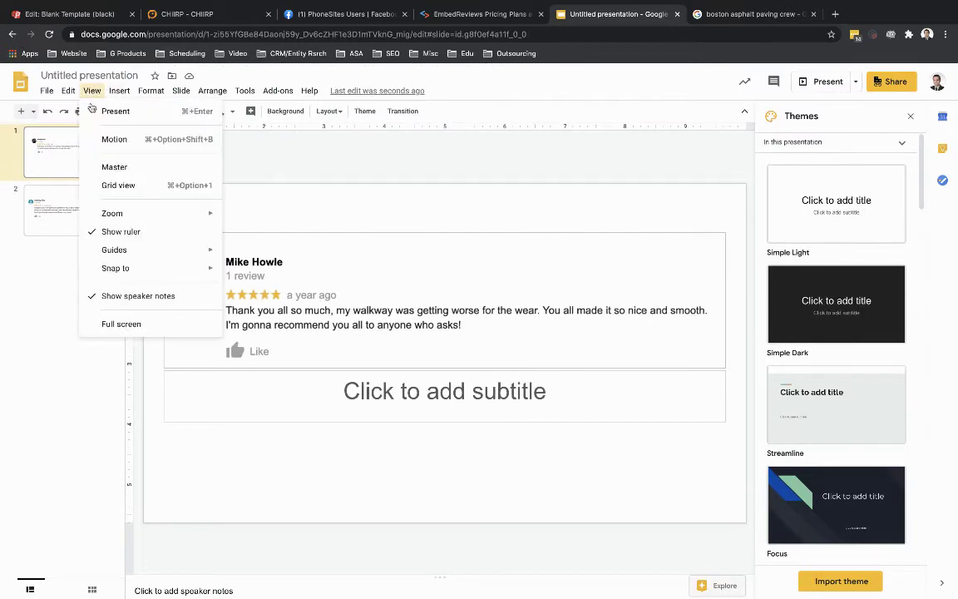
{"action": "left_click", "coordinate": [94, 112]}
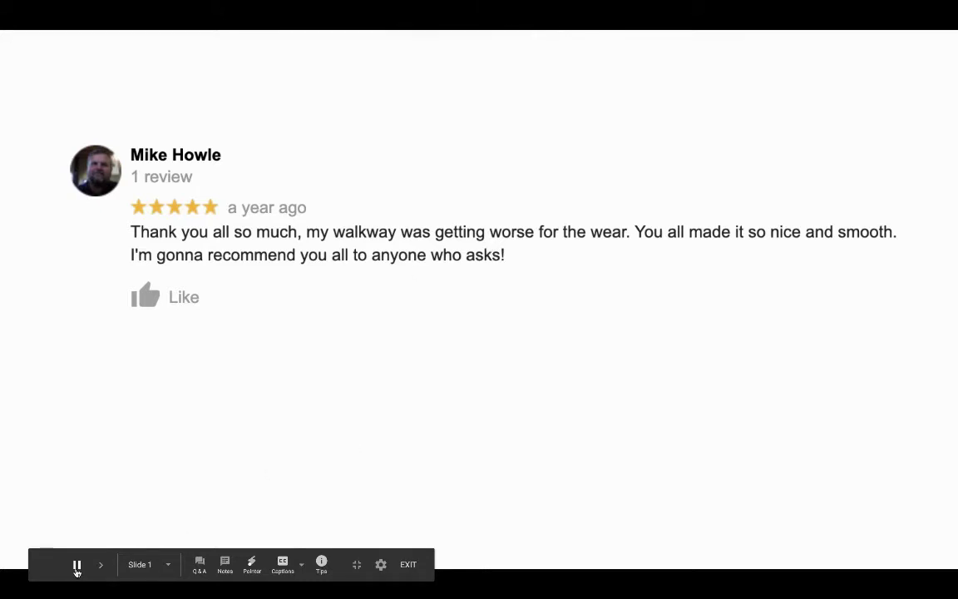
{"action": "left_click", "coordinate": [102, 565]}
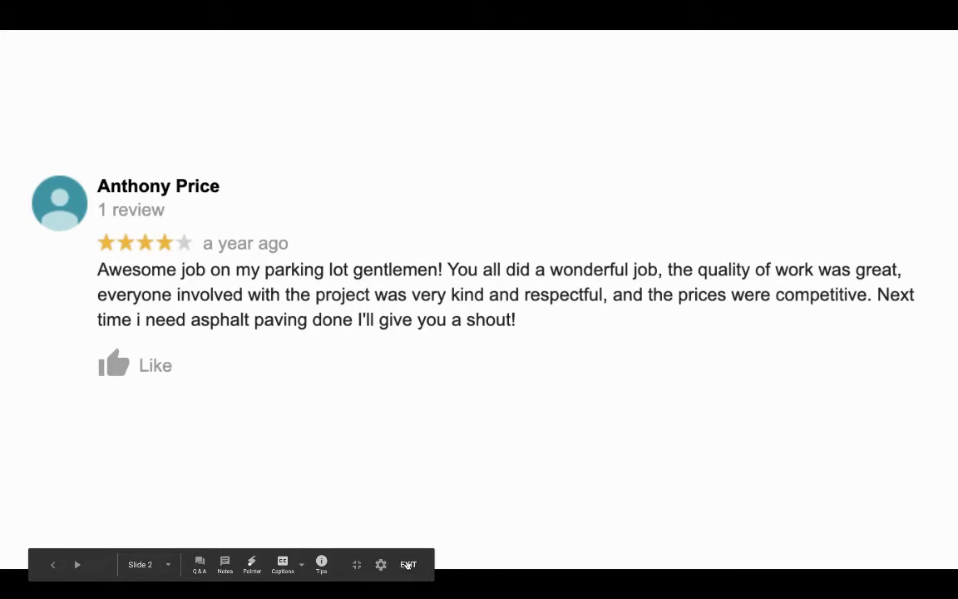
{"action": "left_click", "coordinate": [409, 564]}
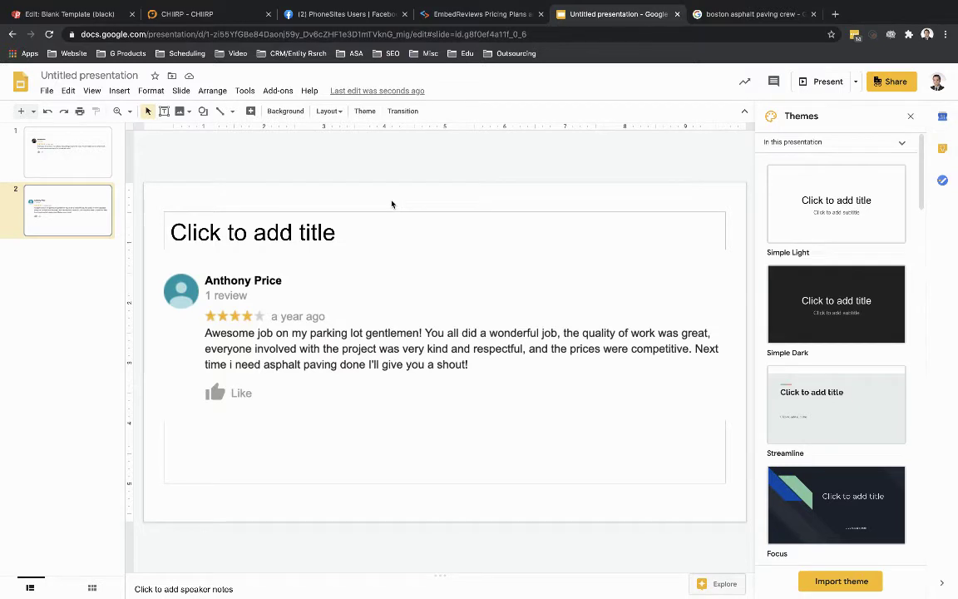
Step: Open the format options for the review image on slide 2 and examine its Adjustments settings
{"action": "left_click", "coordinate": [372, 324]}
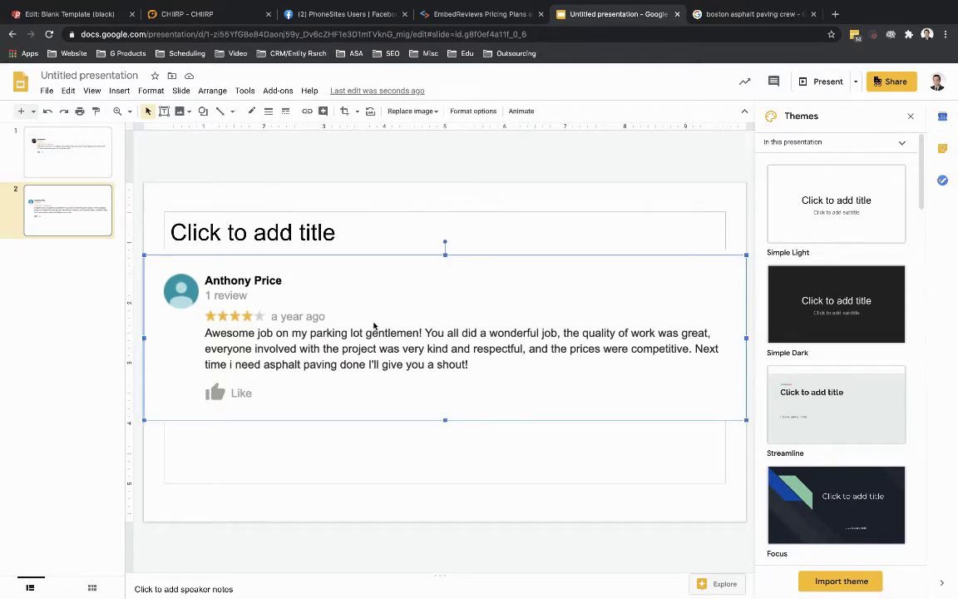
{"action": "right_click", "coordinate": [373, 312]}
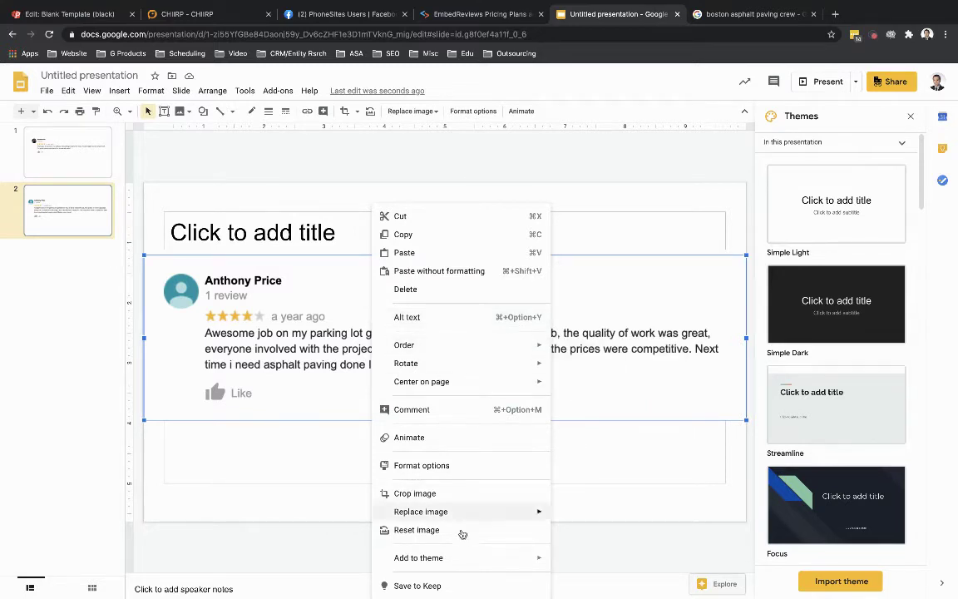
{"action": "left_click", "coordinate": [439, 468]}
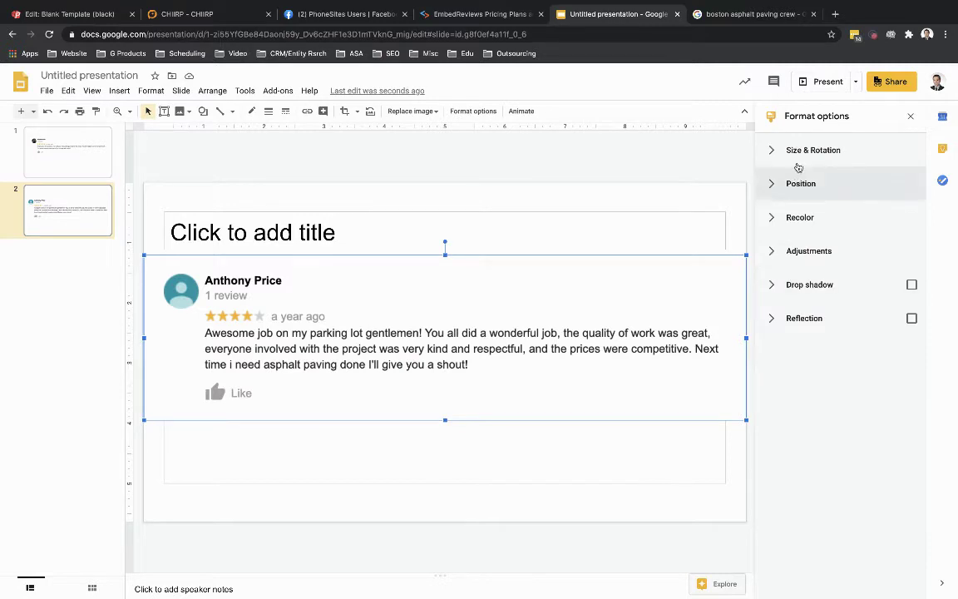
{"action": "left_click", "coordinate": [803, 251]}
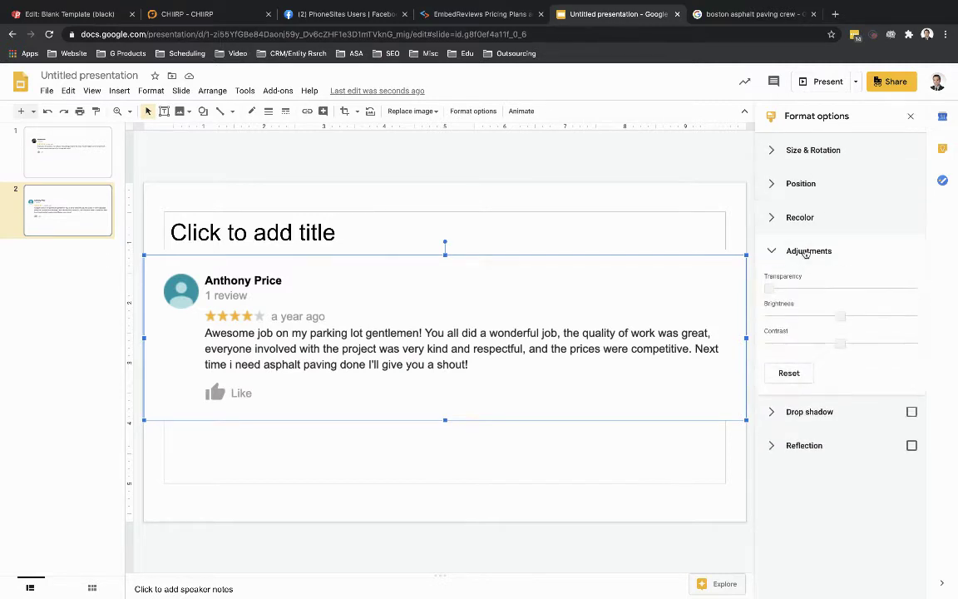
{"action": "left_click", "coordinate": [803, 252]}
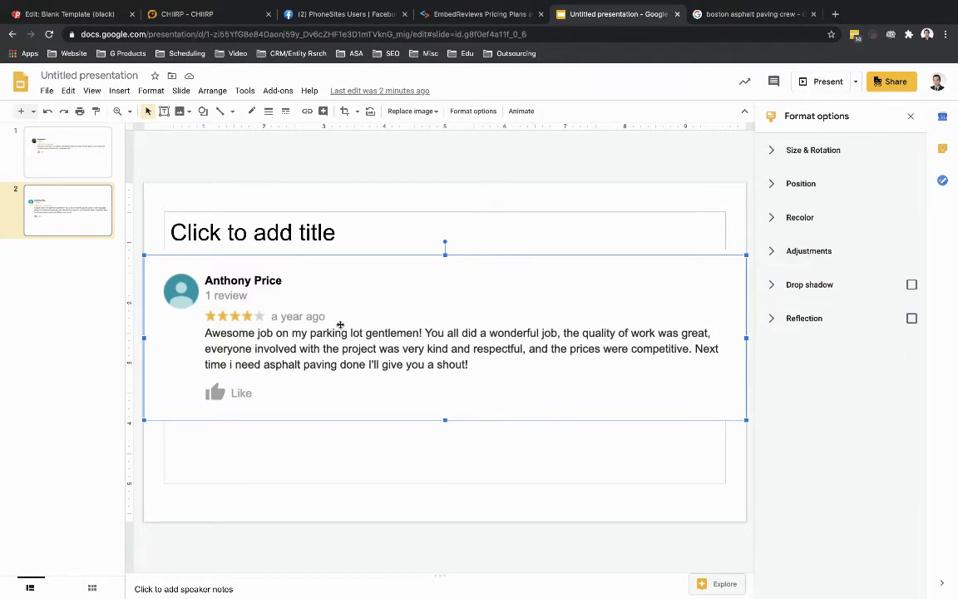
{"action": "right_click", "coordinate": [354, 296]}
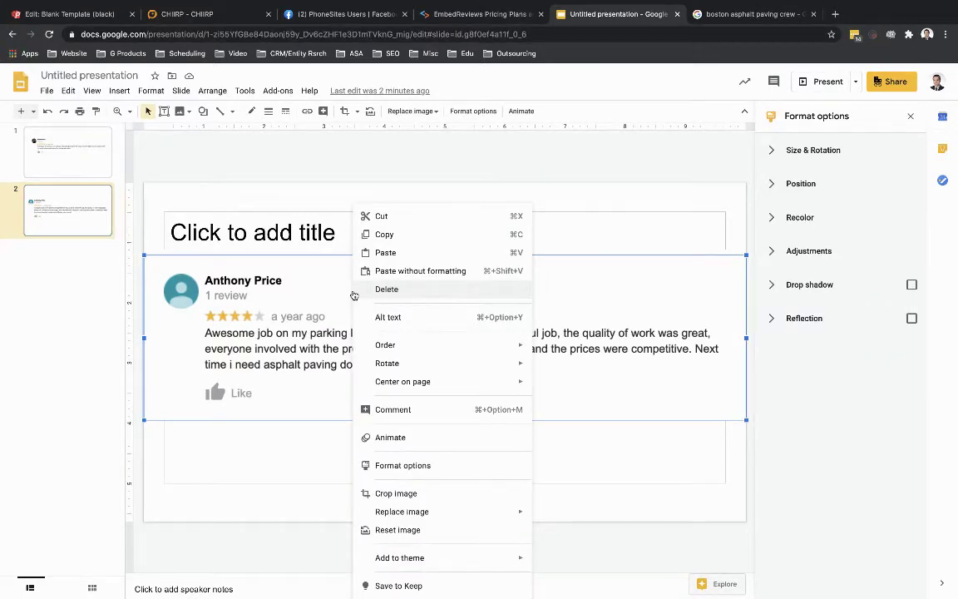
{"action": "left_click", "coordinate": [307, 288]}
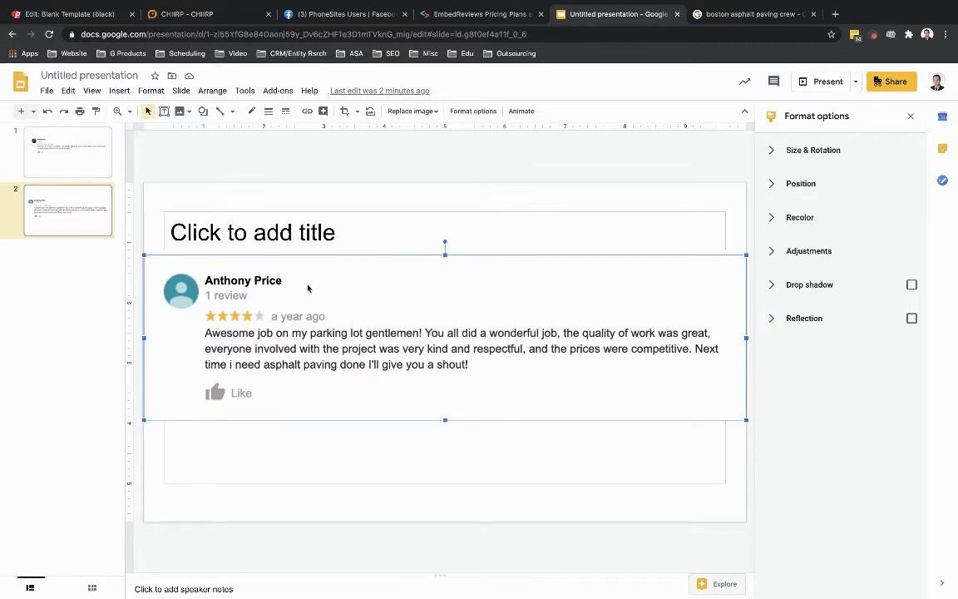
{"action": "left_click", "coordinate": [189, 113]}
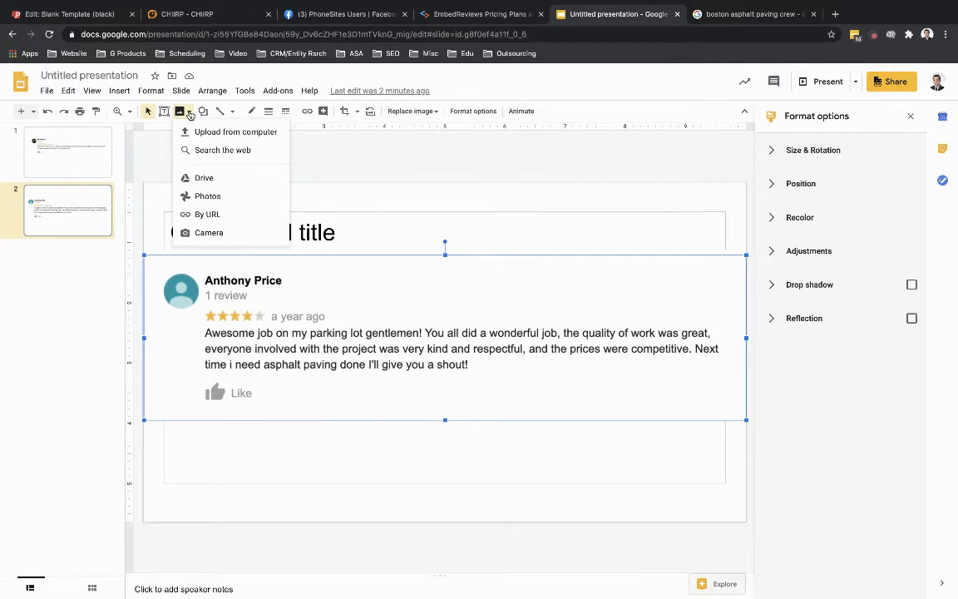
{"action": "left_click", "coordinate": [189, 114]}
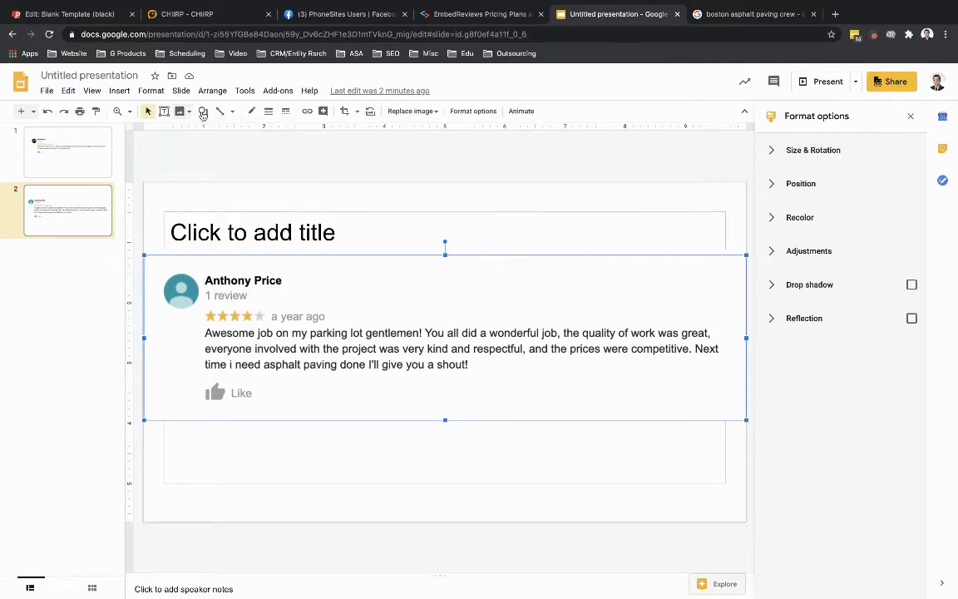
Step: Start adding a link to the review image on slide 2 and check which slides in the presentation can be linked to
{"action": "left_click", "coordinate": [307, 111]}
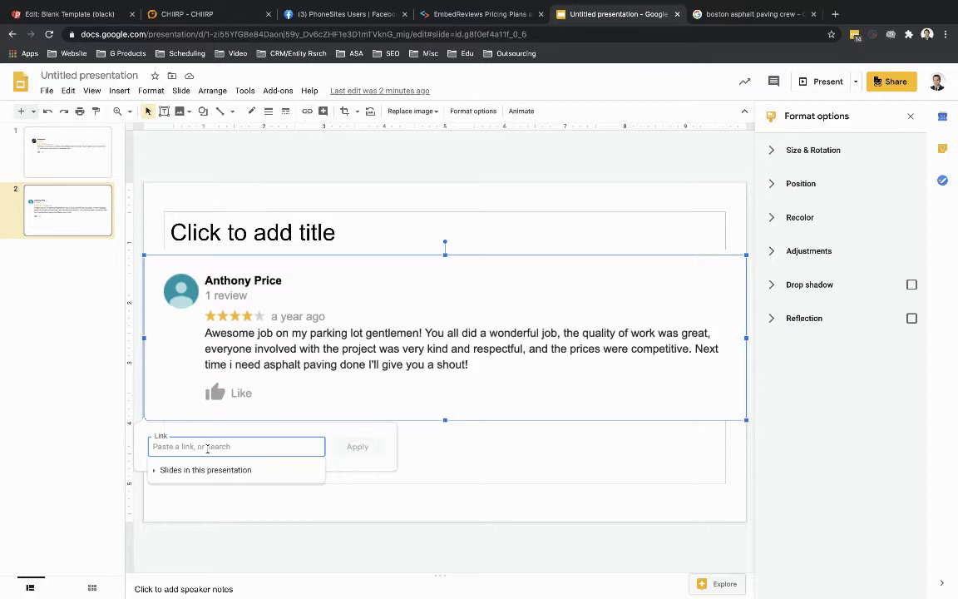
{"action": "left_click", "coordinate": [189, 471]}
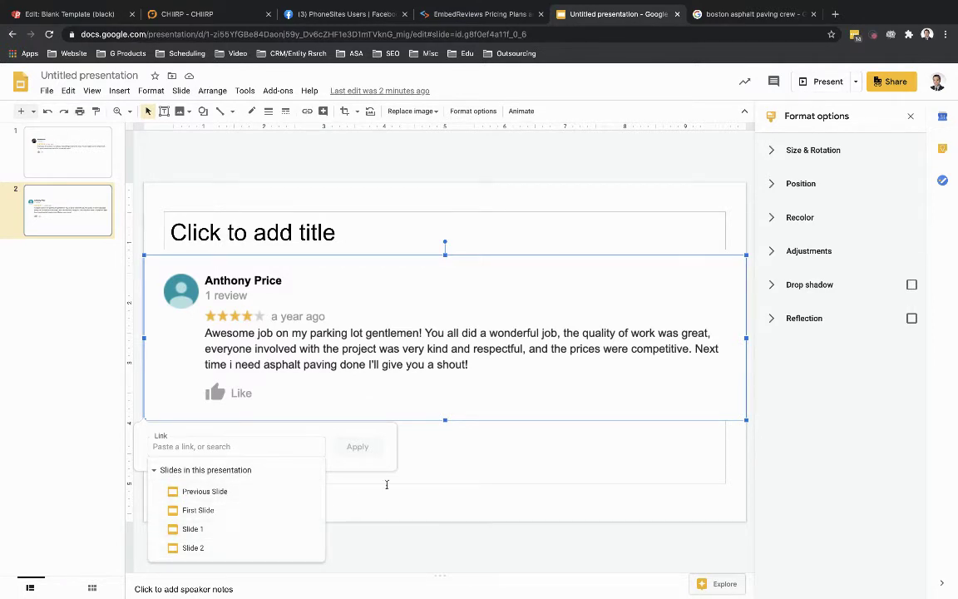
{"action": "left_click", "coordinate": [329, 470]}
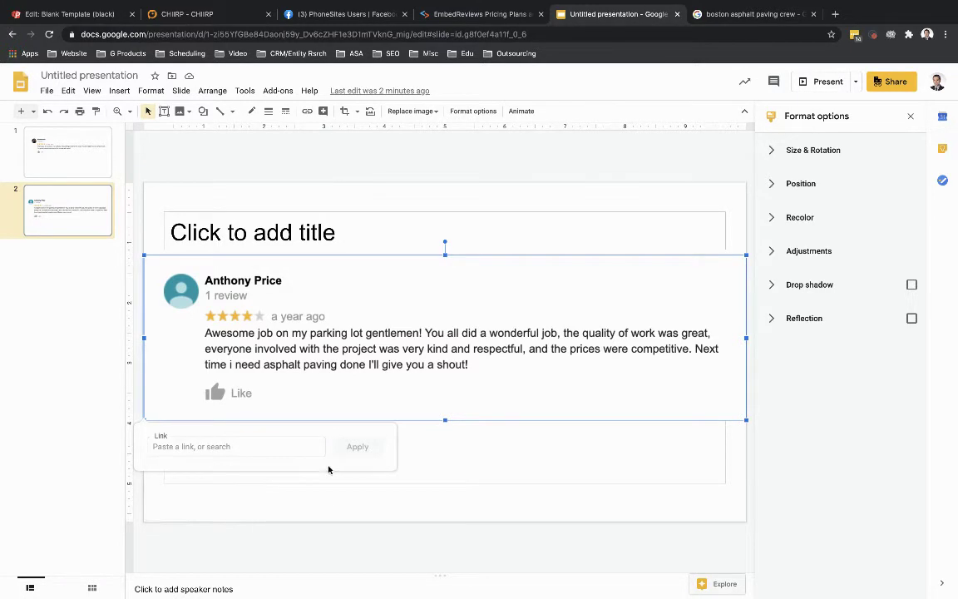
{"action": "left_click", "coordinate": [160, 446]}
{"action": "left_click", "coordinate": [154, 470]}
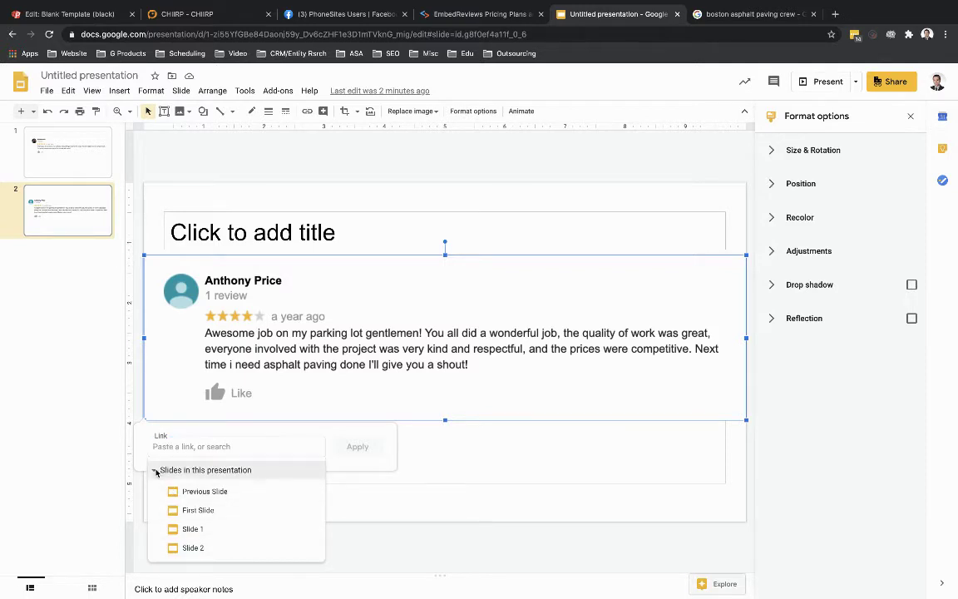
{"action": "left_click", "coordinate": [342, 472]}
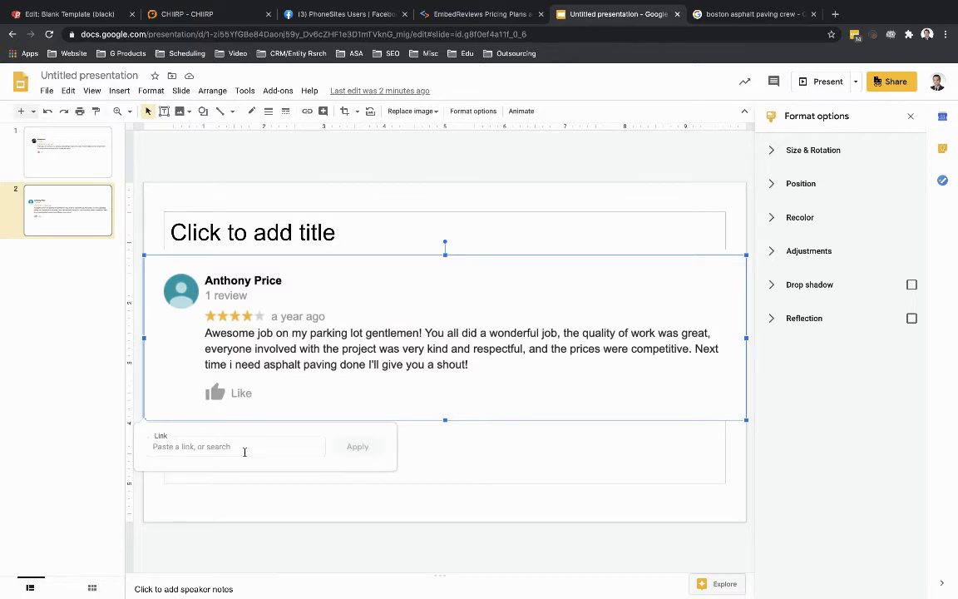
Step: Copy the link address of "View all Google reviews" from the Boston Asphalt Paving Crew search result and return to the presentation
{"action": "left_click", "coordinate": [739, 13]}
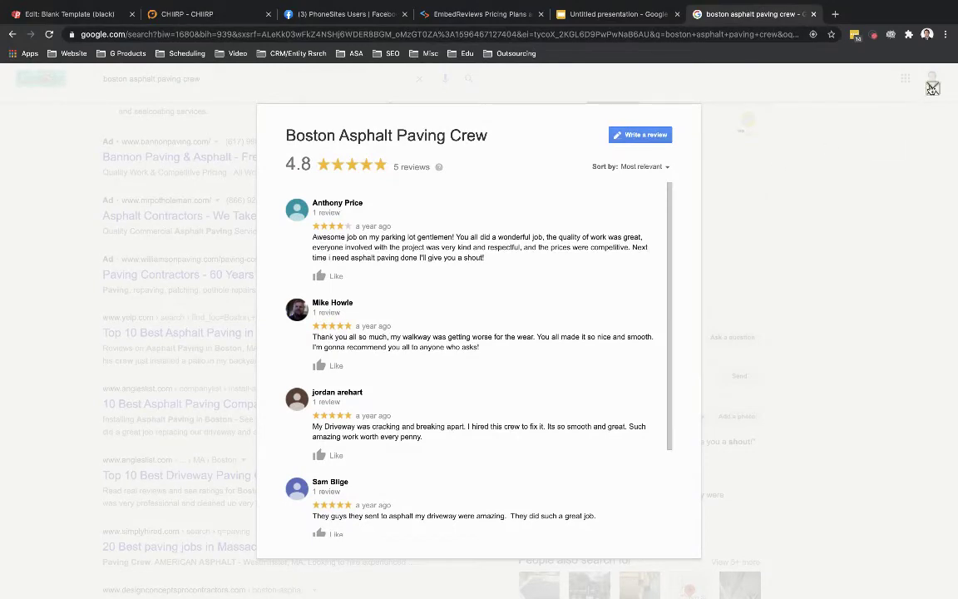
{"action": "left_click", "coordinate": [932, 87]}
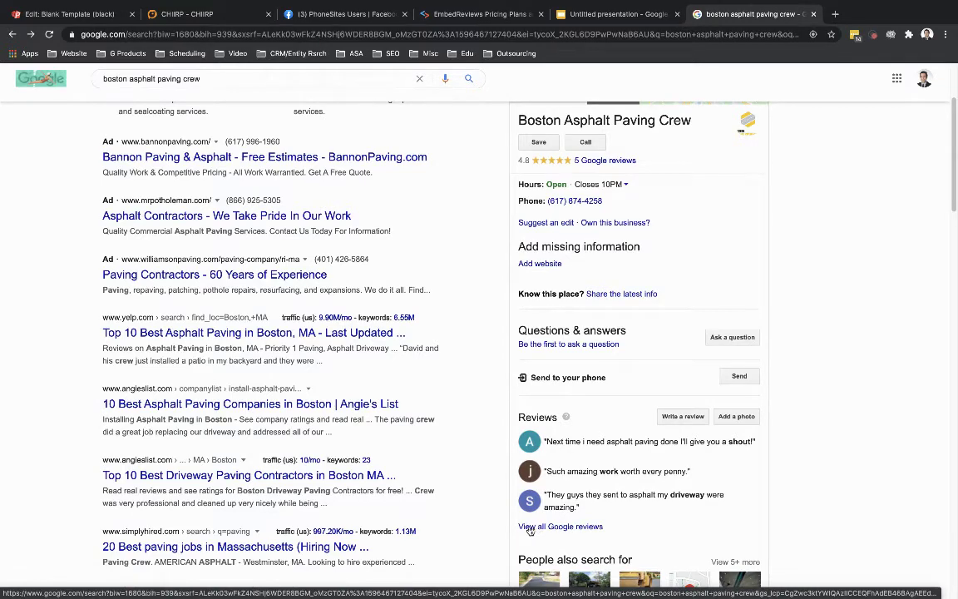
{"action": "right_click", "coordinate": [572, 530]}
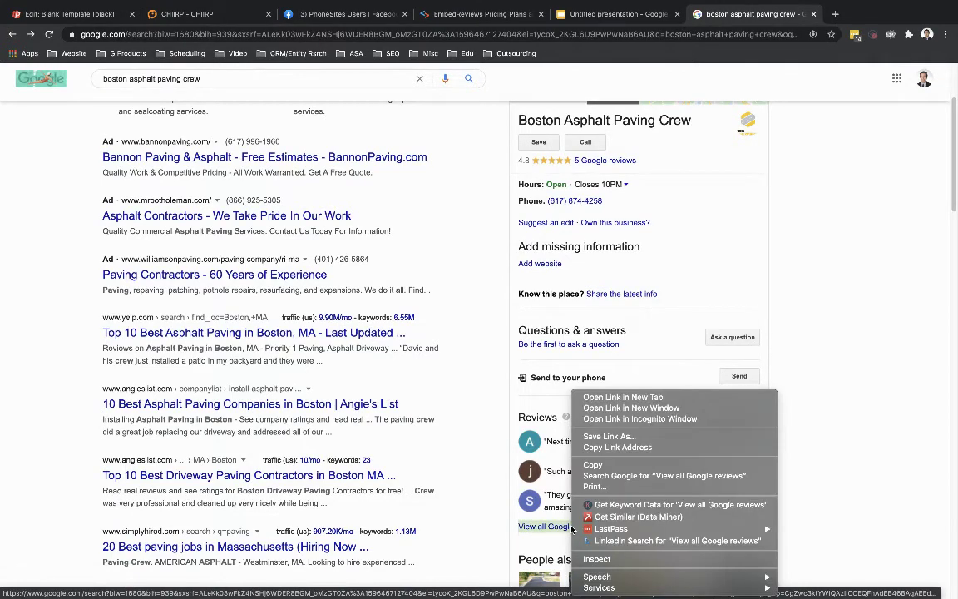
{"action": "left_click", "coordinate": [595, 447]}
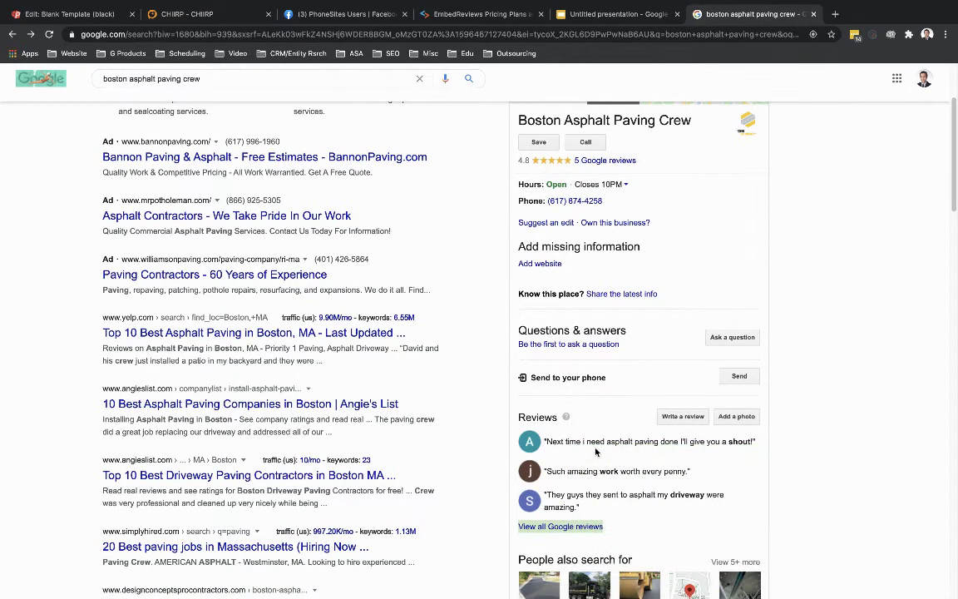
{"action": "left_click", "coordinate": [616, 14]}
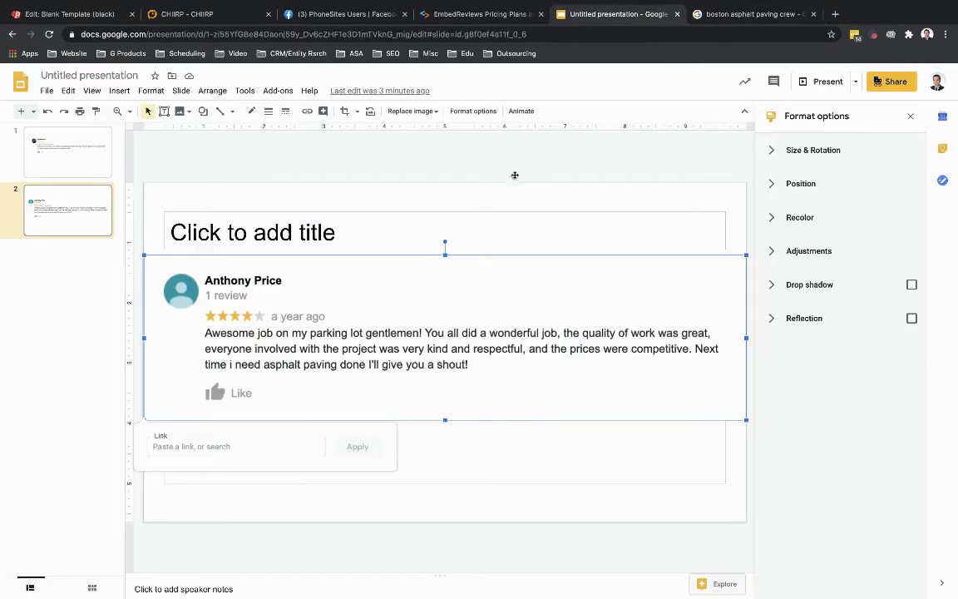
Step: Link the review image on slide 2 to the copied "View all Google reviews" address
{"action": "left_click", "coordinate": [228, 446]}
{"action": "key", "text": "ctrl+v"}
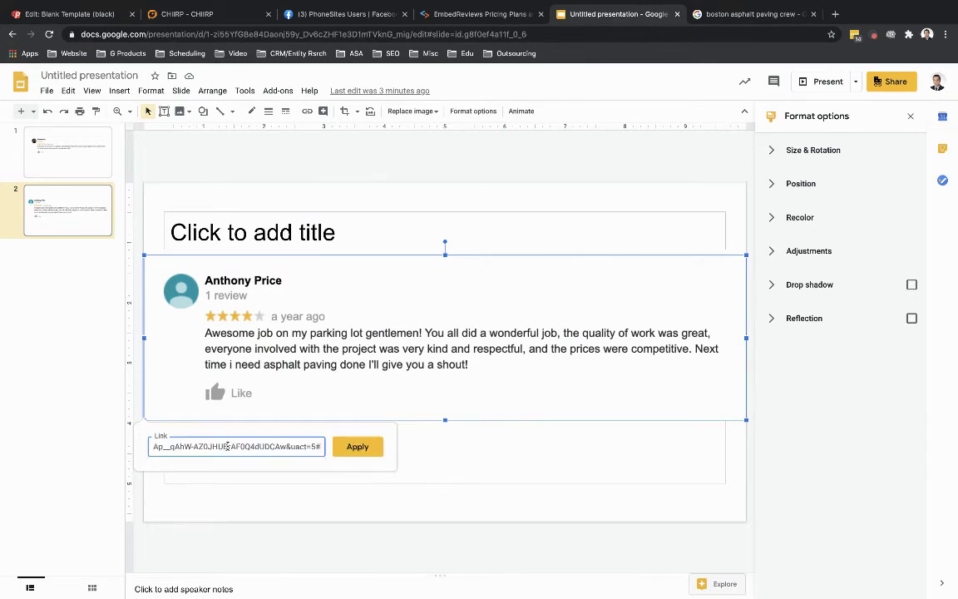
{"action": "left_click", "coordinate": [355, 450]}
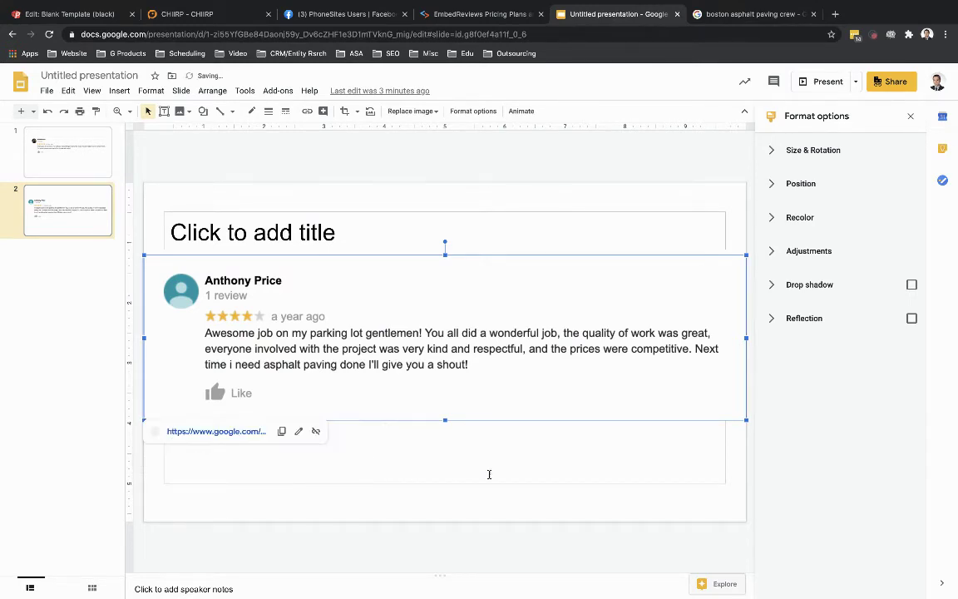
Step: Link the review image on slide 1 to the same copied Google reviews address
{"action": "left_click", "coordinate": [67, 156]}
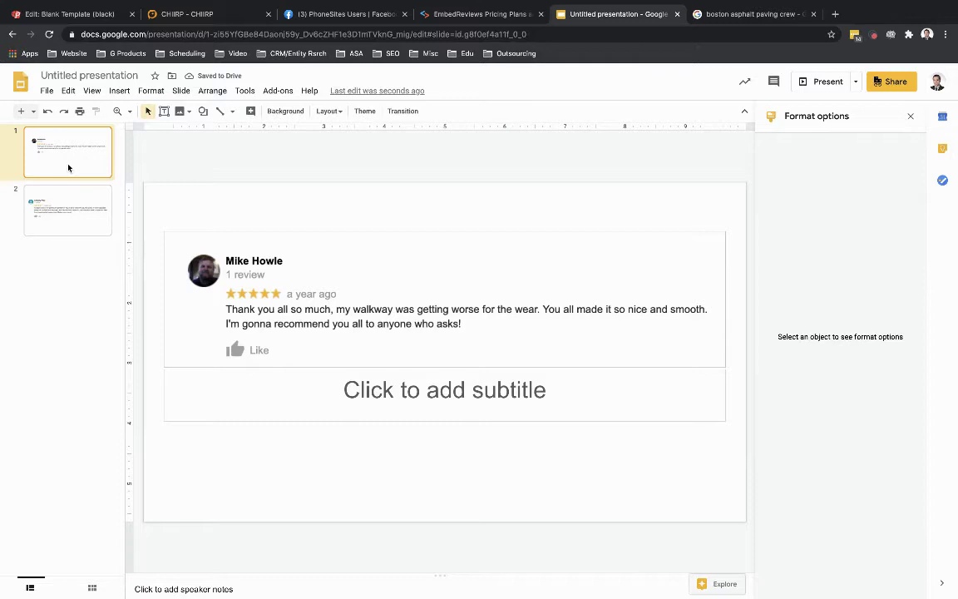
{"action": "right_click", "coordinate": [68, 168]}
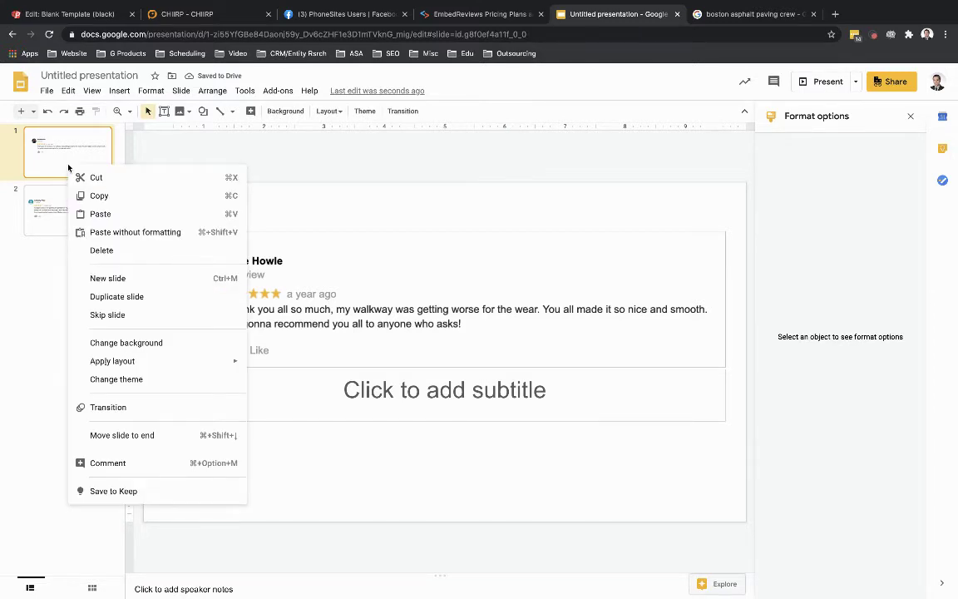
{"action": "left_click", "coordinate": [366, 192]}
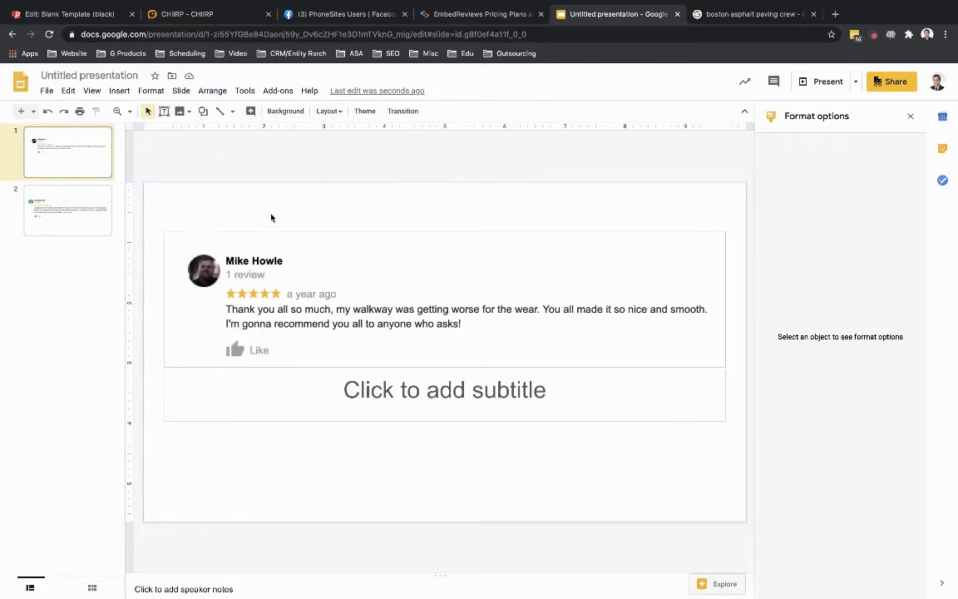
{"action": "left_click", "coordinate": [281, 292]}
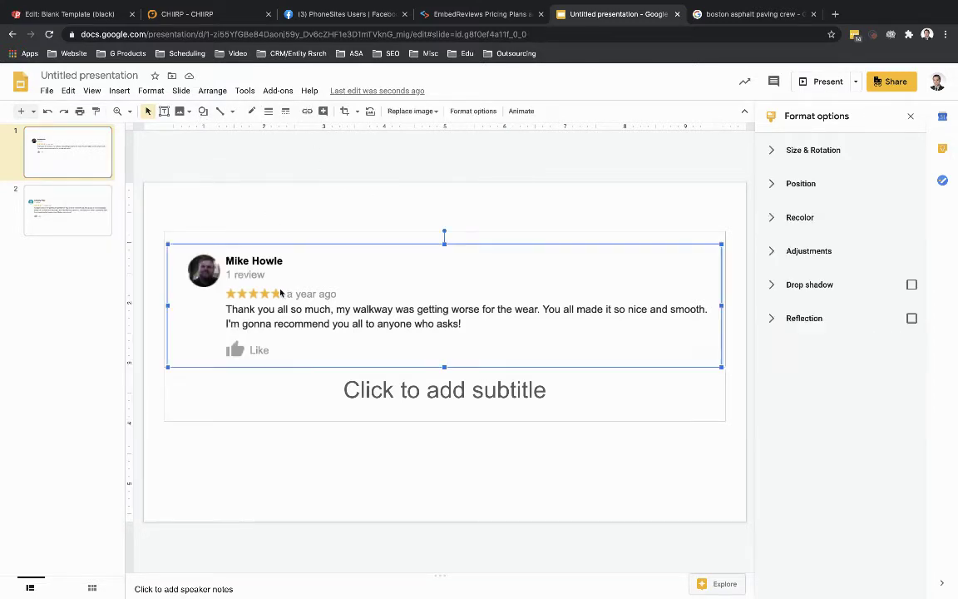
{"action": "left_click", "coordinate": [307, 110]}
{"action": "key", "text": "ctrl+v"}
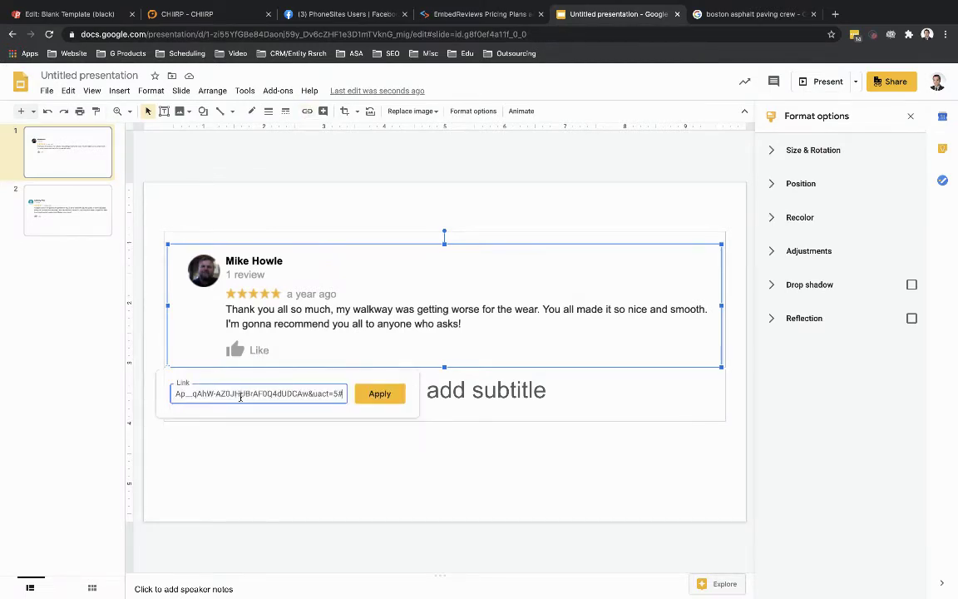
{"action": "key", "text": "Return"}
{"action": "left_click", "coordinate": [387, 483]}
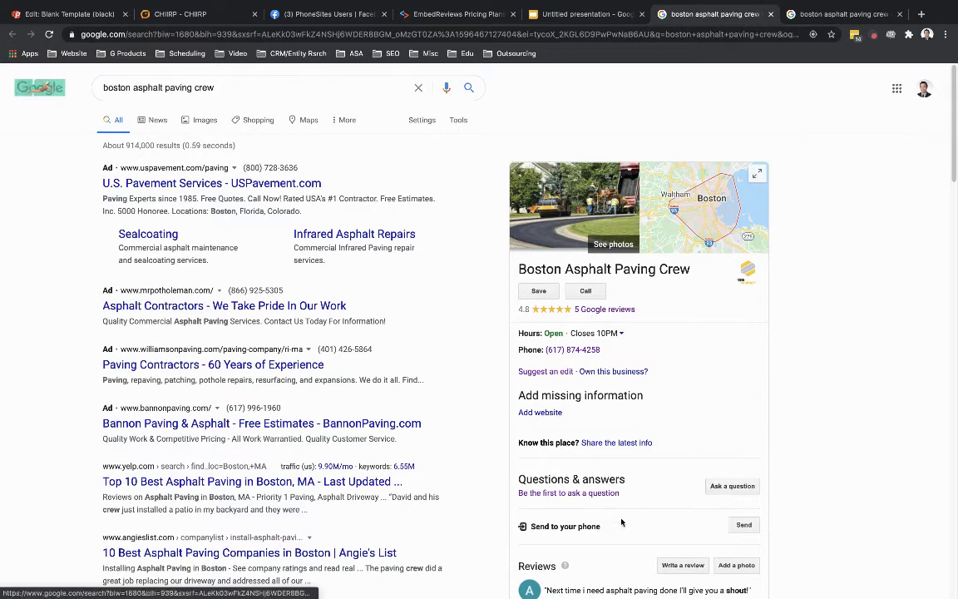
Step: Examine the Boston Asphalt Paving Crew search page opened from the slide link, including the business listing and its reviews section
{"action": "scroll", "coordinate": [628, 517], "scroll_direction": "down", "scroll_amount": 2}
{"action": "scroll", "coordinate": [568, 460], "scroll_direction": "down", "scroll_amount": 3}
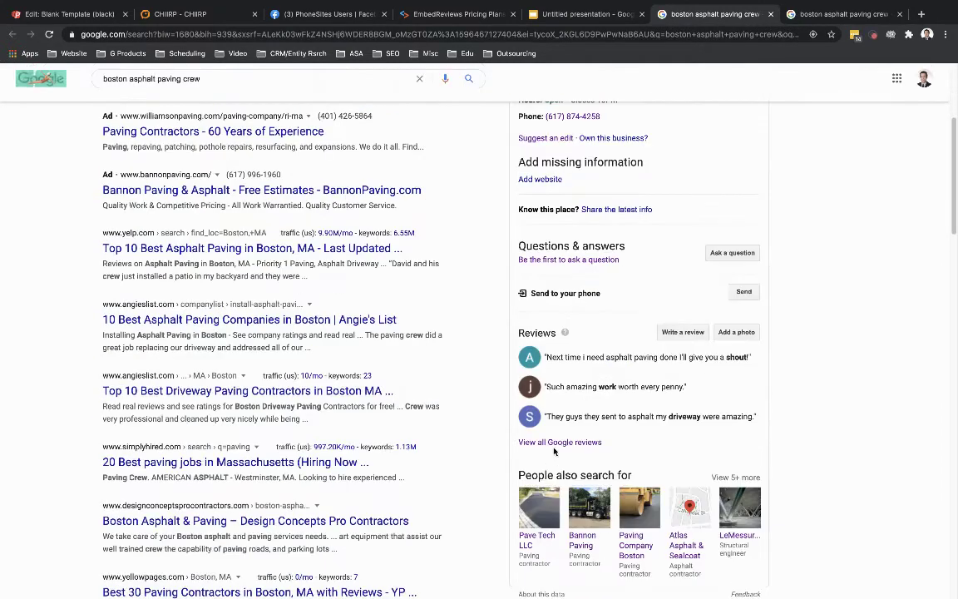
{"action": "scroll", "coordinate": [816, 342], "scroll_direction": "up", "scroll_amount": 5}
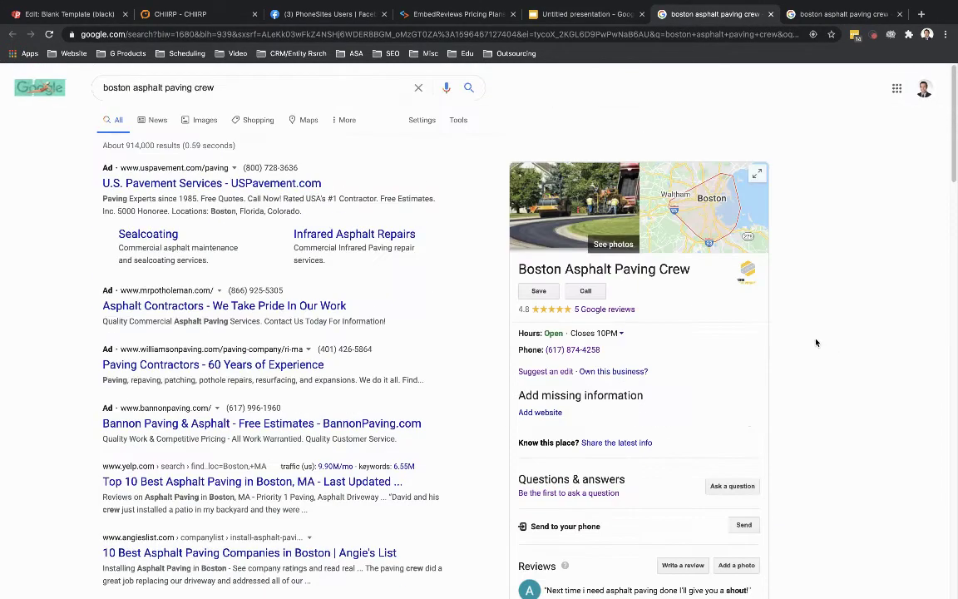
{"action": "scroll", "coordinate": [625, 356], "scroll_direction": "down", "scroll_amount": 2}
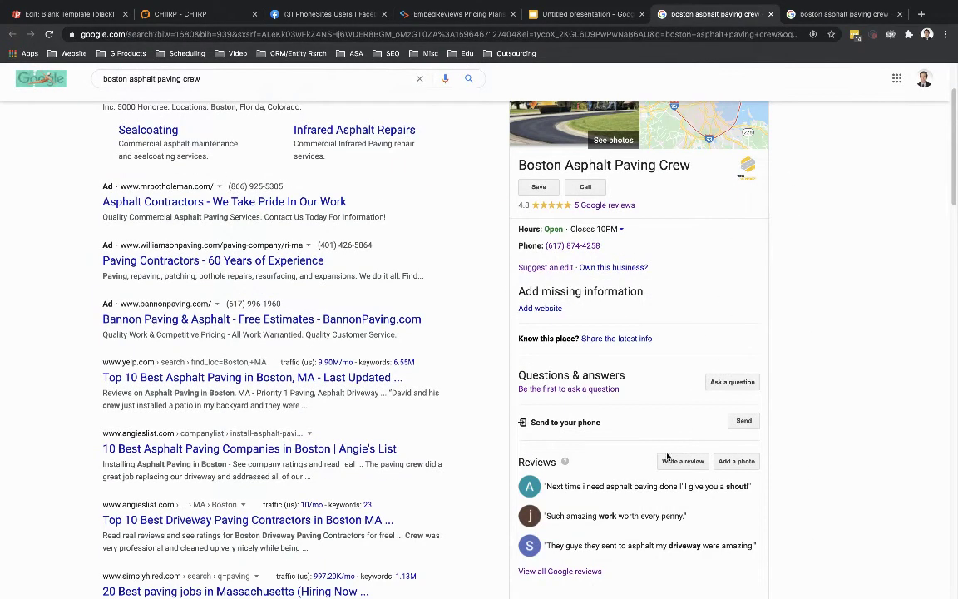
{"action": "scroll", "coordinate": [708, 457], "scroll_direction": "up", "scroll_amount": 2}
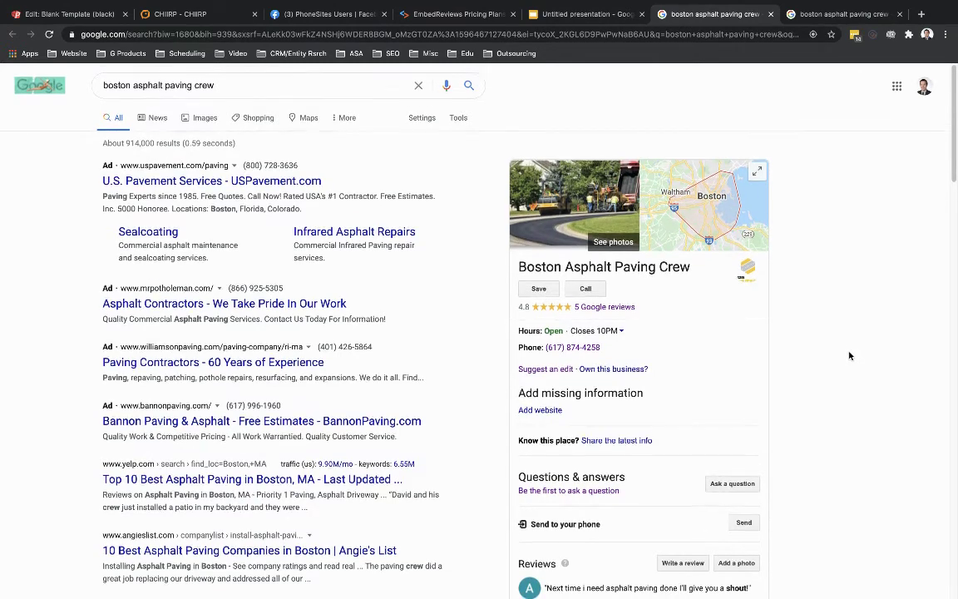
{"action": "scroll", "coordinate": [850, 355], "scroll_direction": "down", "scroll_amount": 2}
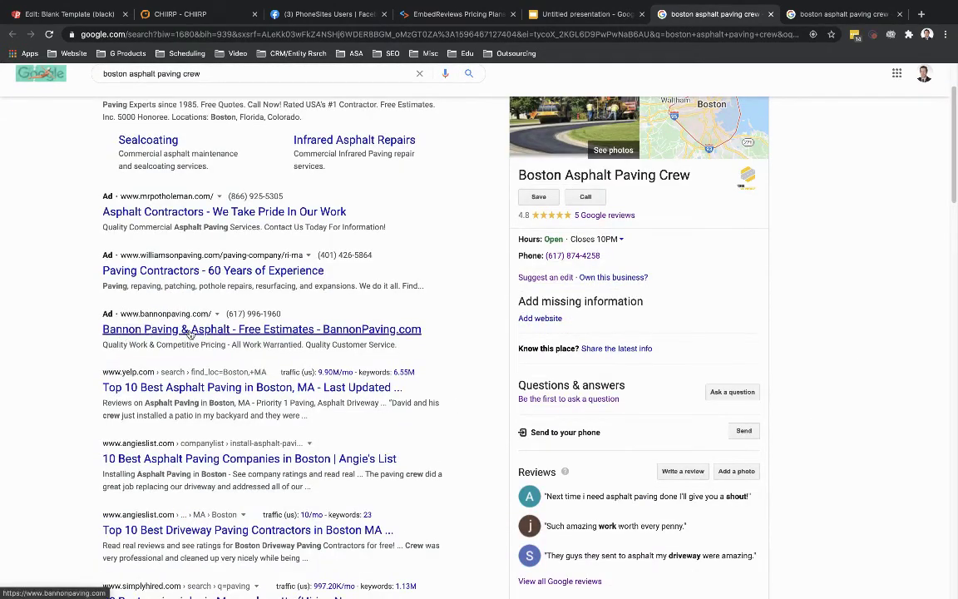
{"action": "scroll", "coordinate": [191, 341], "scroll_direction": "up", "scroll_amount": 2}
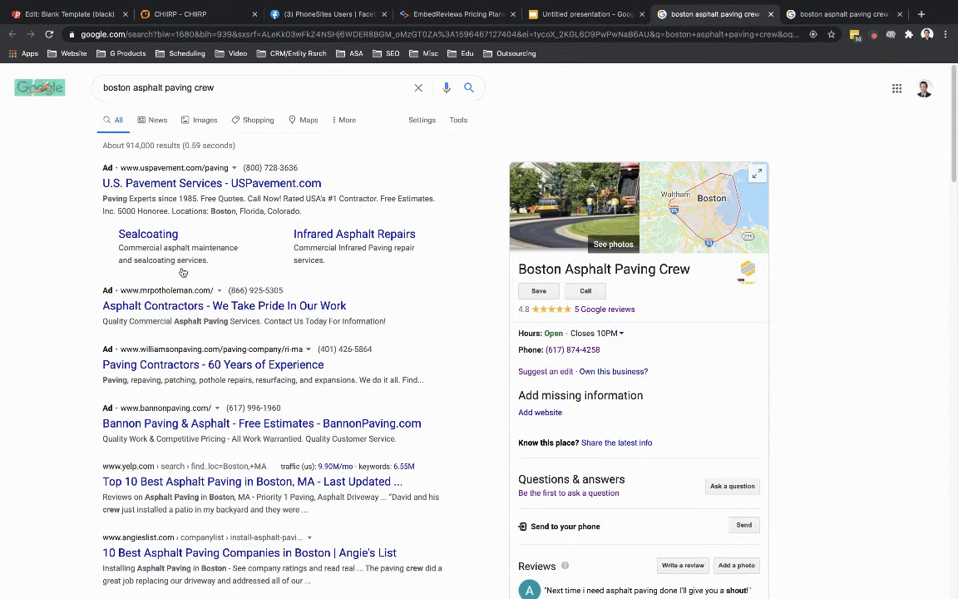
{"action": "scroll", "coordinate": [884, 364], "scroll_direction": "down", "scroll_amount": 3}
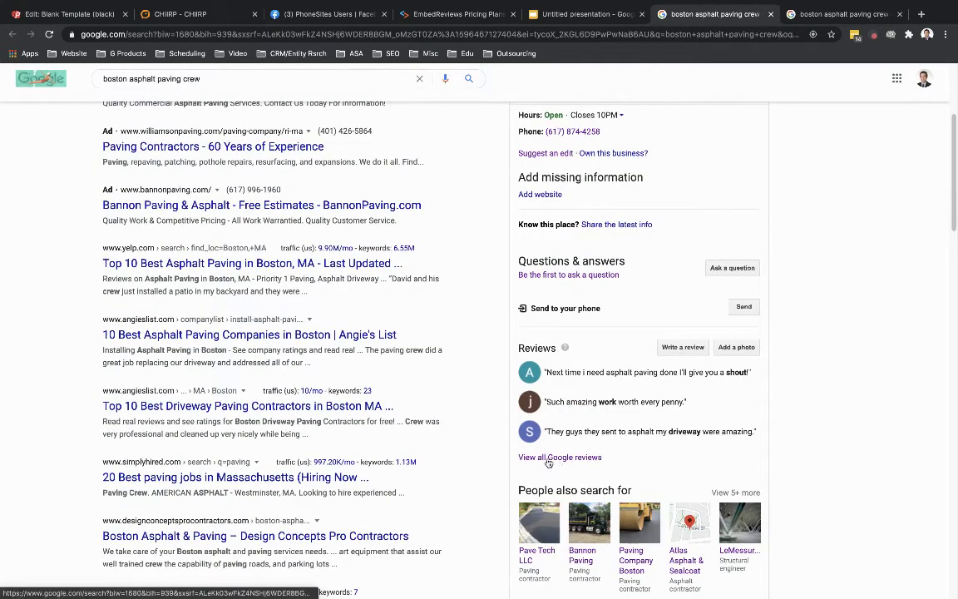
Step: Copy the share link of the four-star parking lot review from the reviewer's Google Maps profile, reached through all Google reviews
{"action": "left_click", "coordinate": [549, 459]}
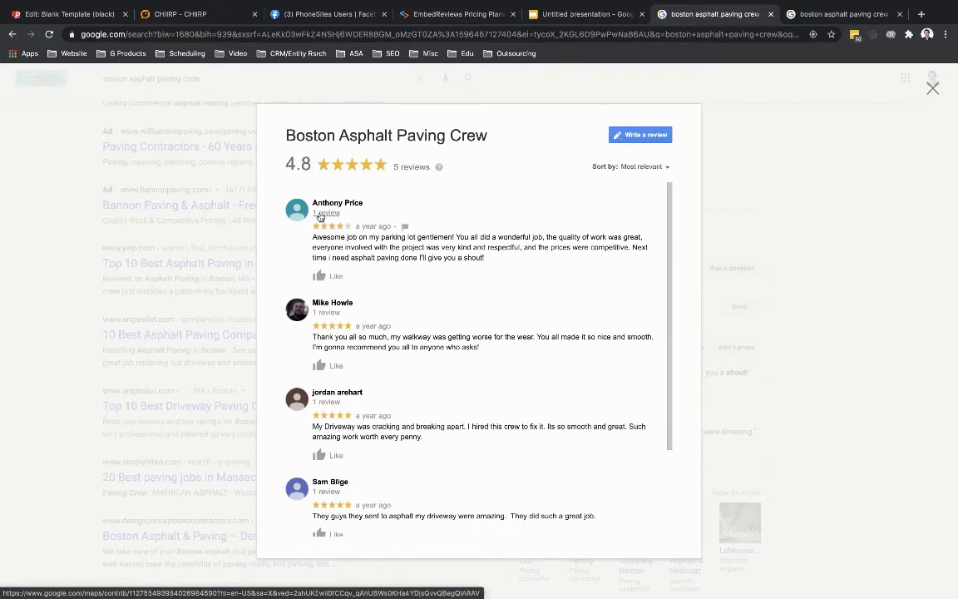
{"action": "left_click", "coordinate": [322, 215]}
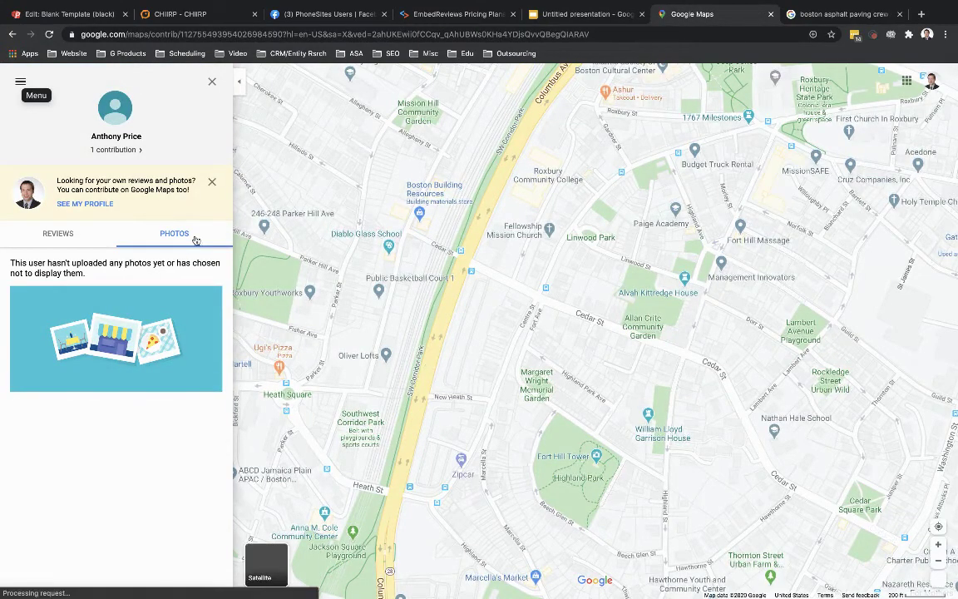
{"action": "left_click", "coordinate": [59, 236]}
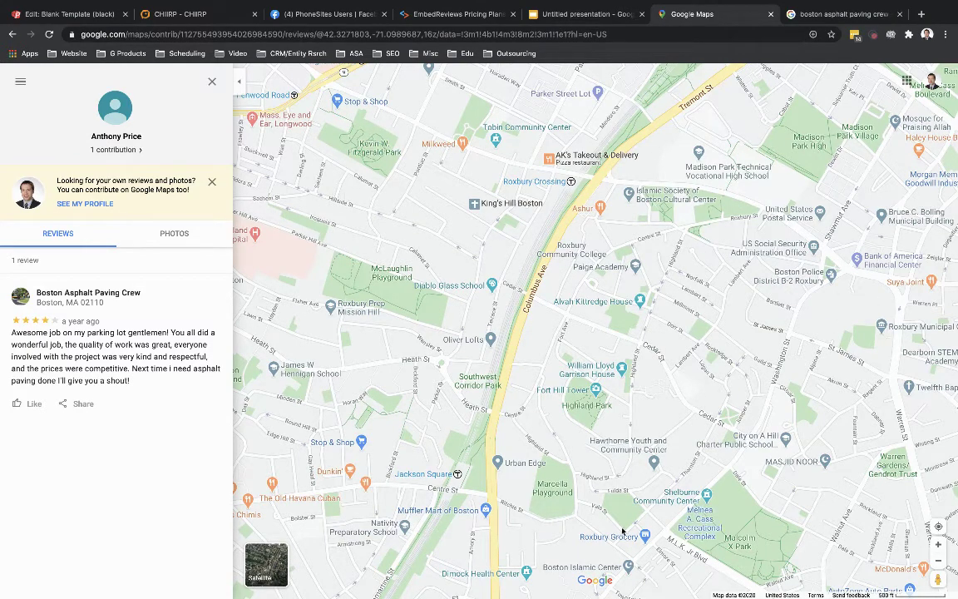
{"action": "left_click", "coordinate": [65, 406]}
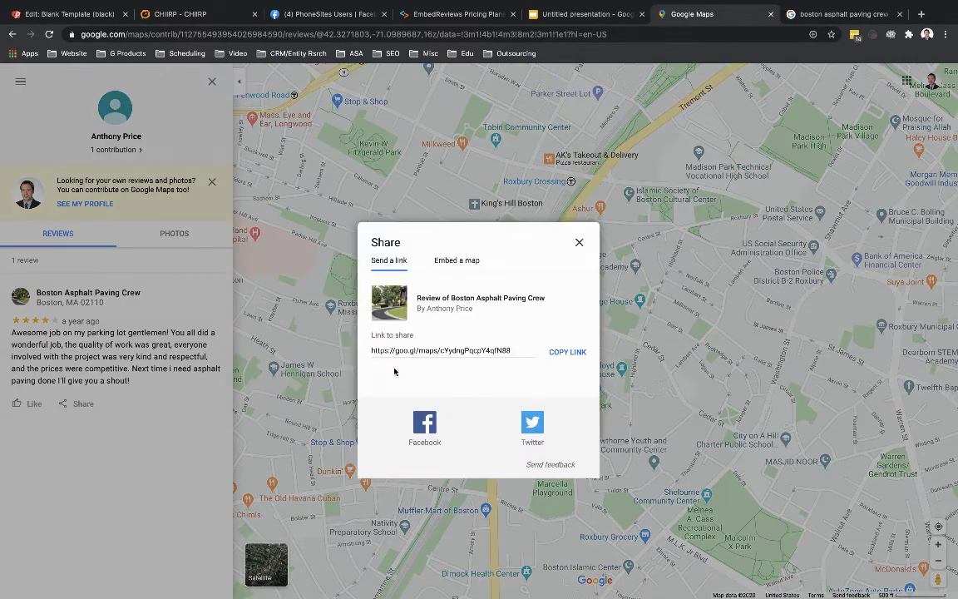
{"action": "left_click", "coordinate": [561, 356]}
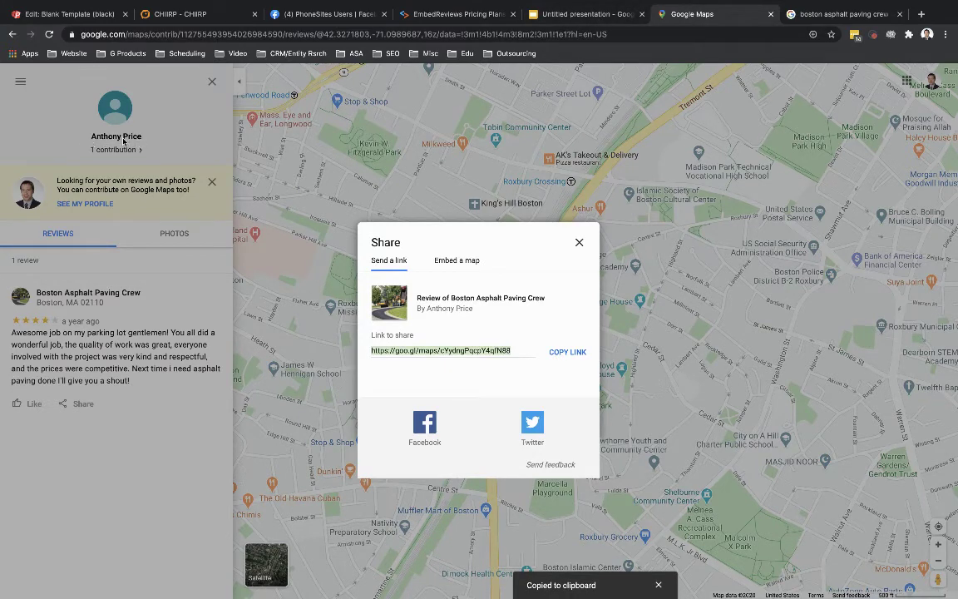
Step: Return to the presentation and reload it from slideshow mode into the editing view
{"action": "left_click", "coordinate": [562, 16]}
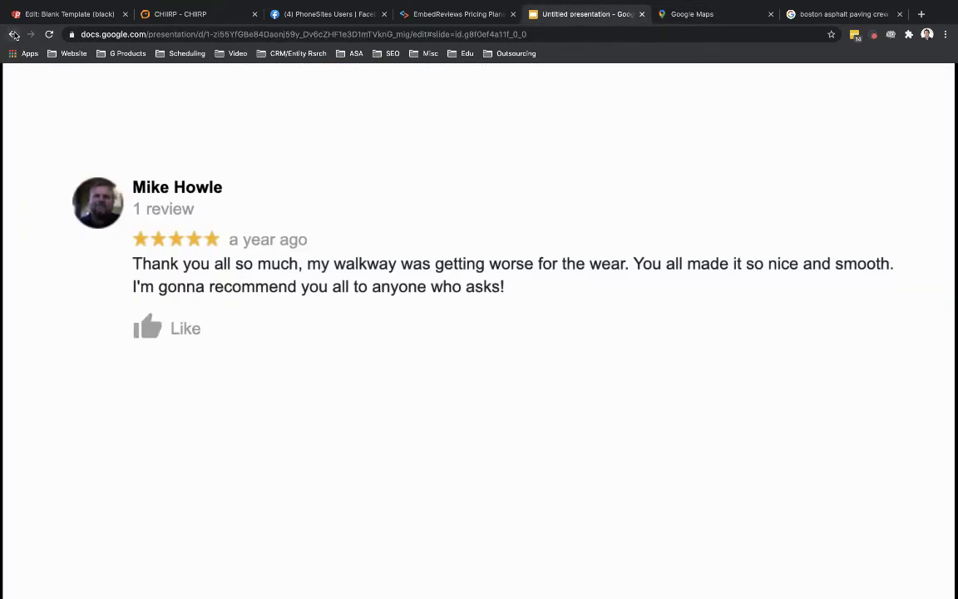
{"action": "left_click", "coordinate": [13, 35]}
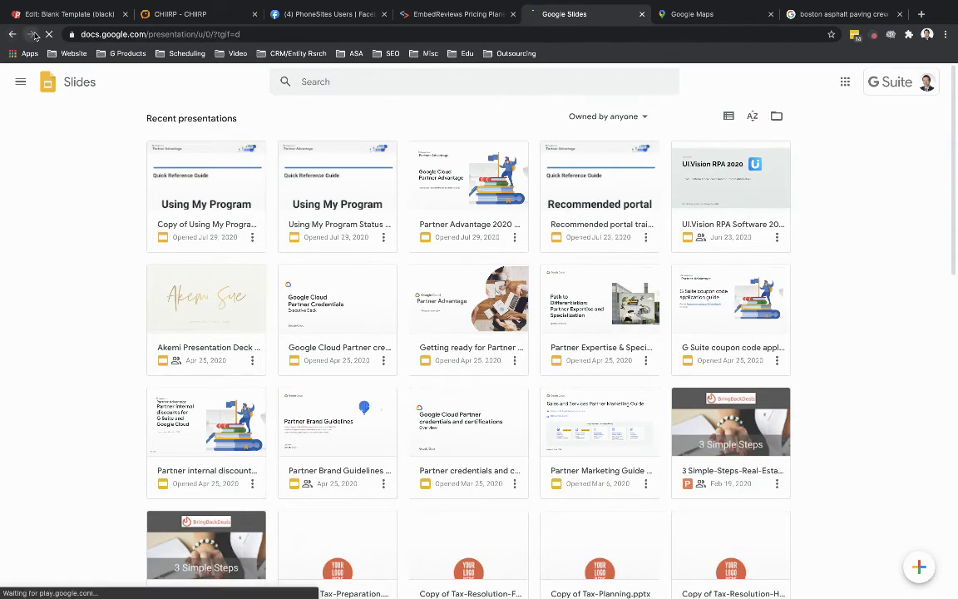
{"action": "left_click", "coordinate": [35, 35]}
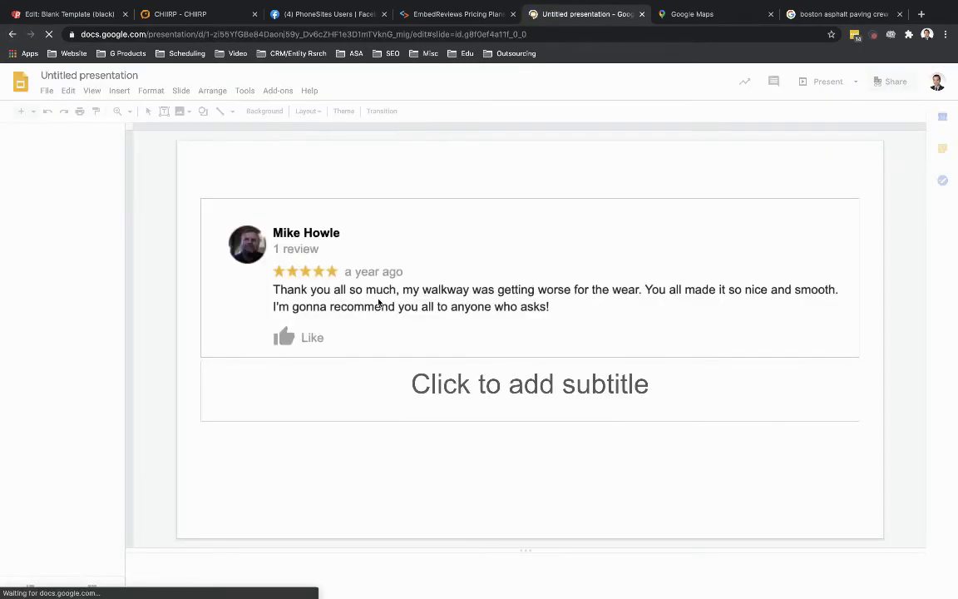
Step: Replace the link on slide 2's review image with the copied goo.gl/maps share link of that review
{"action": "left_click", "coordinate": [37, 214]}
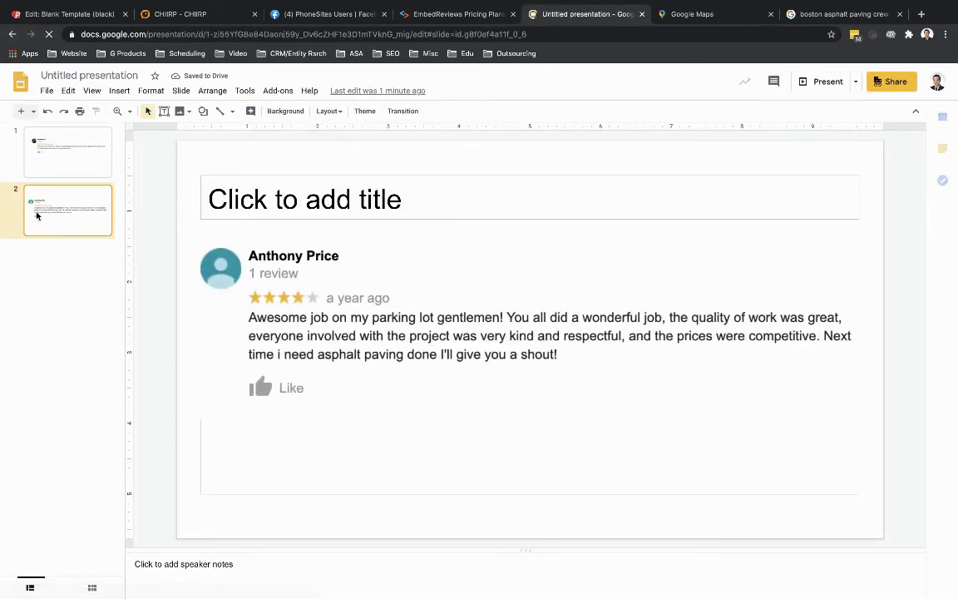
{"action": "left_click", "coordinate": [263, 273]}
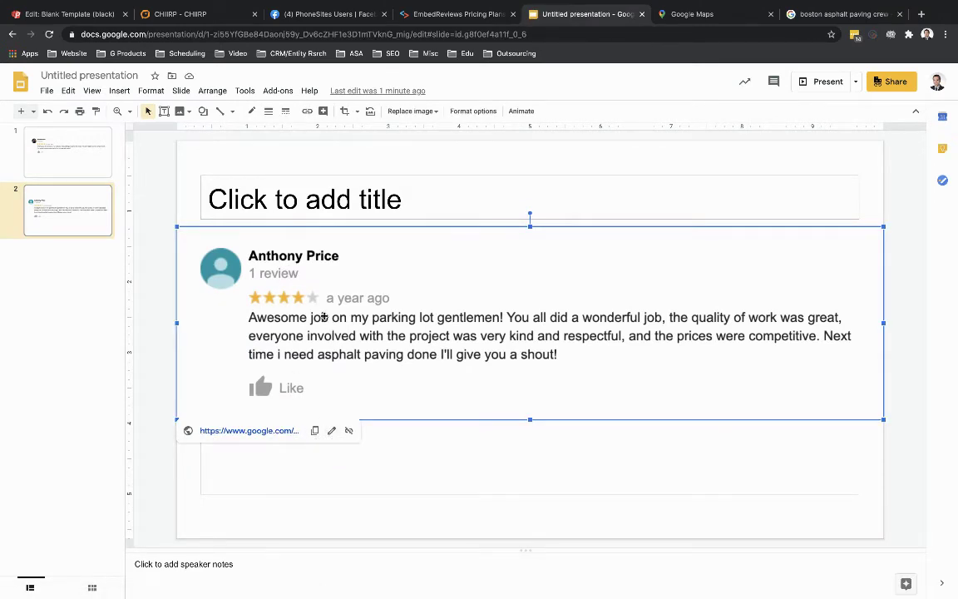
{"action": "left_click", "coordinate": [332, 431]}
{"action": "key", "text": "BackSpace"}
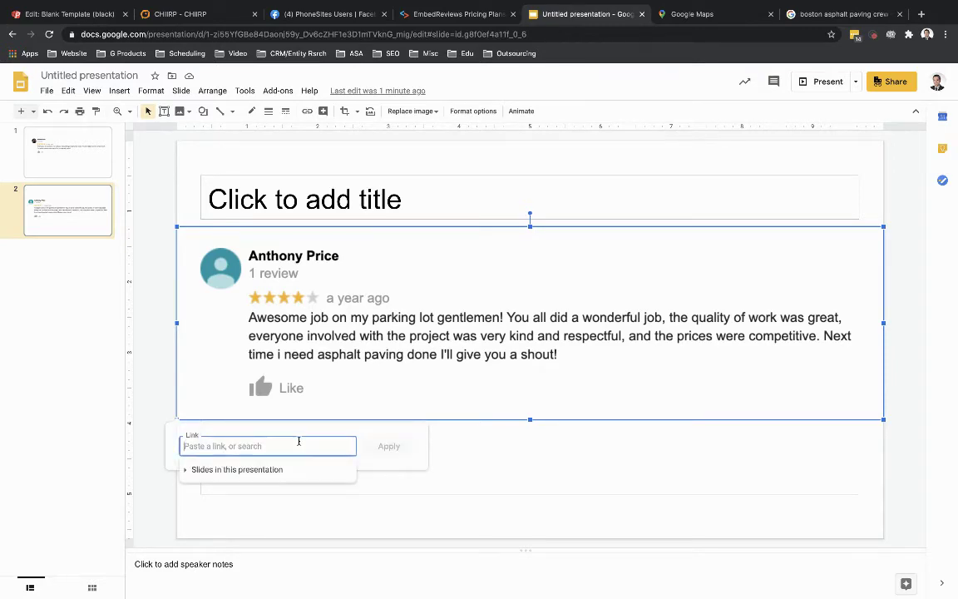
{"action": "key", "text": "ctrl+v"}
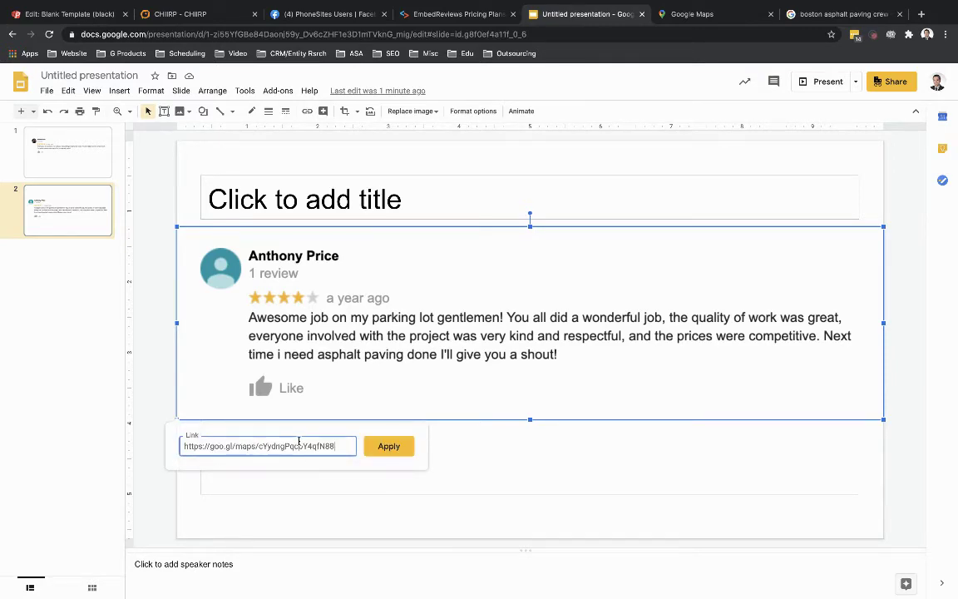
{"action": "left_click", "coordinate": [388, 446]}
Step: Copy the share link of the five-star walkway review from its reviewer's Google Maps profile and return to the presentation
{"action": "left_click", "coordinate": [678, 17]}
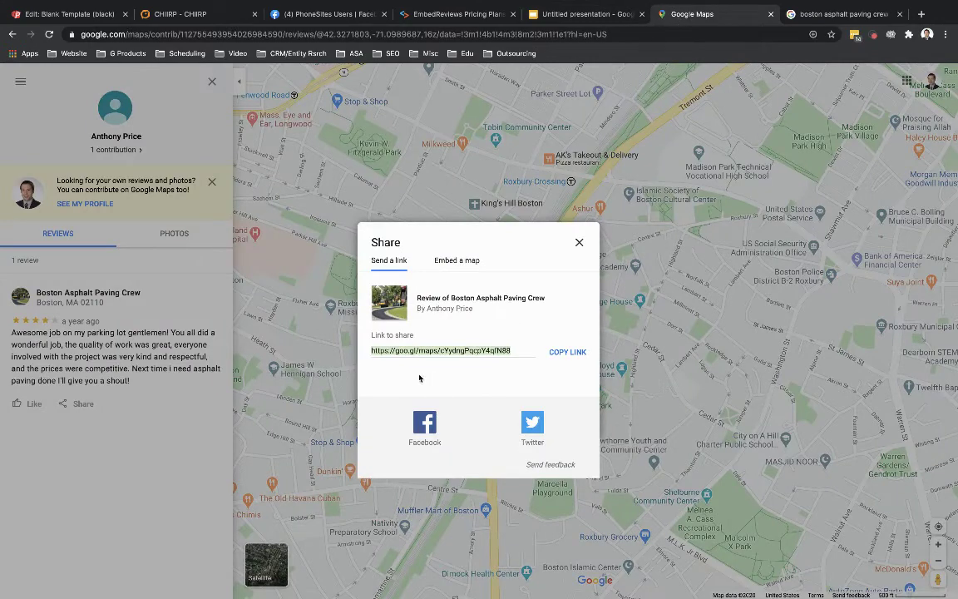
{"action": "left_click", "coordinate": [579, 242]}
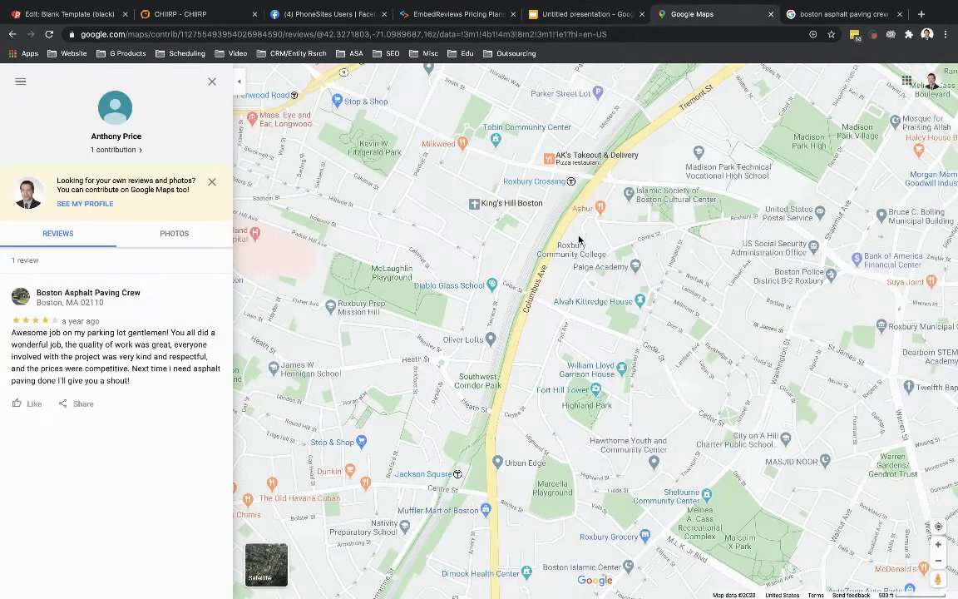
{"action": "left_click", "coordinate": [11, 34]}
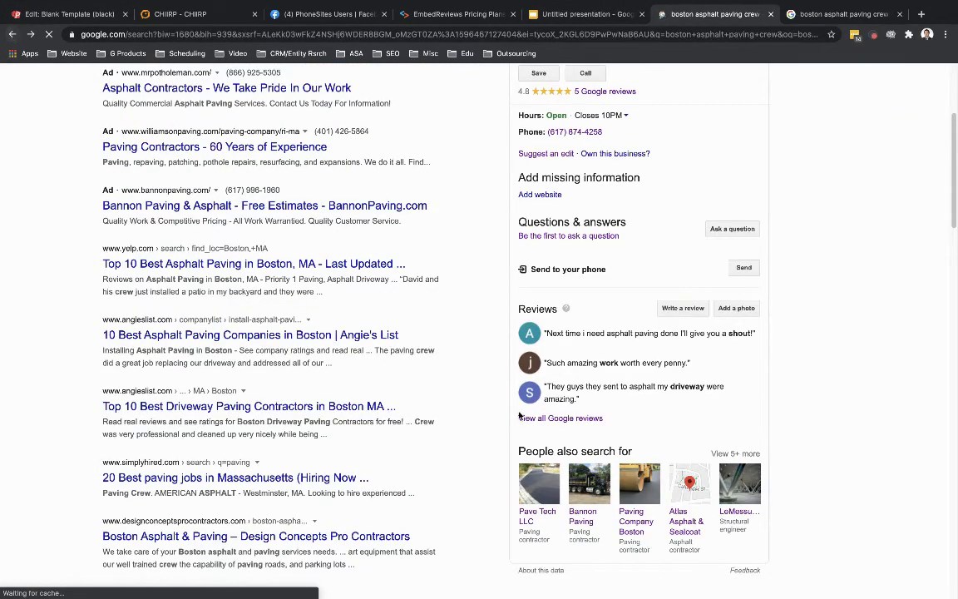
{"action": "left_click", "coordinate": [521, 417]}
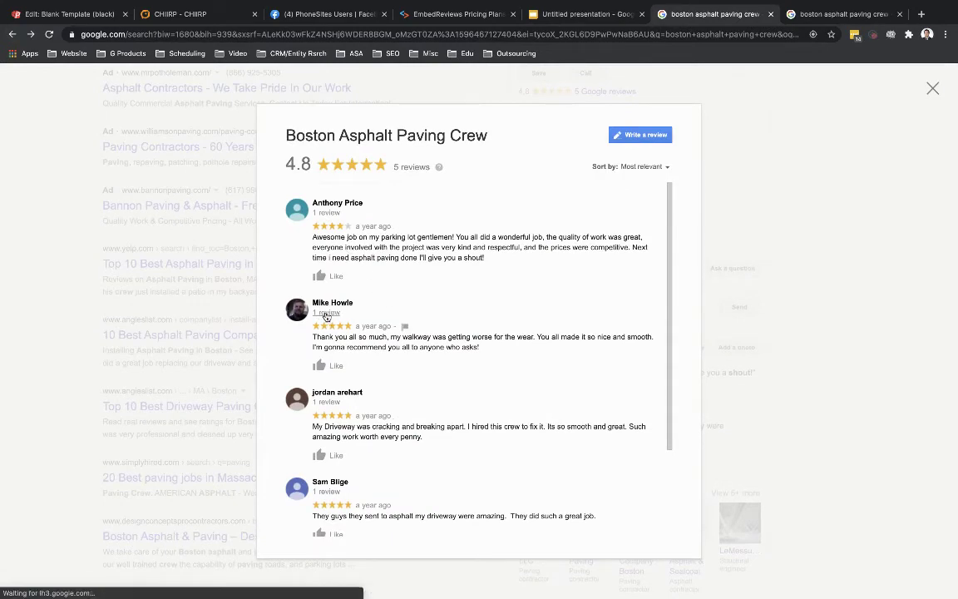
{"action": "left_click", "coordinate": [327, 314]}
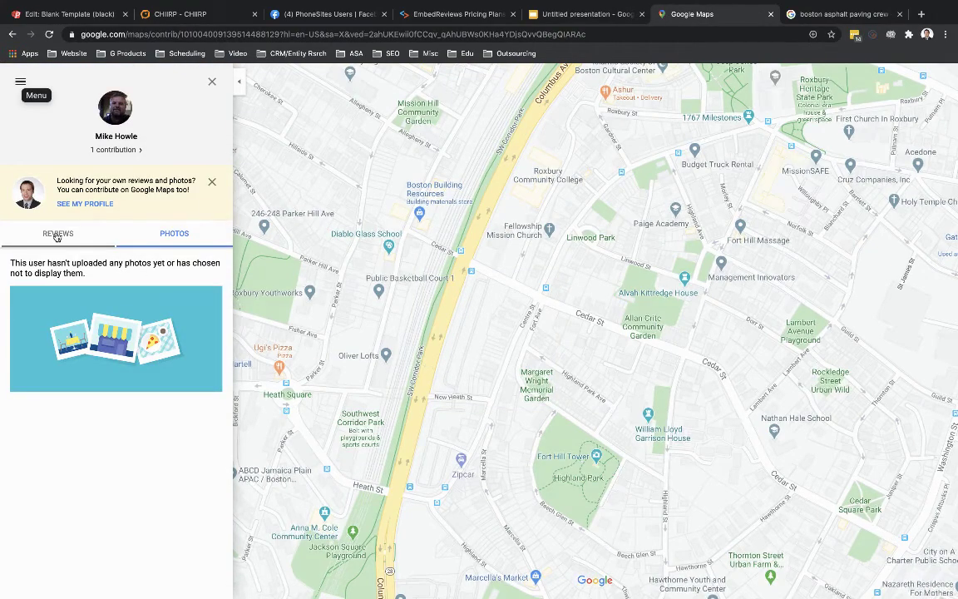
{"action": "left_click", "coordinate": [57, 234]}
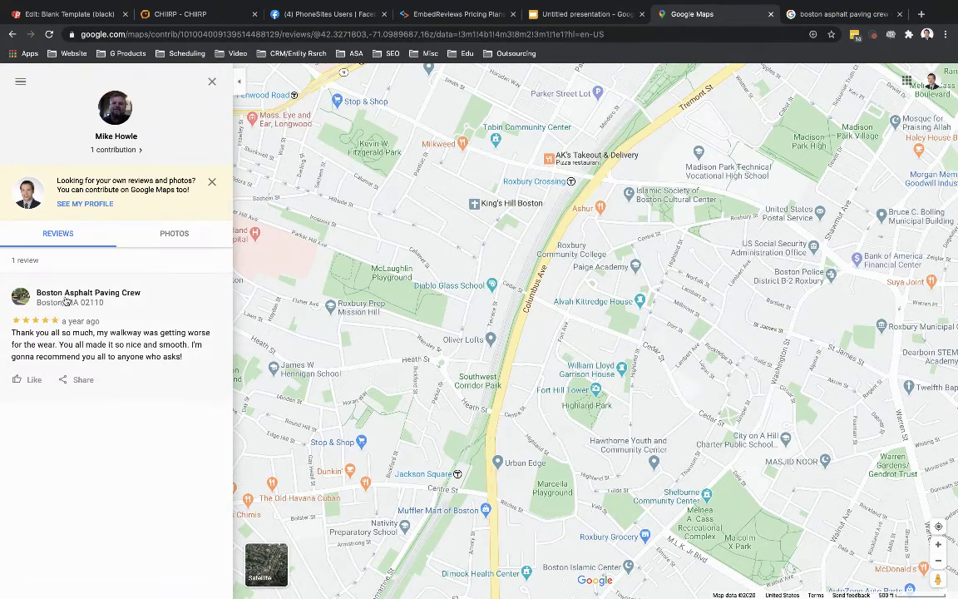
{"action": "left_click", "coordinate": [80, 381]}
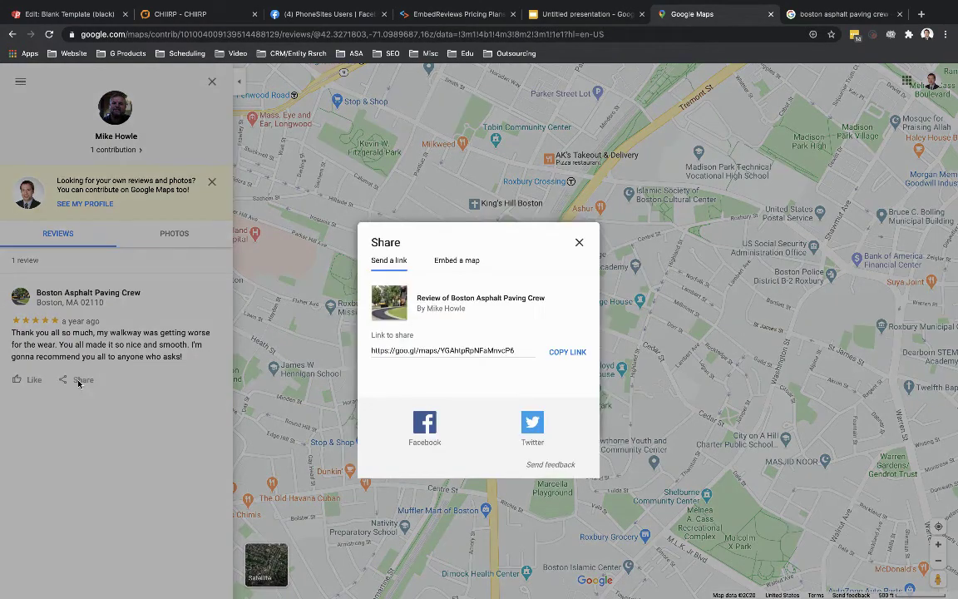
{"action": "left_click", "coordinate": [567, 353]}
{"action": "left_click", "coordinate": [576, 15]}
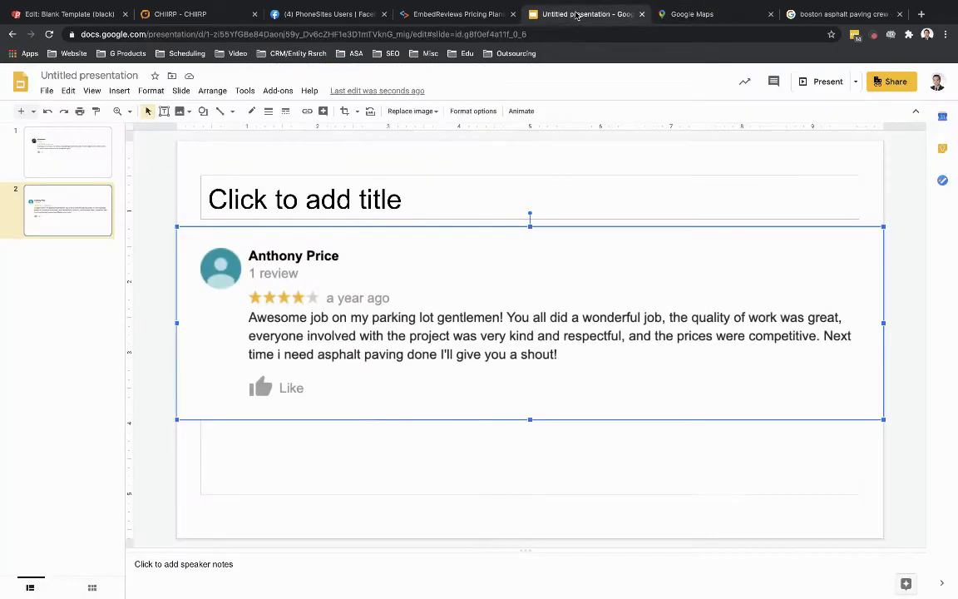
Step: Replace the link on slide 1's review image with the copied goo.gl/maps share link of the walkway review
{"action": "left_click", "coordinate": [56, 167]}
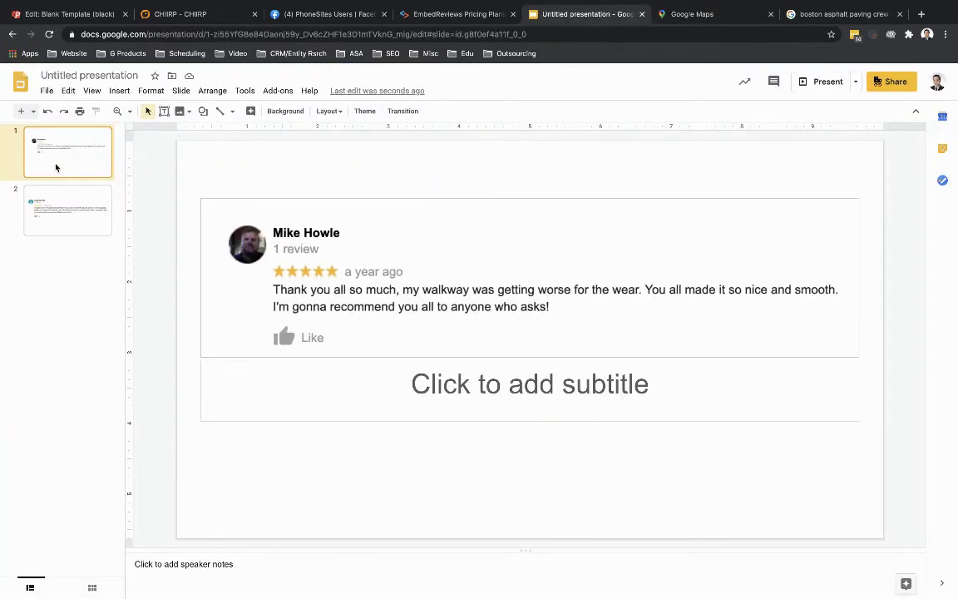
{"action": "left_click", "coordinate": [299, 238]}
{"action": "left_click", "coordinate": [360, 370]}
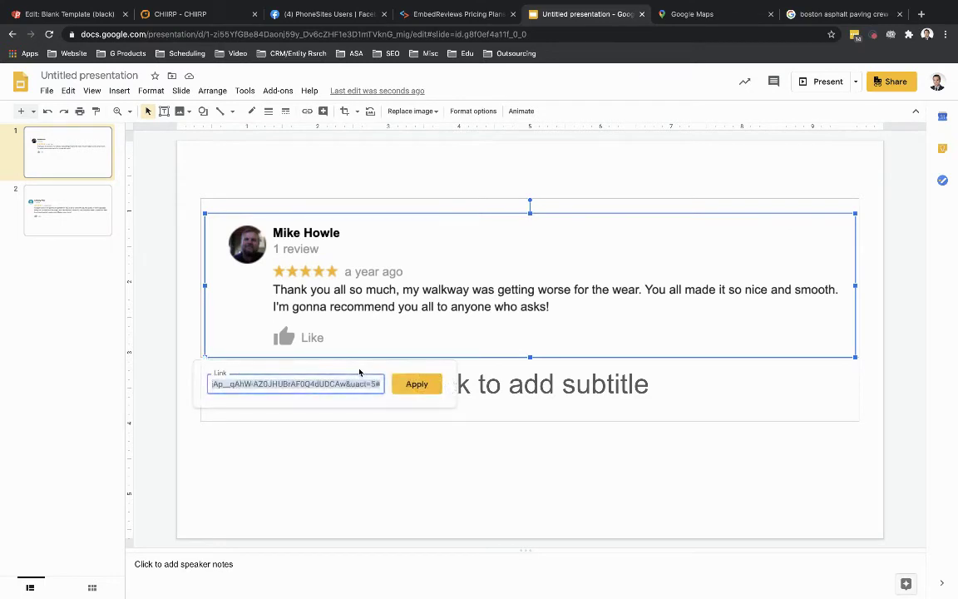
{"action": "key", "text": "ctrl+v"}
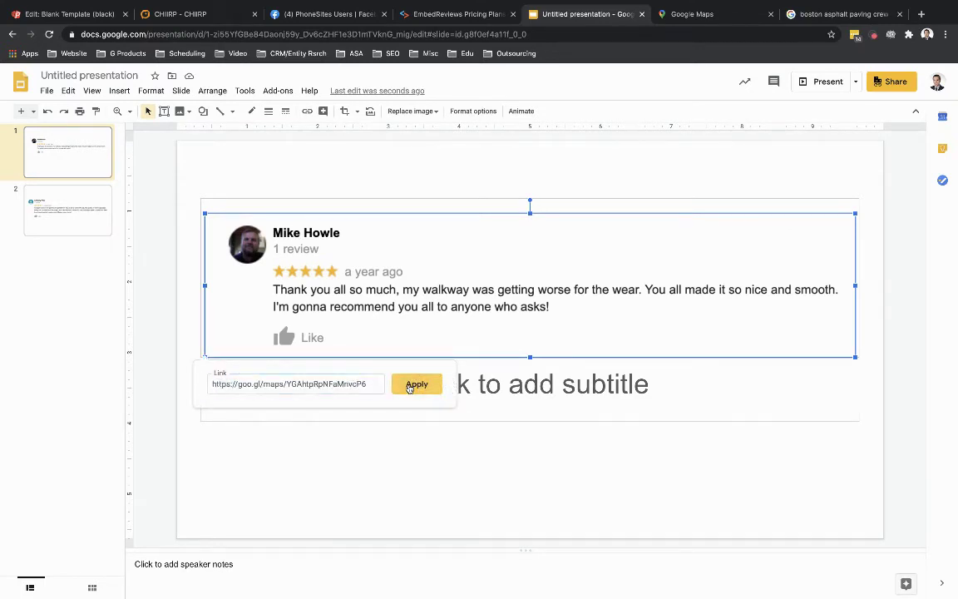
{"action": "left_click", "coordinate": [414, 385]}
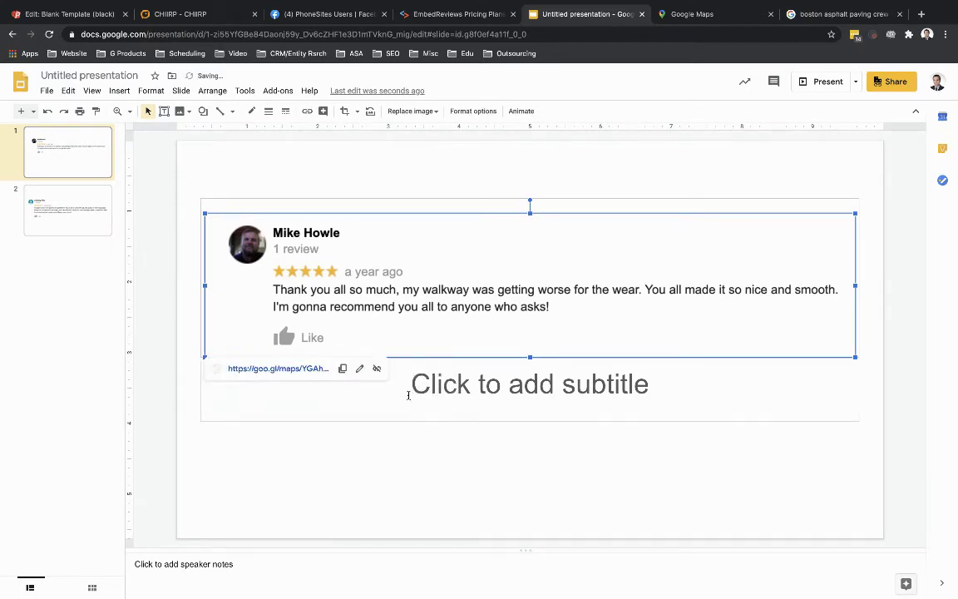
Step: Test the slide 1 review image's link in slideshow mode and return to the presentation's editing view
{"action": "left_click", "coordinate": [824, 81]}
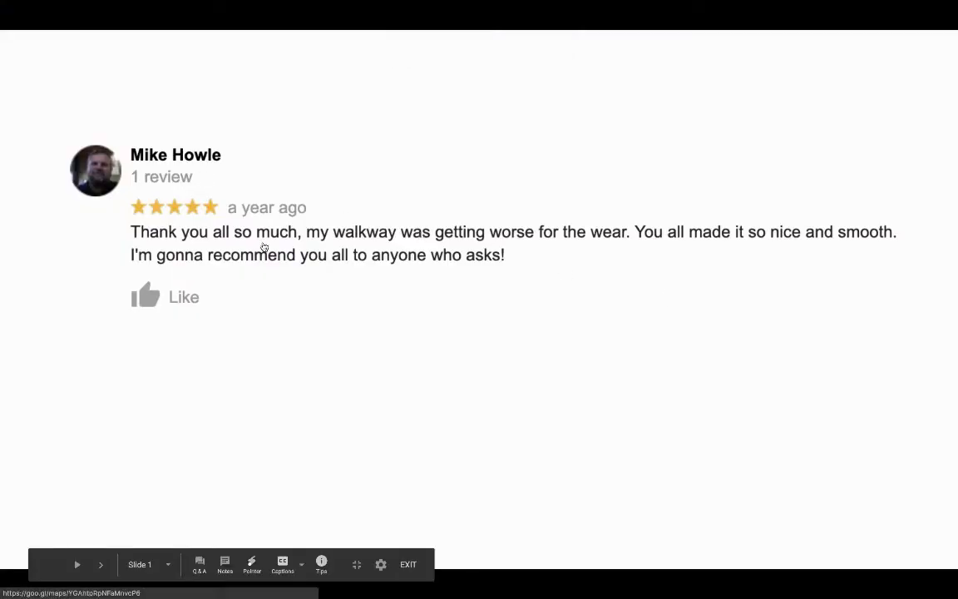
{"action": "left_click", "coordinate": [263, 249]}
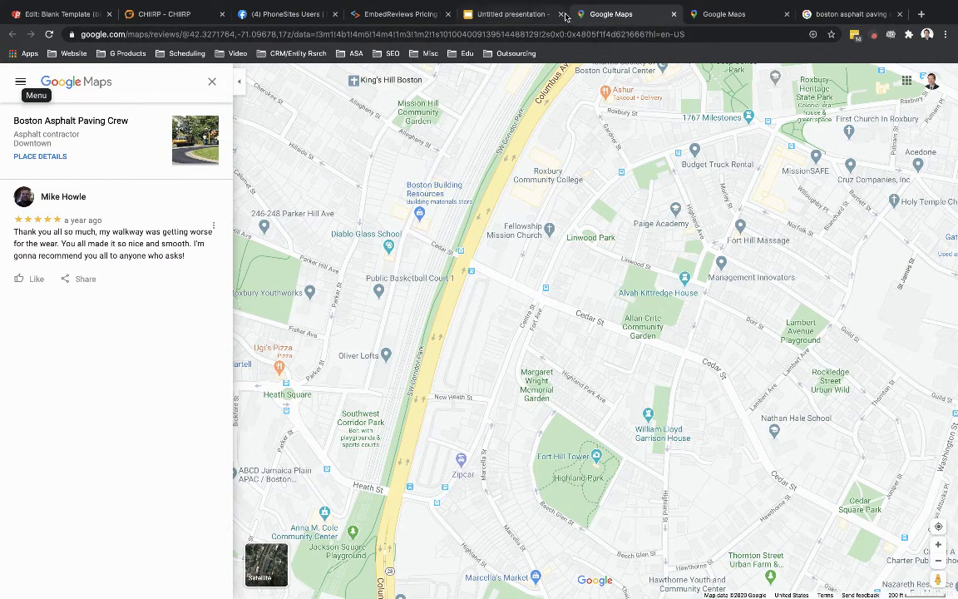
{"action": "left_click", "coordinate": [525, 14]}
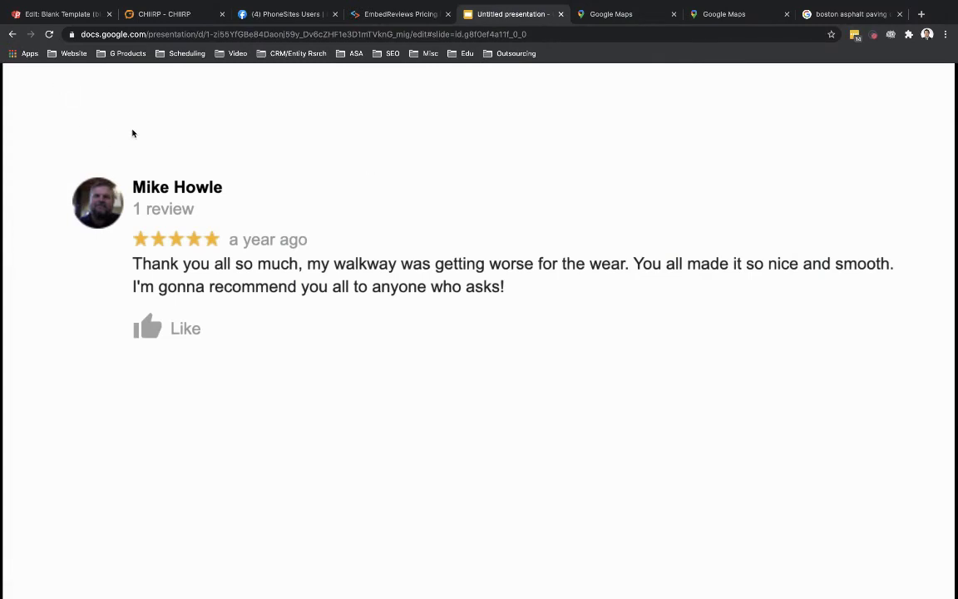
{"action": "key", "text": "Escape"}
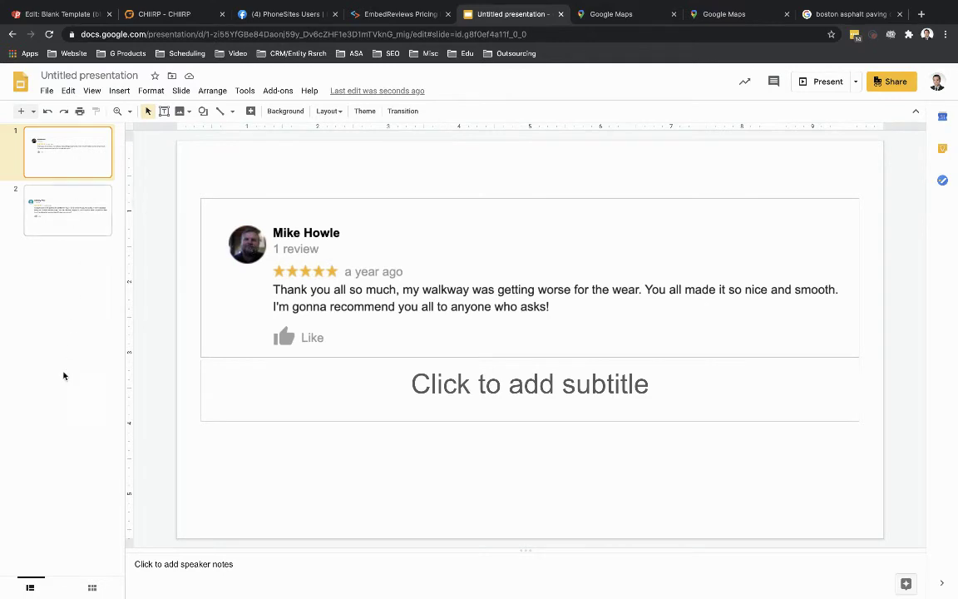
Step: Rename the presentation as "Boston Paving Reviews Embed"
{"action": "left_click", "coordinate": [67, 75]}
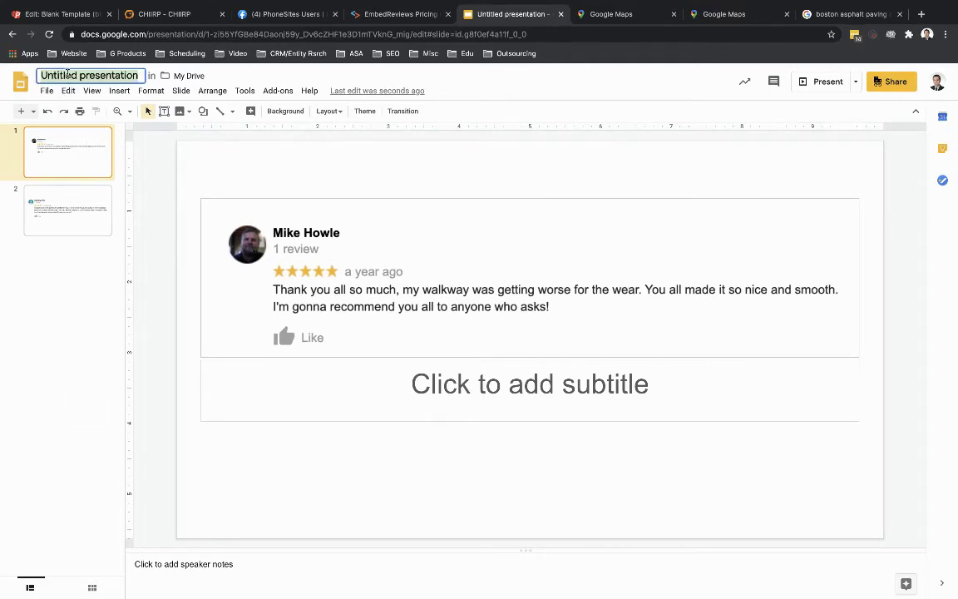
{"action": "type", "text": "Boston Paving"}
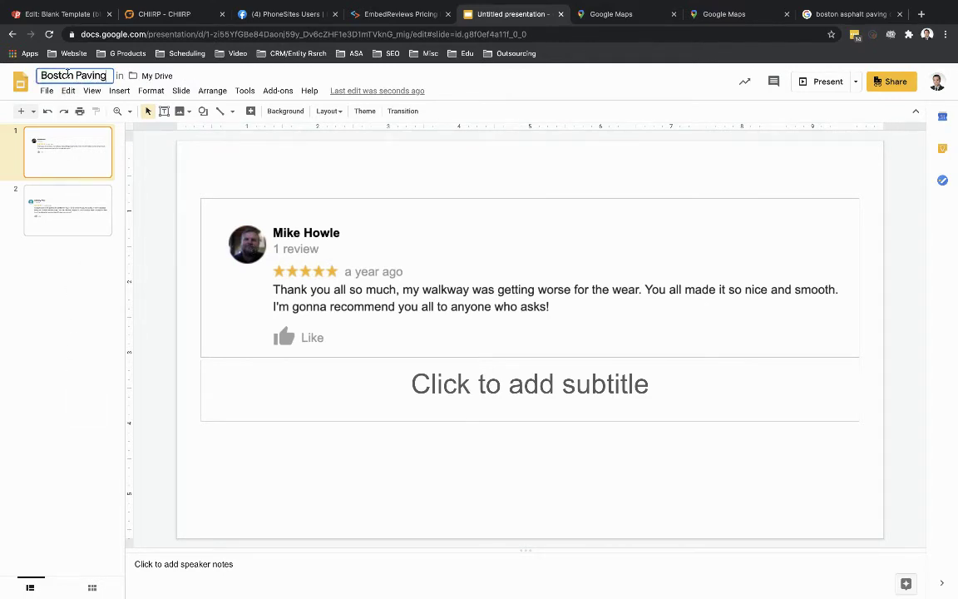
{"action": "type", "text": " Reviews"}
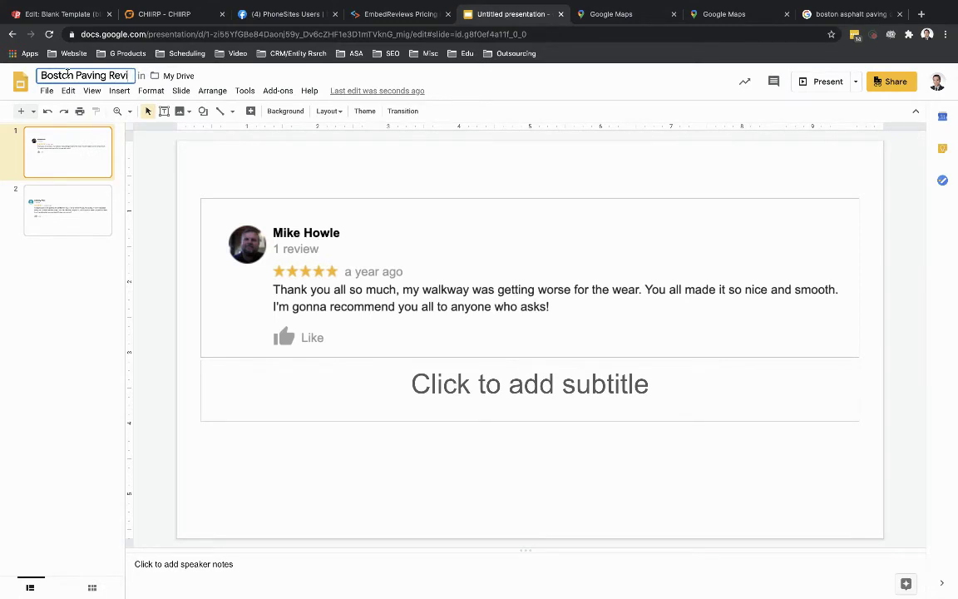
{"action": "key", "text": "BackSpace"}
{"action": "key", "text": "BackSpace"}
{"action": "type", "text": "ws Embed"}
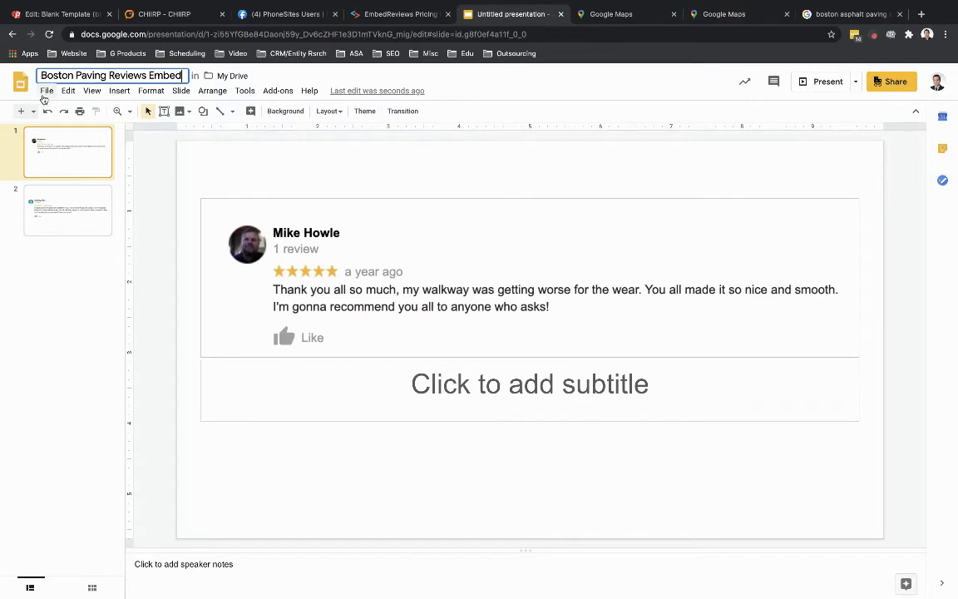
{"action": "left_click", "coordinate": [297, 75]}
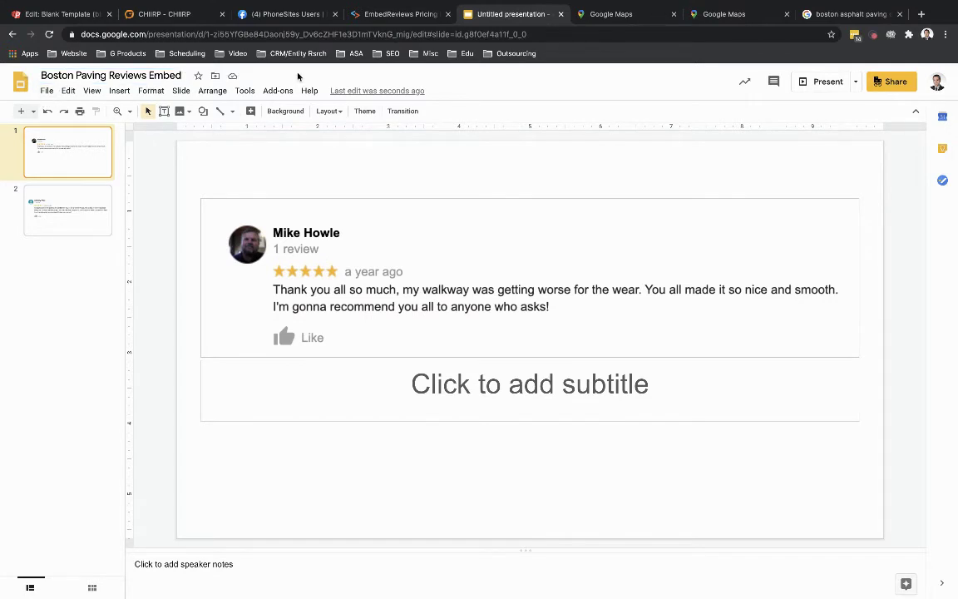
Step: Publish the presentation to the web with 3-second auto-advance, starting when the player loads and restarting after the last slide
{"action": "left_click", "coordinate": [47, 92]}
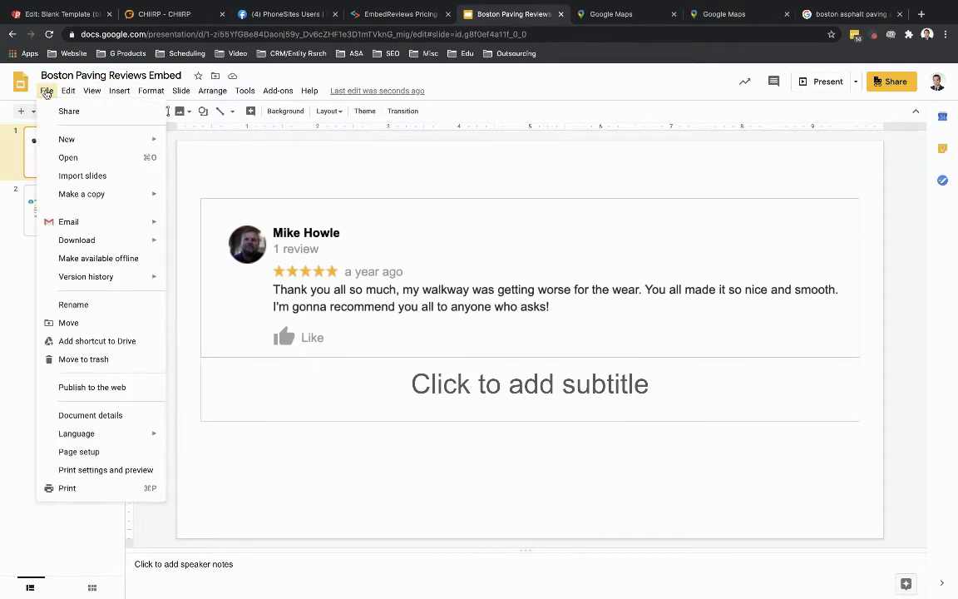
{"action": "left_click", "coordinate": [81, 390]}
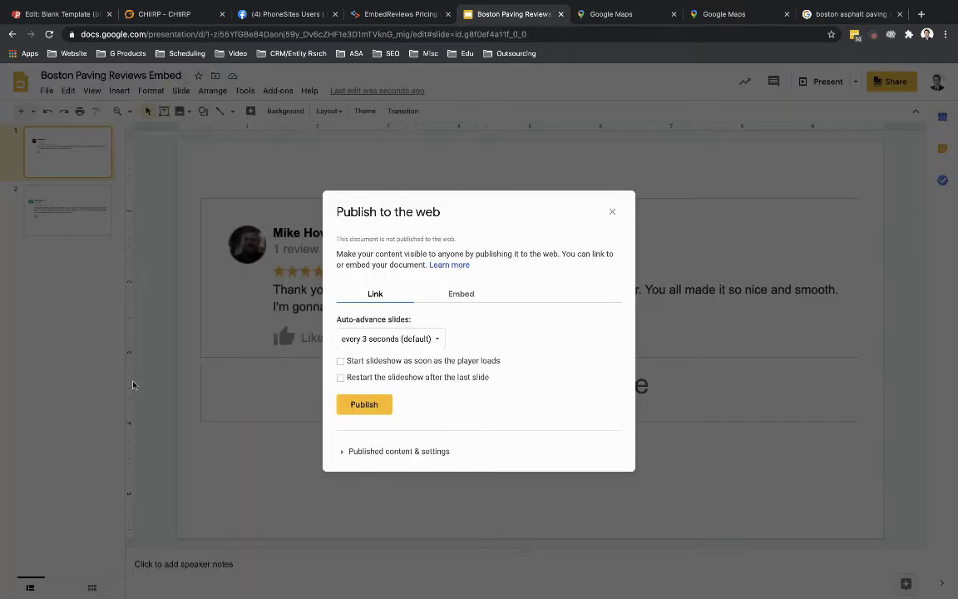
{"action": "left_click", "coordinate": [377, 339]}
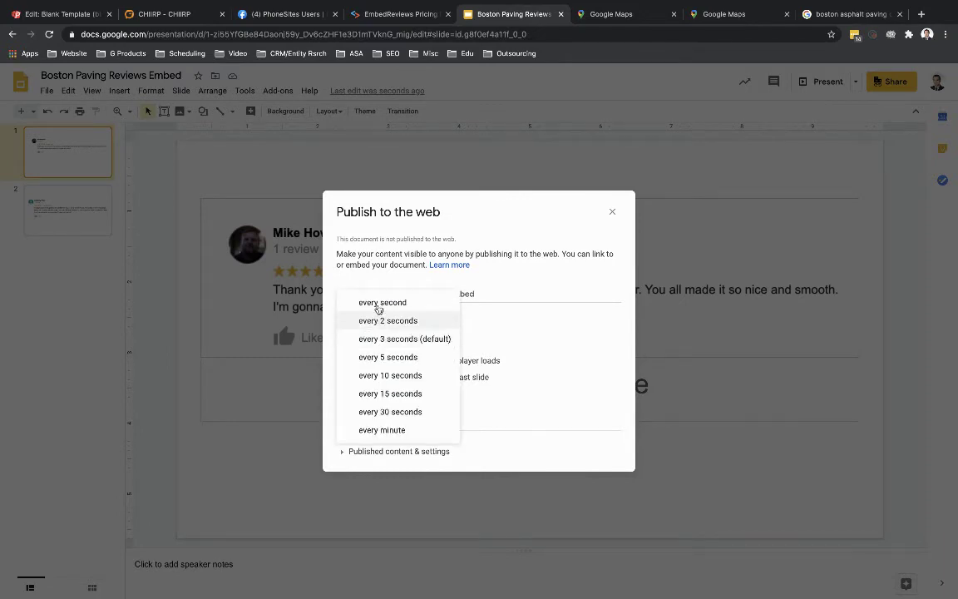
{"action": "left_click", "coordinate": [489, 453]}
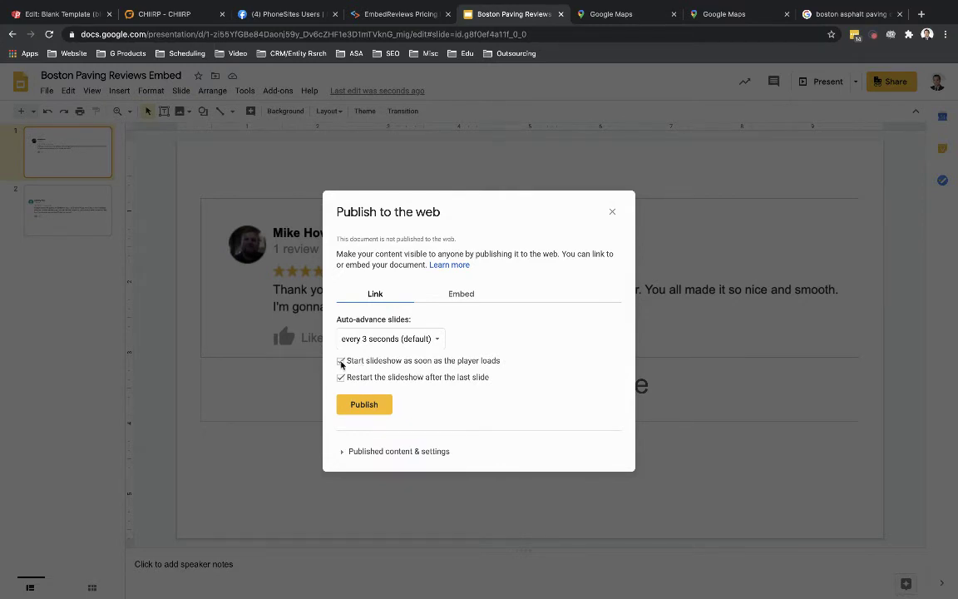
{"action": "left_click", "coordinate": [352, 406]}
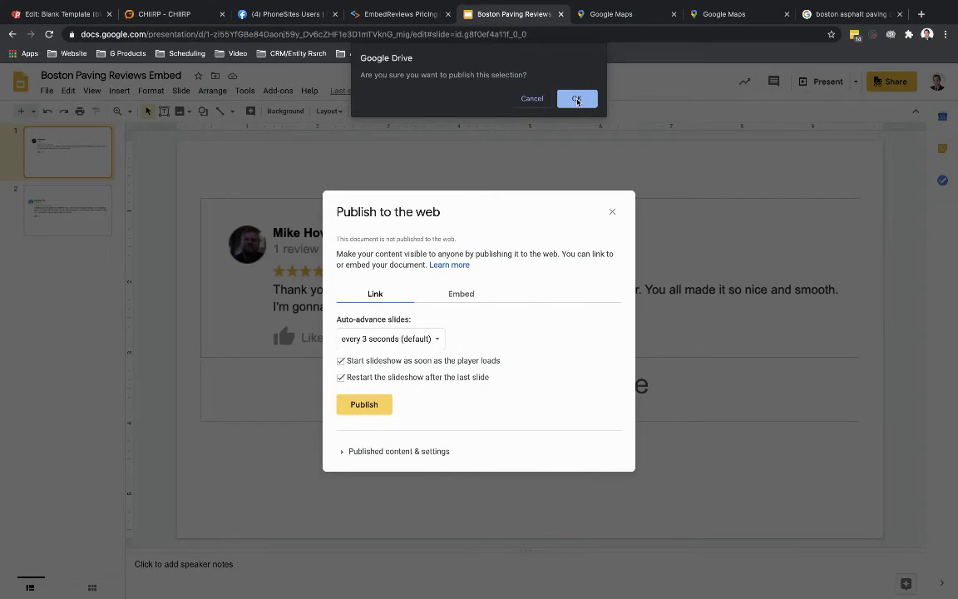
{"action": "left_click", "coordinate": [577, 99]}
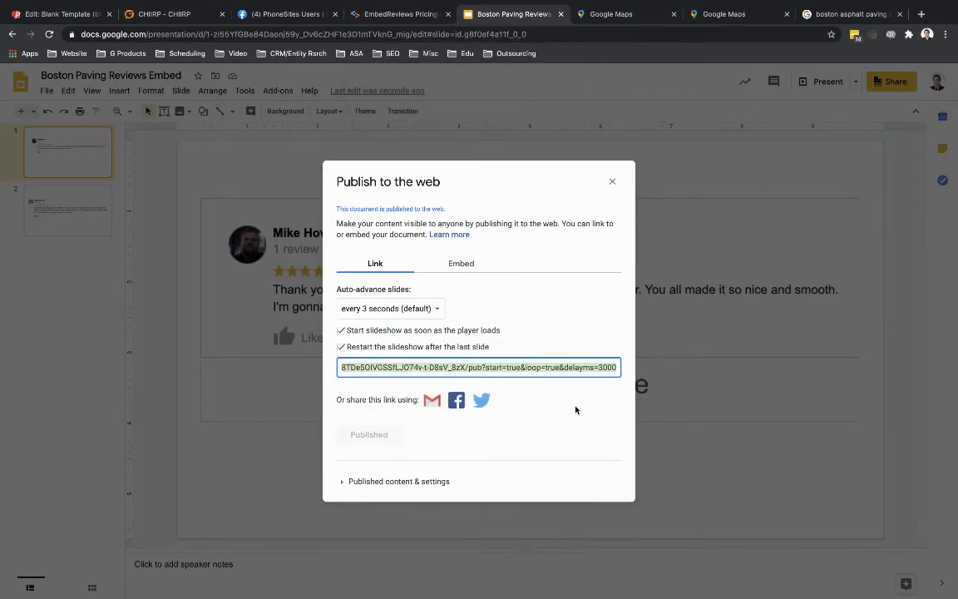
Step: Set the embed version to start when the player loads, restart after the last slide and auto-advance every 2 seconds
{"action": "left_click", "coordinate": [462, 266]}
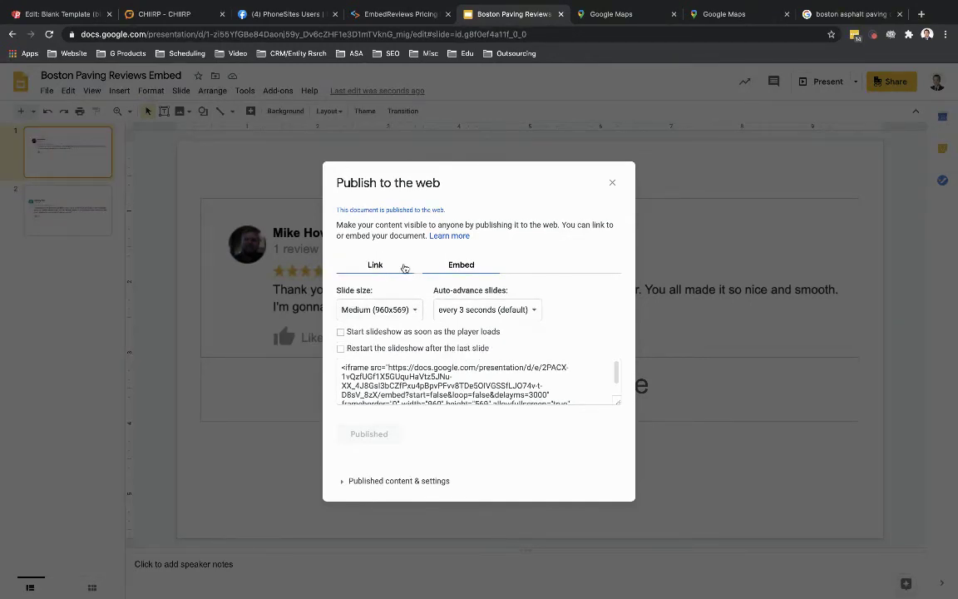
{"action": "left_click", "coordinate": [376, 267]}
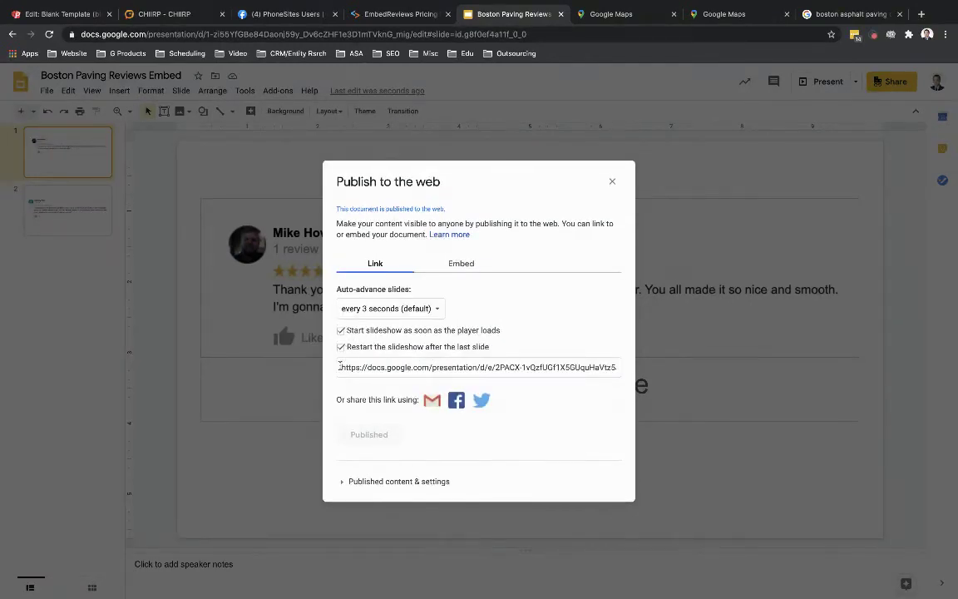
{"action": "left_click", "coordinate": [447, 268]}
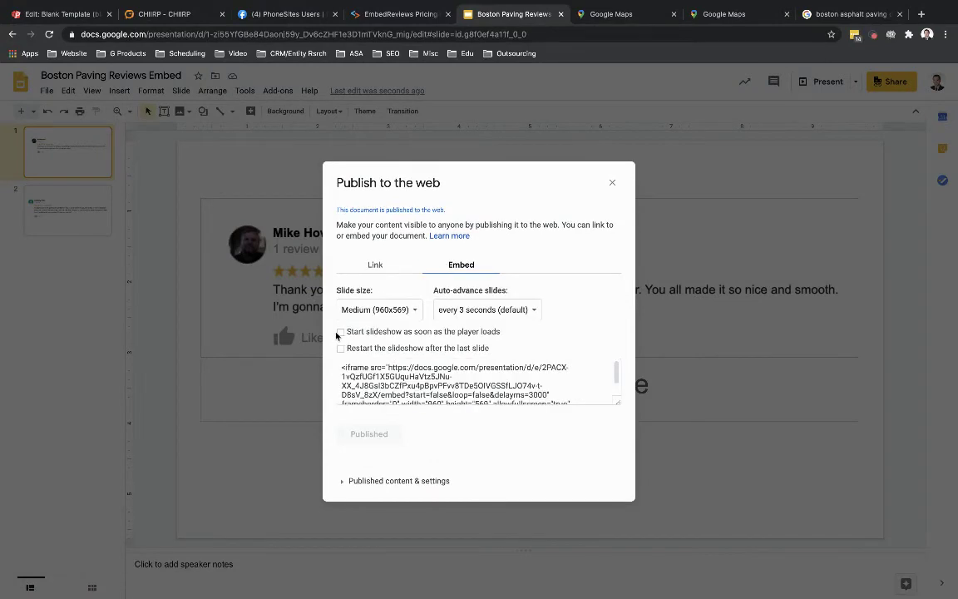
{"action": "left_click", "coordinate": [338, 333]}
{"action": "left_click", "coordinate": [342, 349]}
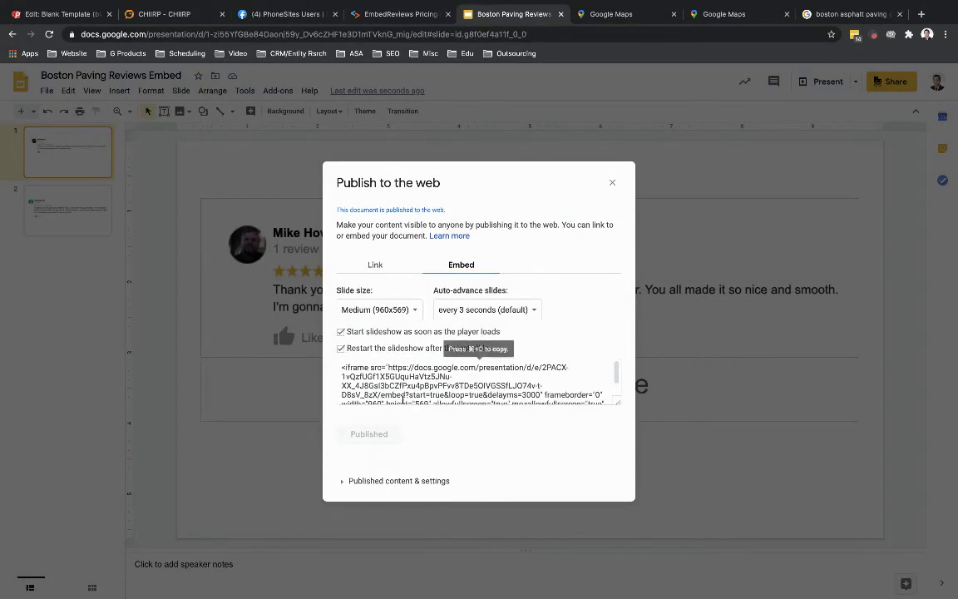
{"action": "left_click", "coordinate": [497, 310]}
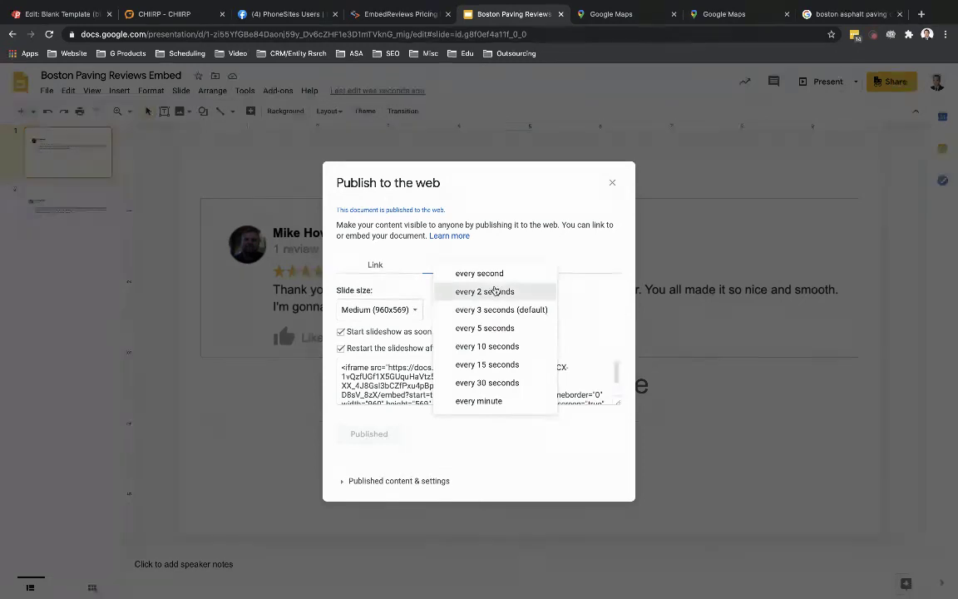
{"action": "left_click", "coordinate": [491, 291]}
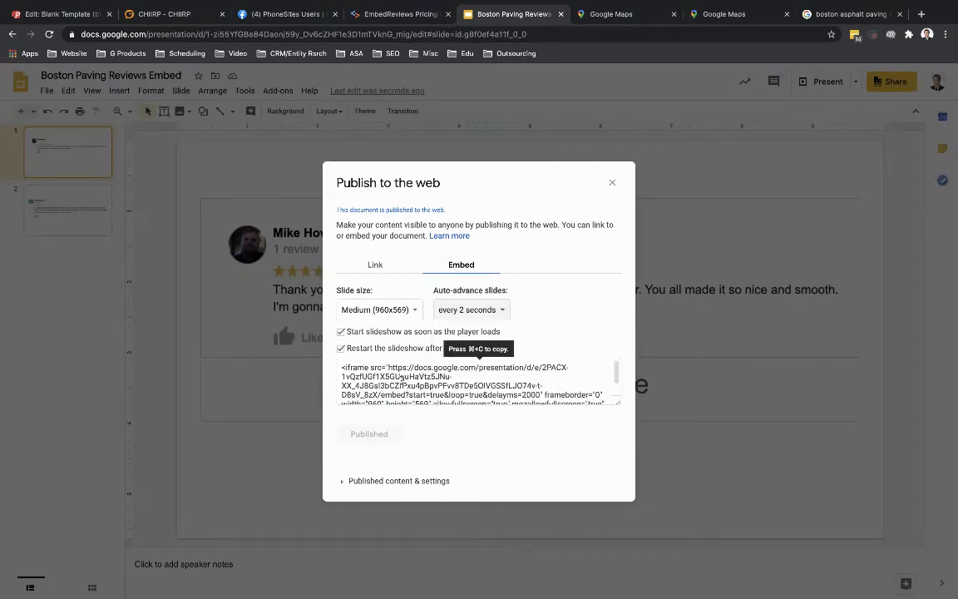
Step: Copy the complete iframe embed code and close the publishing dialog
{"action": "left_click", "coordinate": [401, 378]}
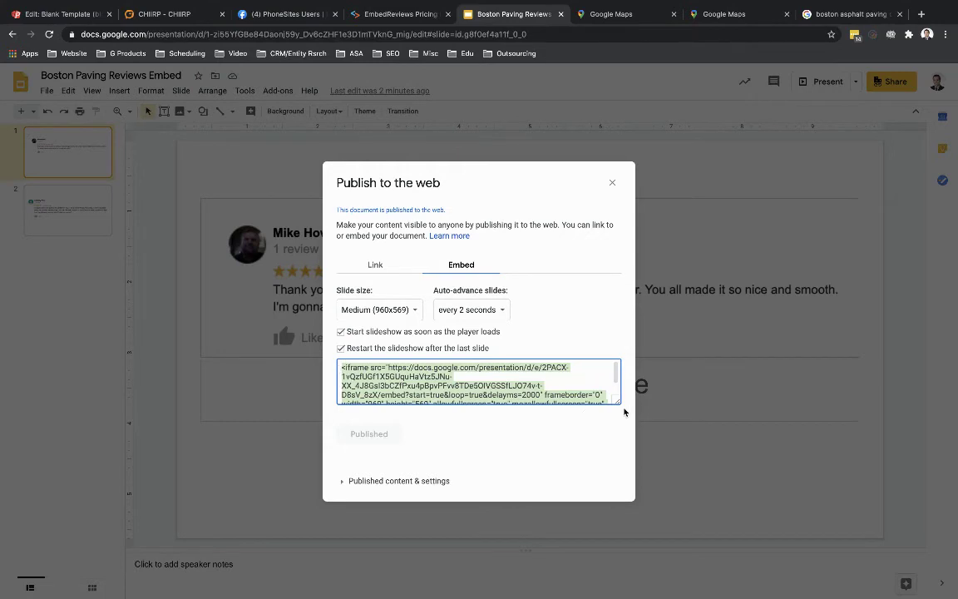
{"action": "left_click_drag", "start_coordinate": [620, 403], "coordinate": [640, 470]}
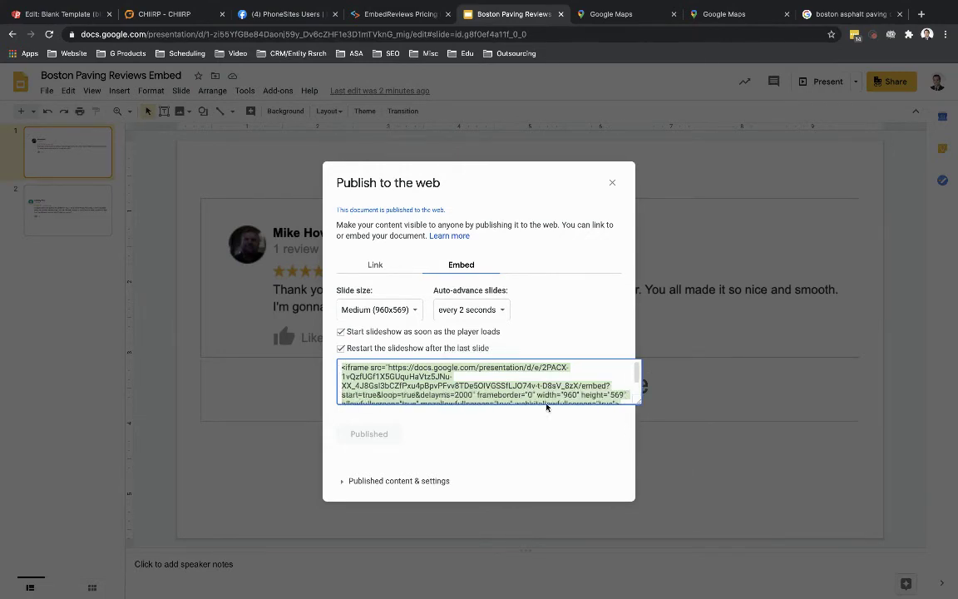
{"action": "left_click", "coordinate": [416, 381]}
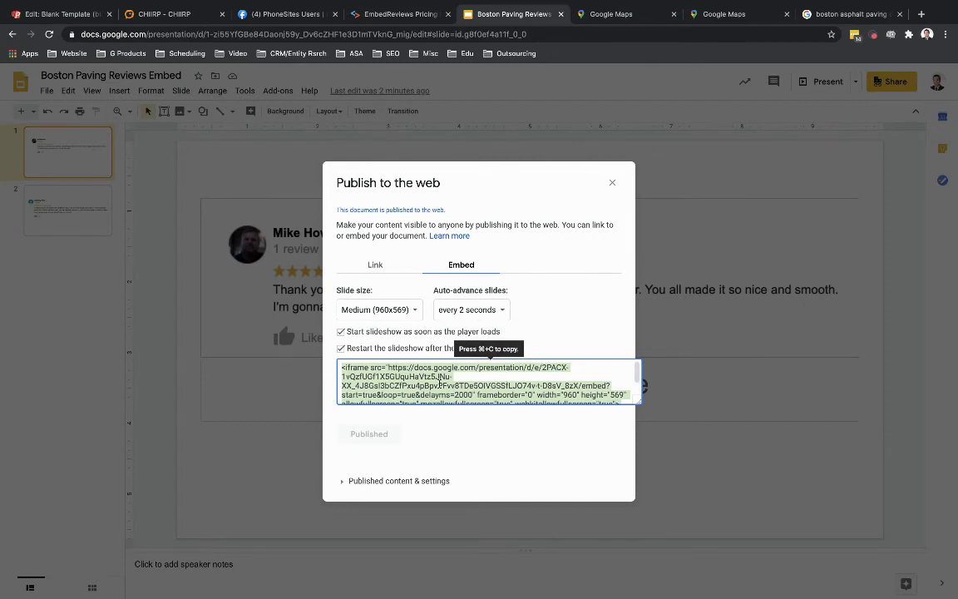
{"action": "key", "text": "super+c"}
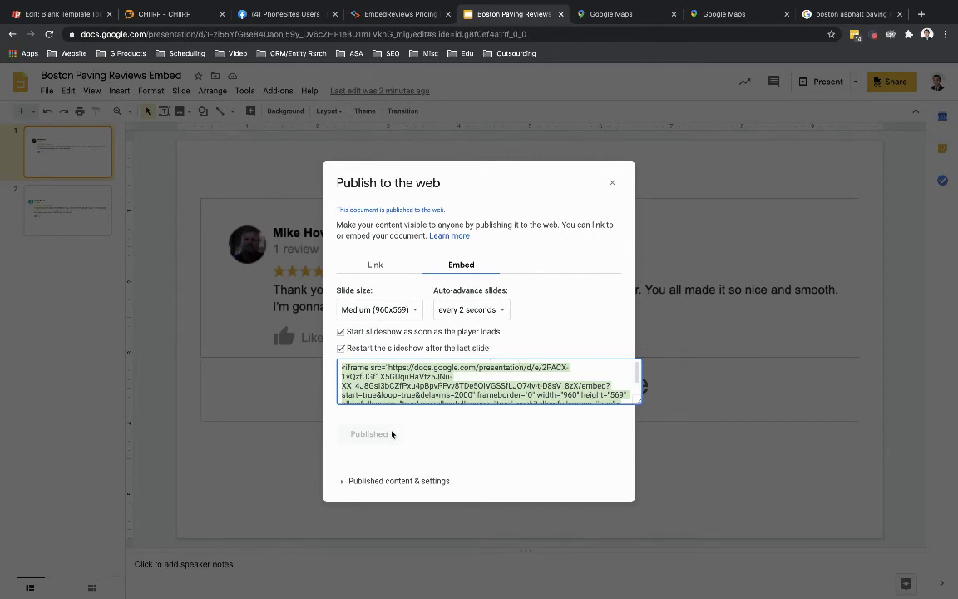
{"action": "left_click", "coordinate": [411, 385]}
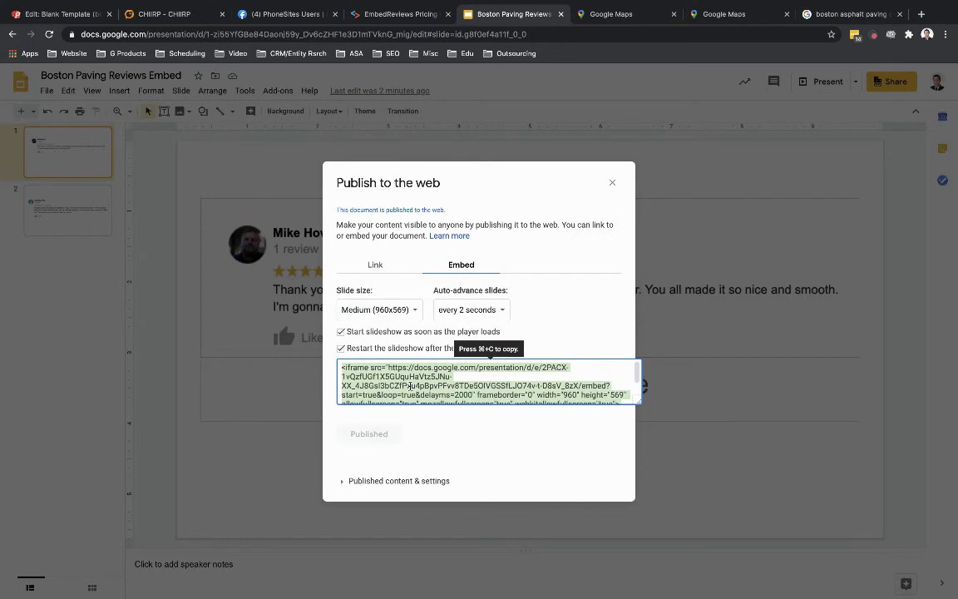
{"action": "left_click", "coordinate": [612, 182]}
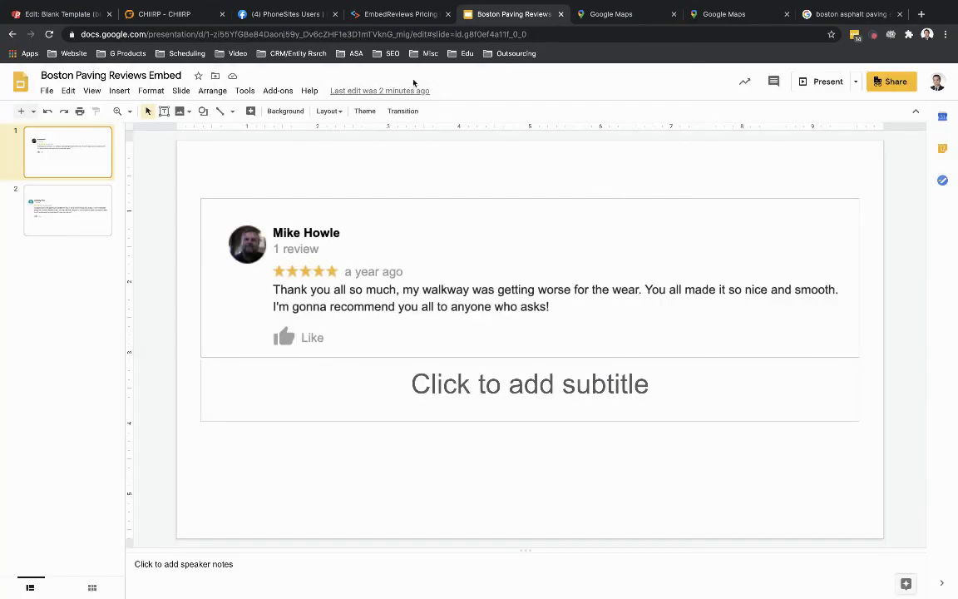
Step: Switch to the PhoneSites page editor, add a text block at the page's end containing the copied iframe embed code, and save the page
{"action": "left_click", "coordinate": [80, 13]}
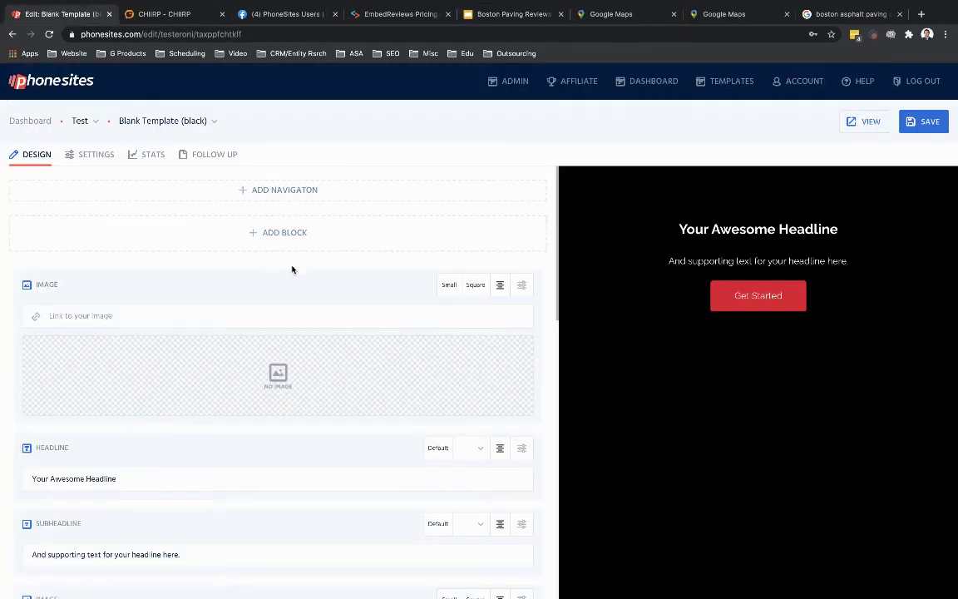
{"action": "scroll", "coordinate": [292, 268], "scroll_direction": "down", "scroll_amount": 10}
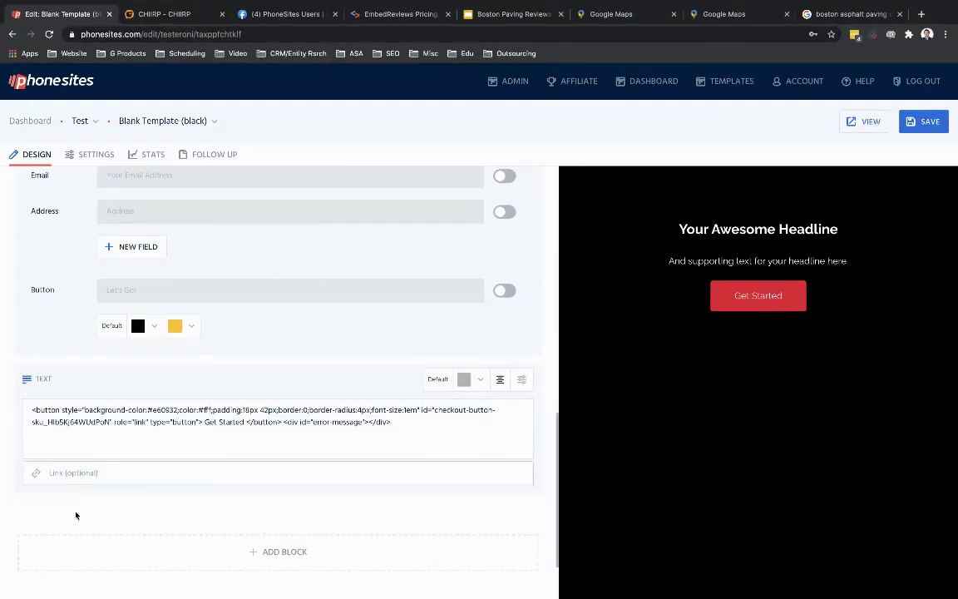
{"action": "scroll", "coordinate": [282, 552], "scroll_direction": "down", "scroll_amount": 2}
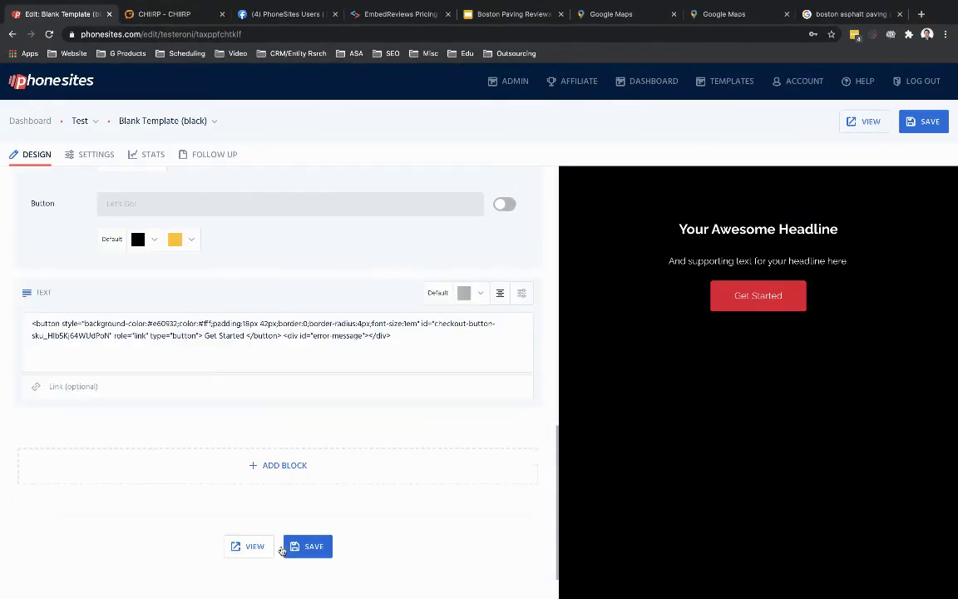
{"action": "left_click", "coordinate": [269, 466]}
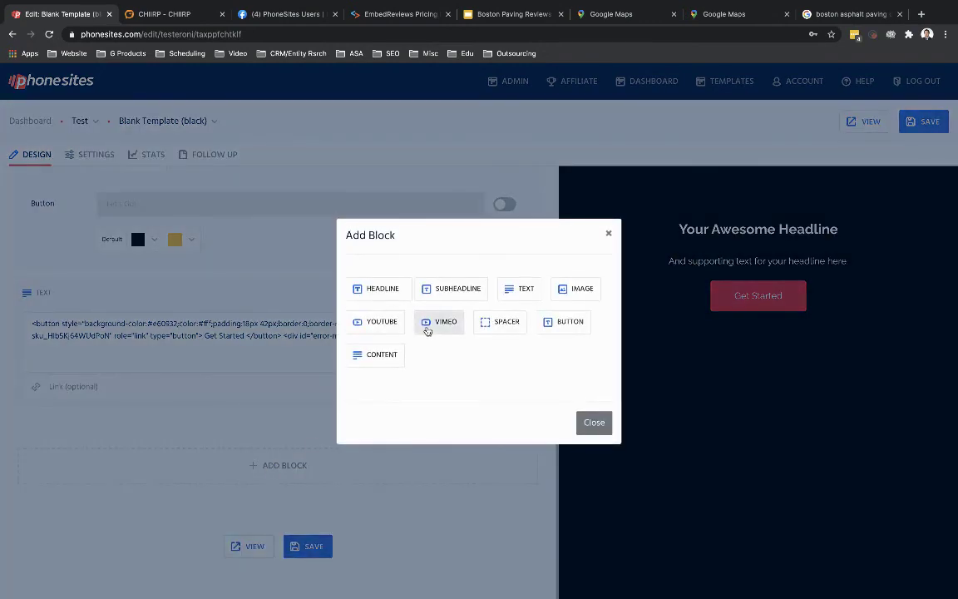
{"action": "left_click", "coordinate": [519, 288]}
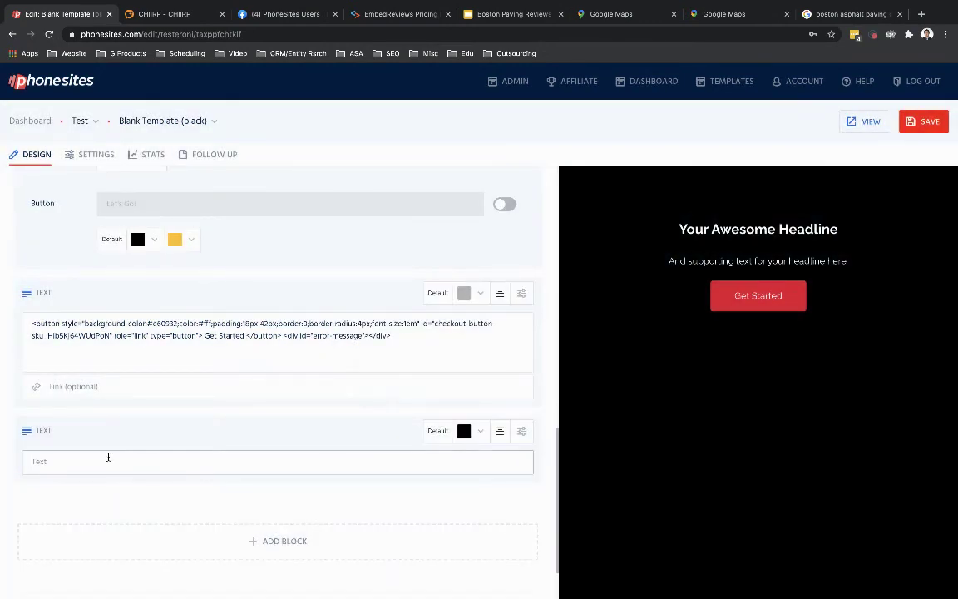
{"action": "key", "text": "ctrl+v"}
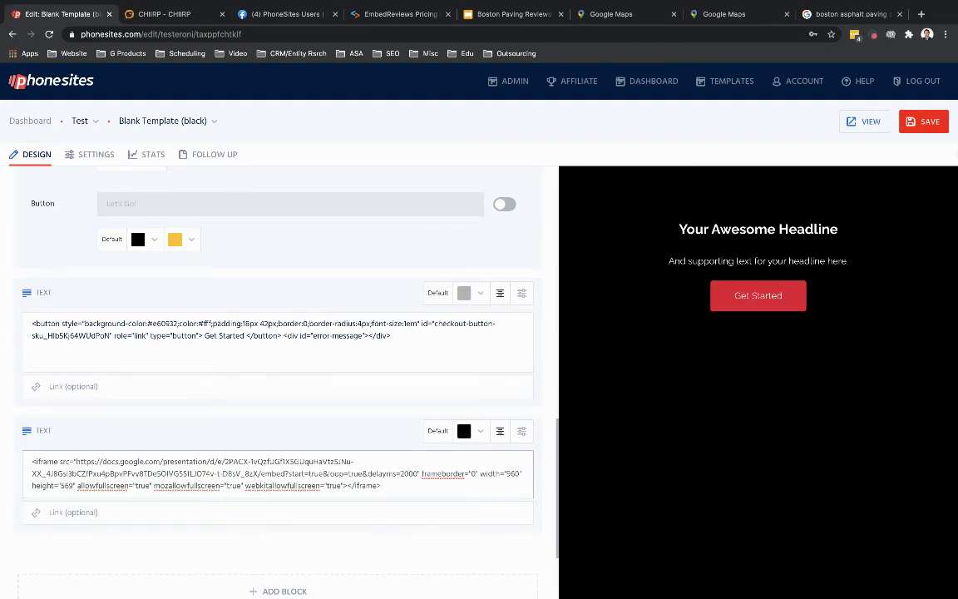
{"action": "left_click", "coordinate": [922, 123]}
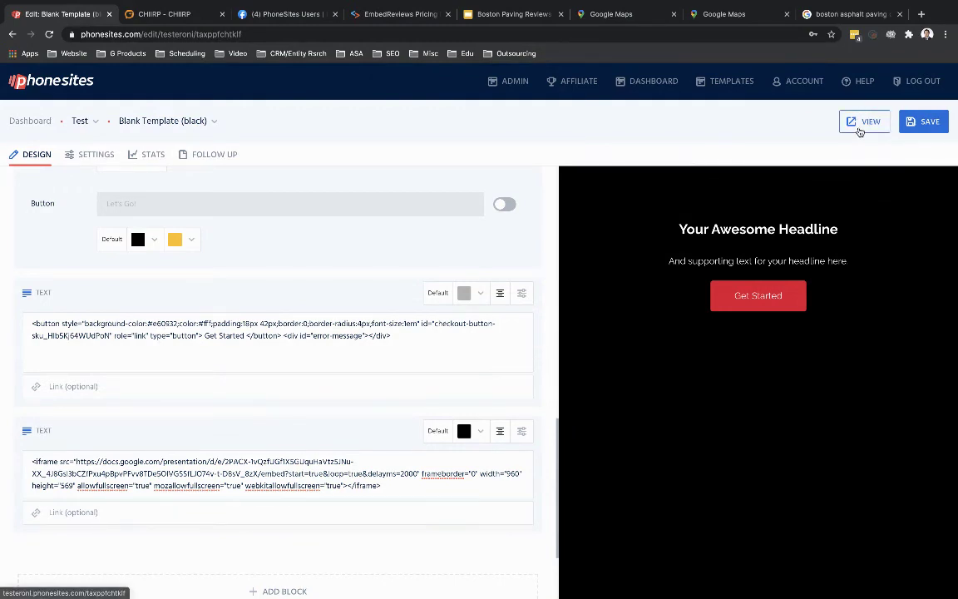
Step: Open the live PhoneSites page and examine how the embedded review slideshow displays beneath the Get Started button
{"action": "left_click", "coordinate": [858, 126]}
{"action": "left_click", "coordinate": [131, 14]}
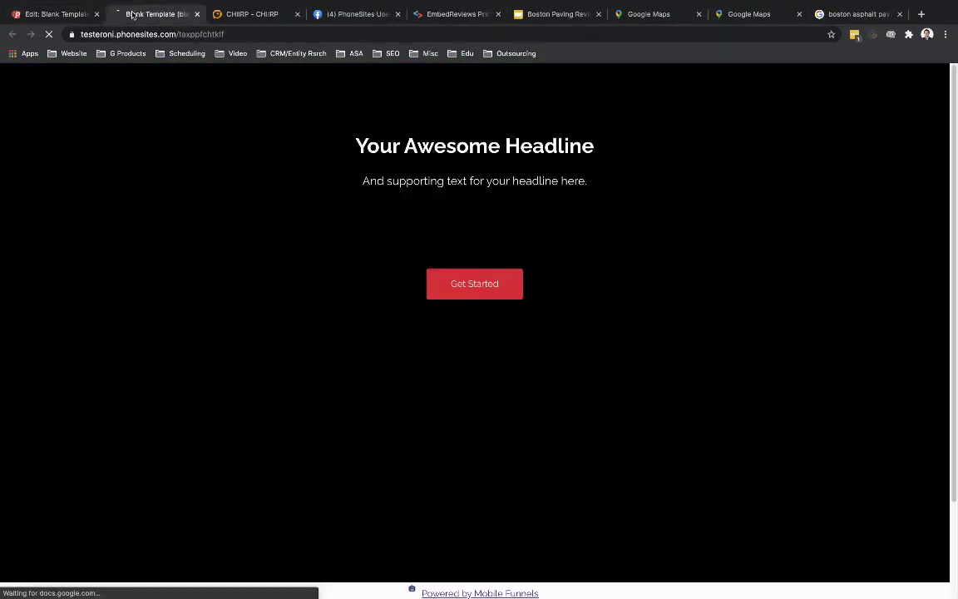
{"action": "scroll", "coordinate": [650, 336], "scroll_direction": "down", "scroll_amount": 1}
{"action": "scroll", "coordinate": [651, 334], "scroll_direction": "down", "scroll_amount": 1}
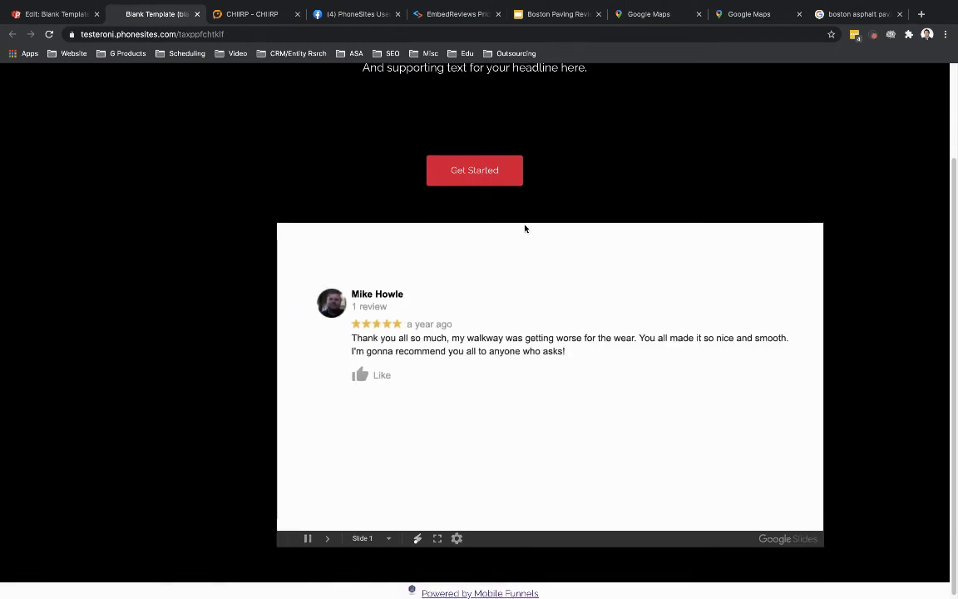
{"action": "scroll", "coordinate": [283, 208], "scroll_direction": "up", "scroll_amount": 3}
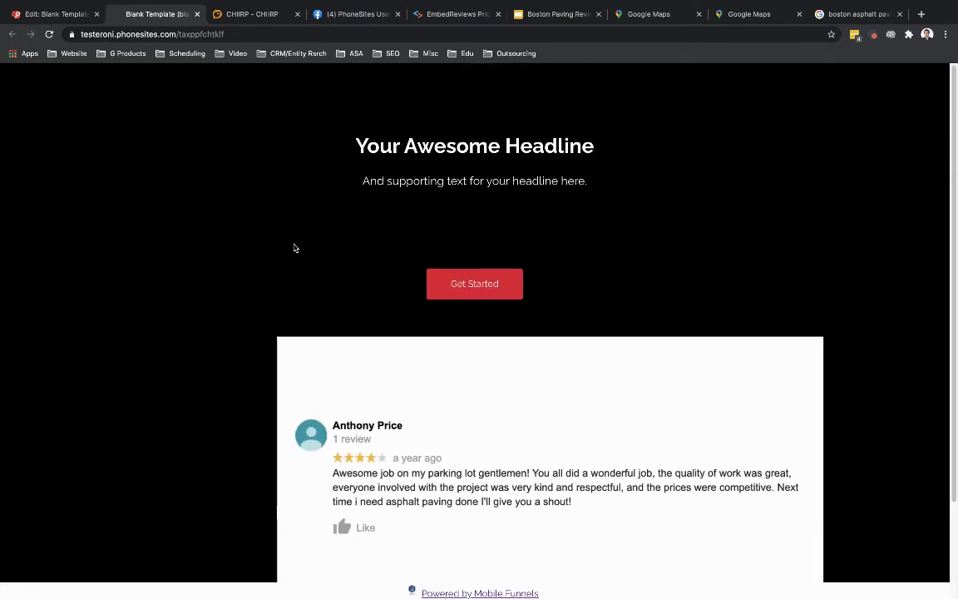
{"action": "scroll", "coordinate": [266, 311], "scroll_direction": "down", "scroll_amount": 3}
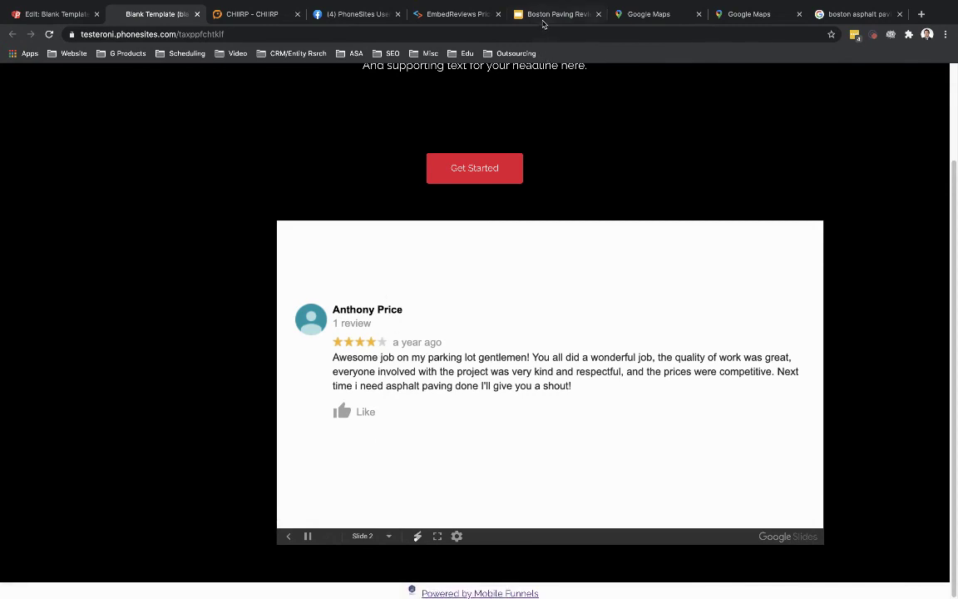
Step: Return to the Google Slides presentation and move the review screenshot on the first slide down towards the slide's vertical centre
{"action": "left_click", "coordinate": [543, 24]}
{"action": "left_click_drag", "start_coordinate": [451, 222], "coordinate": [447, 246]}
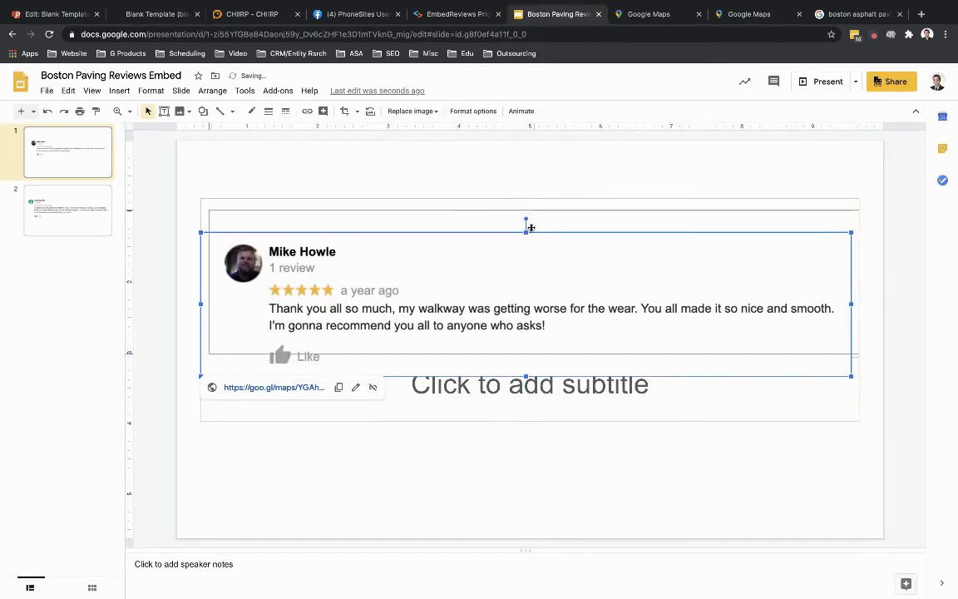
{"action": "left_click_drag", "start_coordinate": [531, 227], "coordinate": [524, 288]}
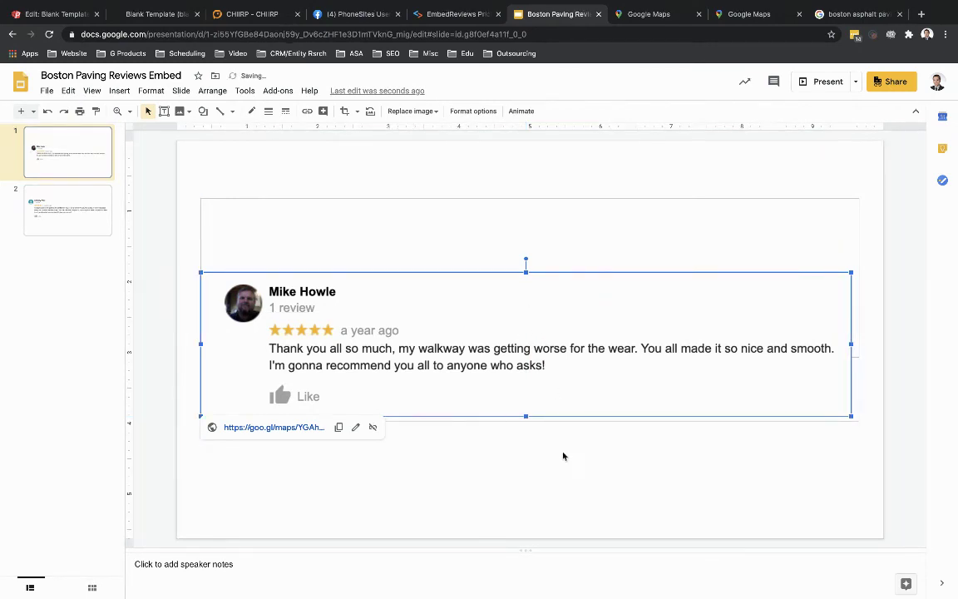
{"action": "left_click", "coordinate": [228, 495]}
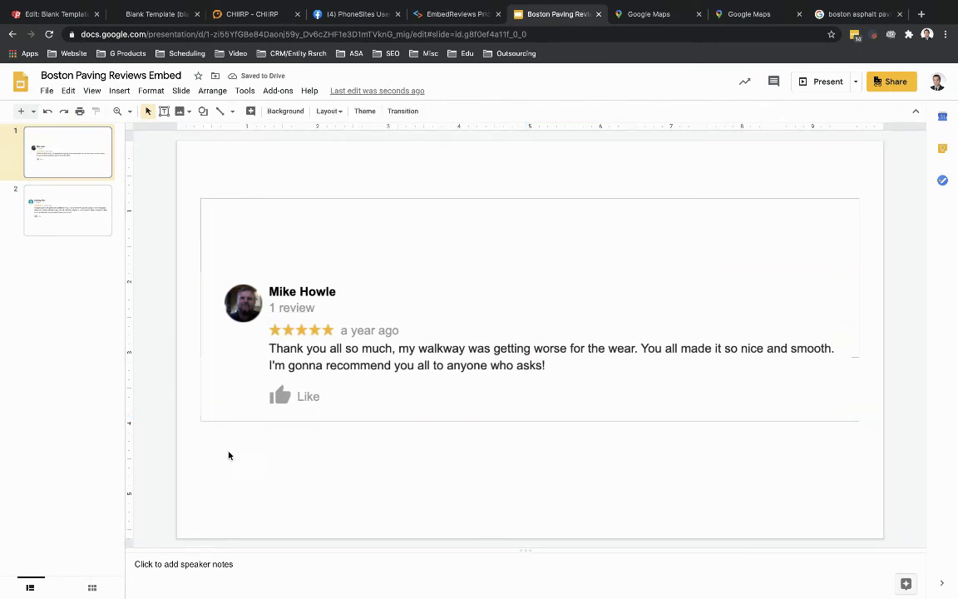
Step: Change the first slide's background to solid black
{"action": "right_click", "coordinate": [202, 157]}
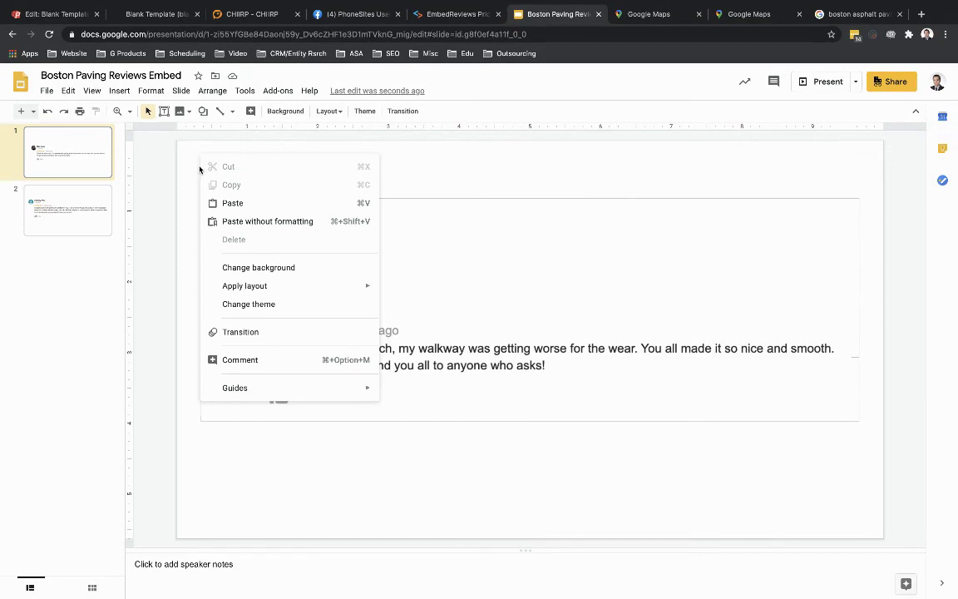
{"action": "left_click", "coordinate": [253, 269]}
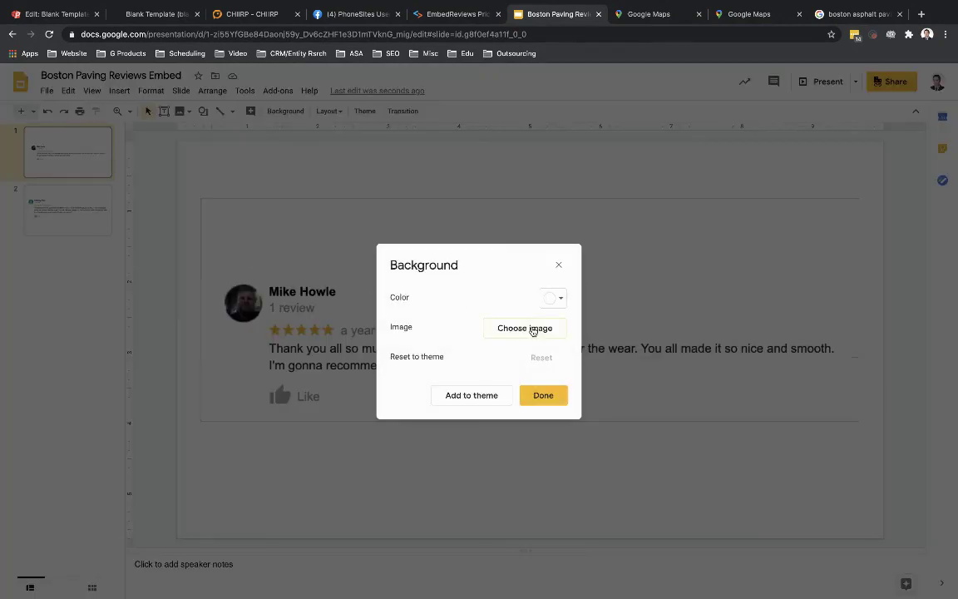
{"action": "left_click", "coordinate": [558, 299]}
{"action": "left_click", "coordinate": [552, 361]}
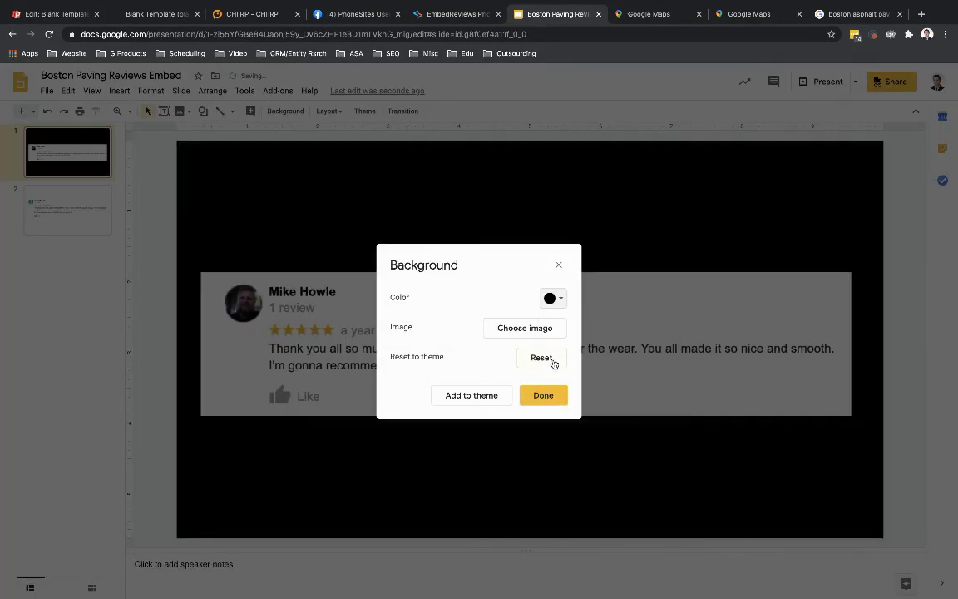
{"action": "left_click", "coordinate": [537, 396]}
Step: Give the second slide a solid black background as well
{"action": "left_click", "coordinate": [75, 196]}
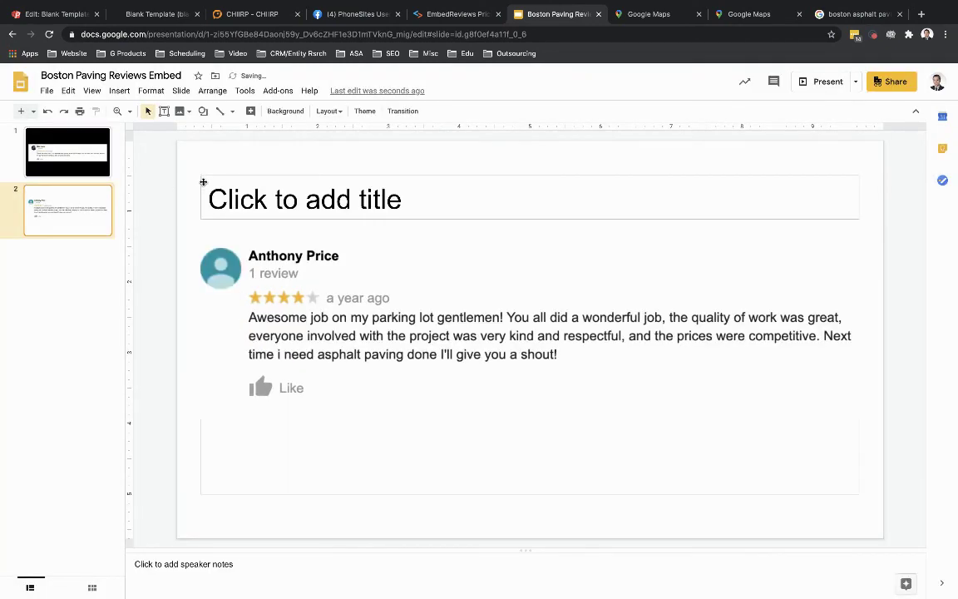
{"action": "right_click", "coordinate": [200, 164]}
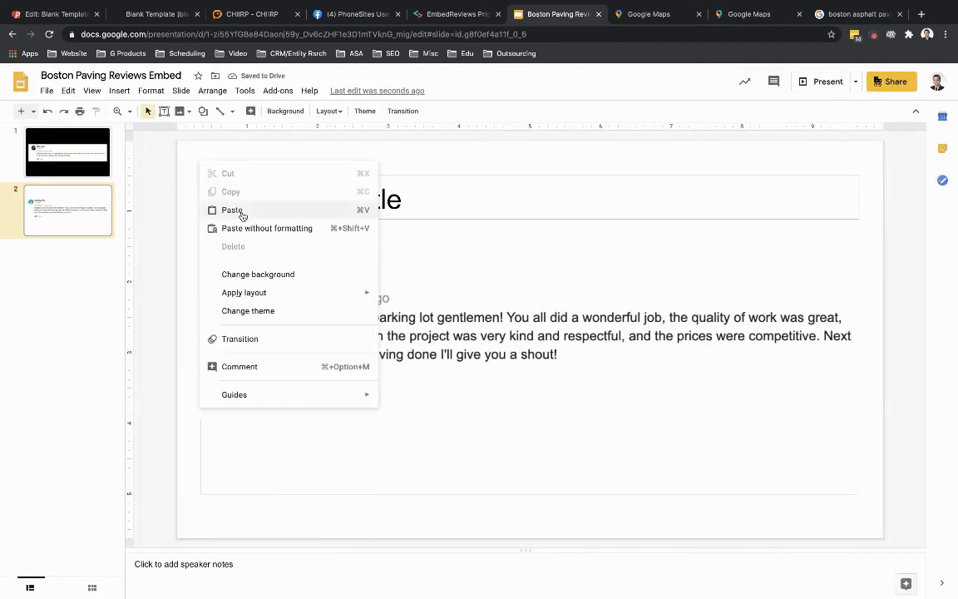
{"action": "left_click", "coordinate": [254, 275]}
{"action": "left_click", "coordinate": [553, 297]}
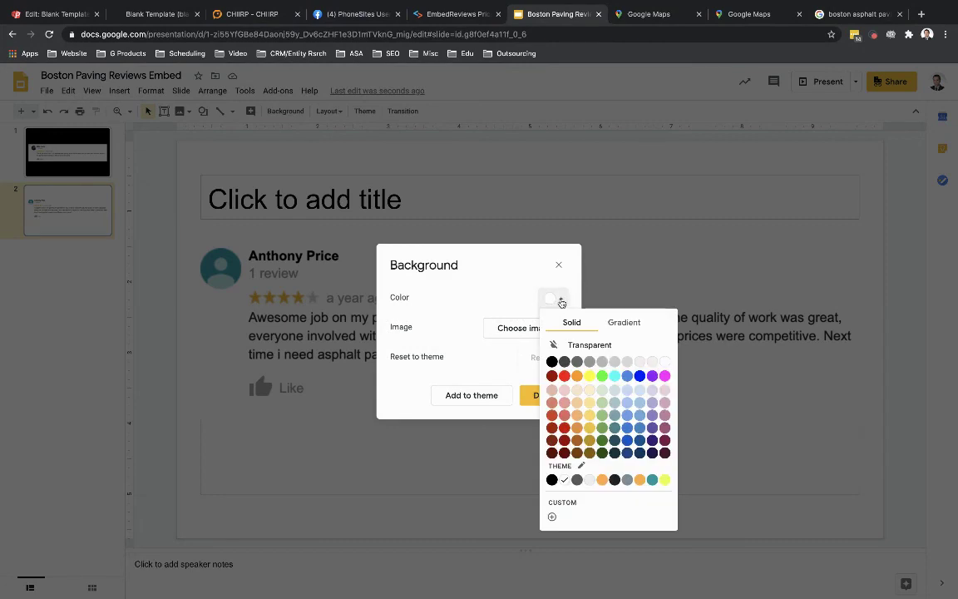
{"action": "left_click", "coordinate": [553, 362]}
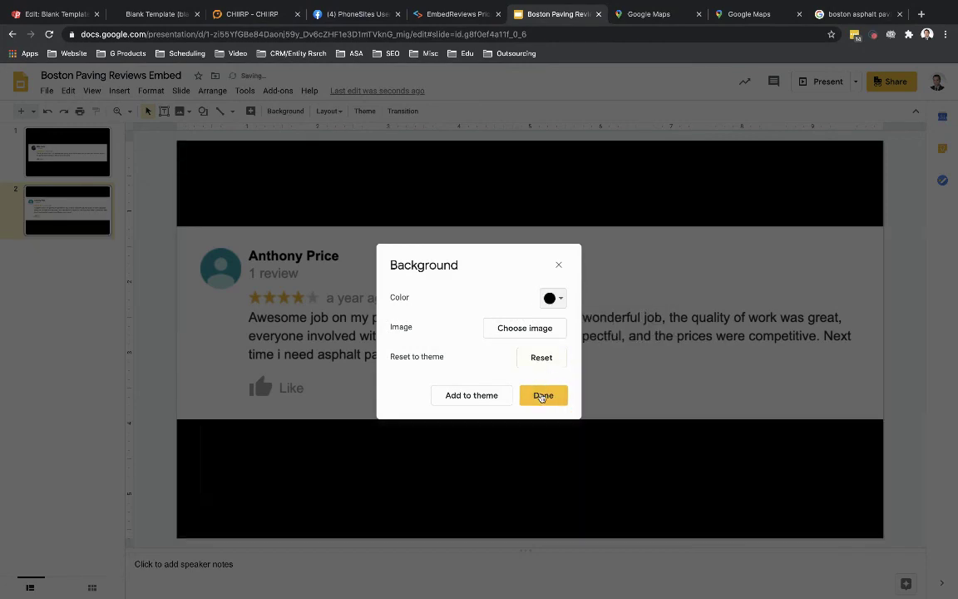
{"action": "left_click", "coordinate": [540, 395]}
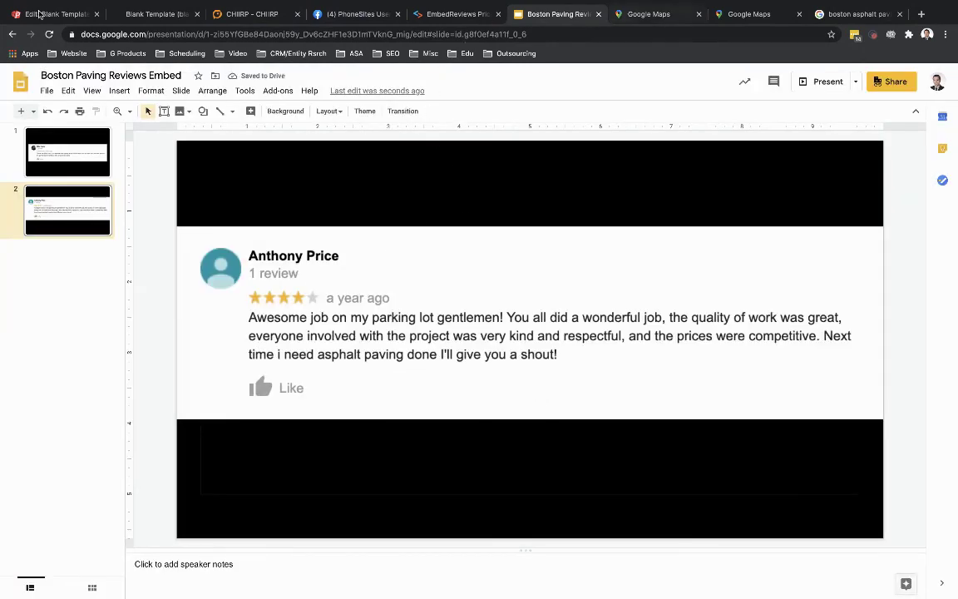
Step: Reload the live PhoneSites page and check the embedded slideshow and the Google Maps review opened from its linked screenshot
{"action": "left_click", "coordinate": [133, 13]}
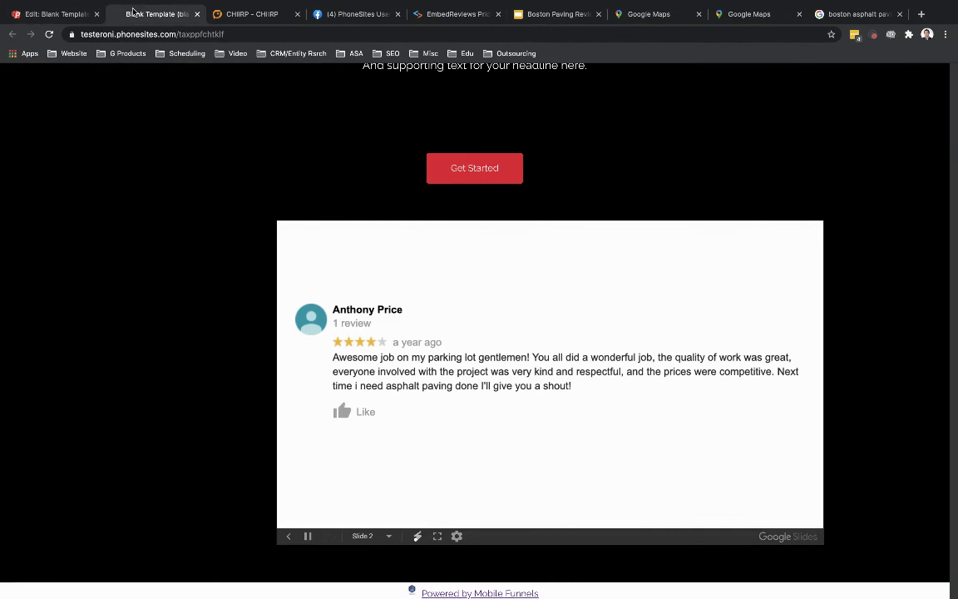
{"action": "left_click", "coordinate": [49, 34]}
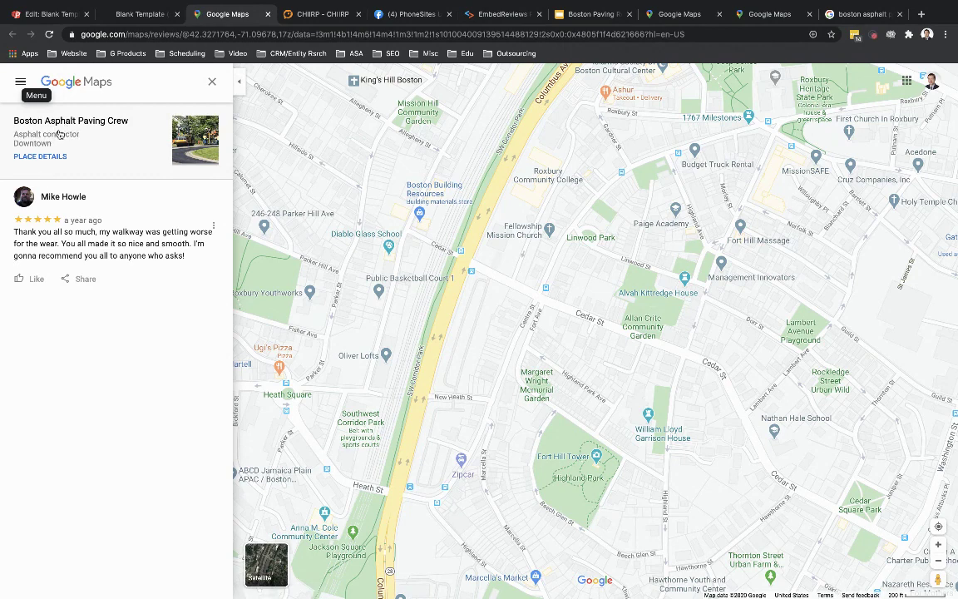
{"action": "left_click", "coordinate": [133, 14]}
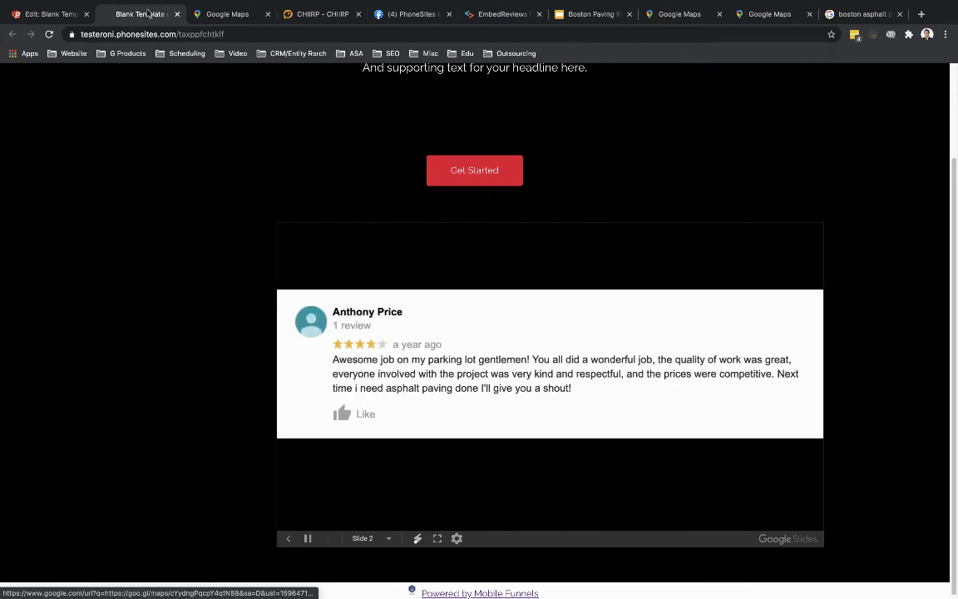
{"action": "left_click", "coordinate": [224, 15]}
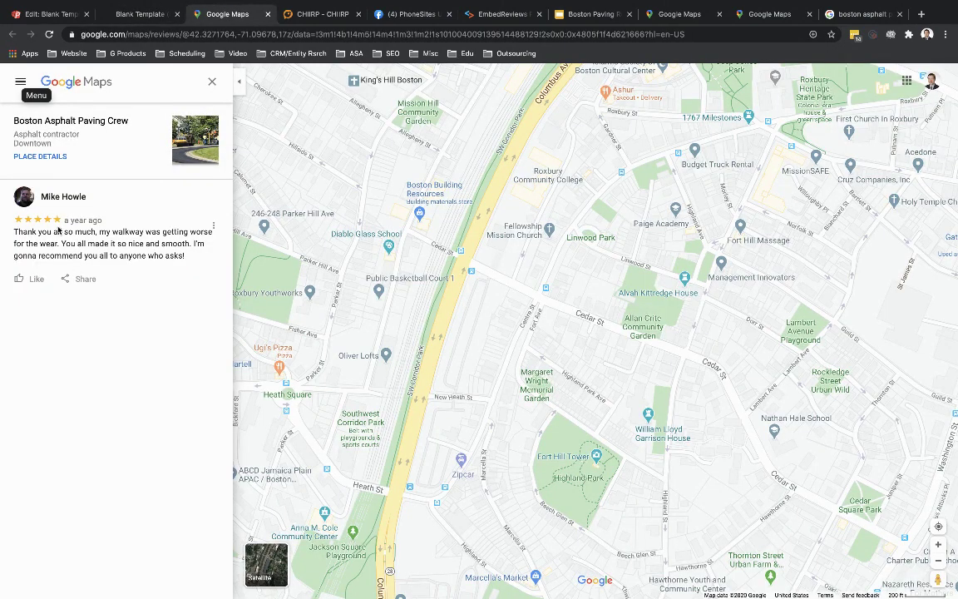